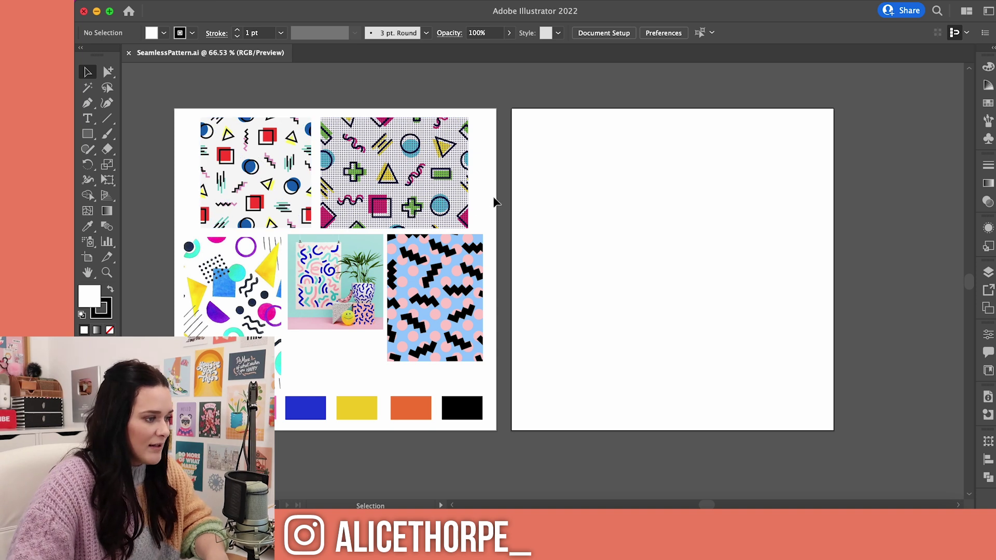
Step: Draw a small square and a circle on the right artboard
key("m")
left_click_drag(566, 149, 606, 188)
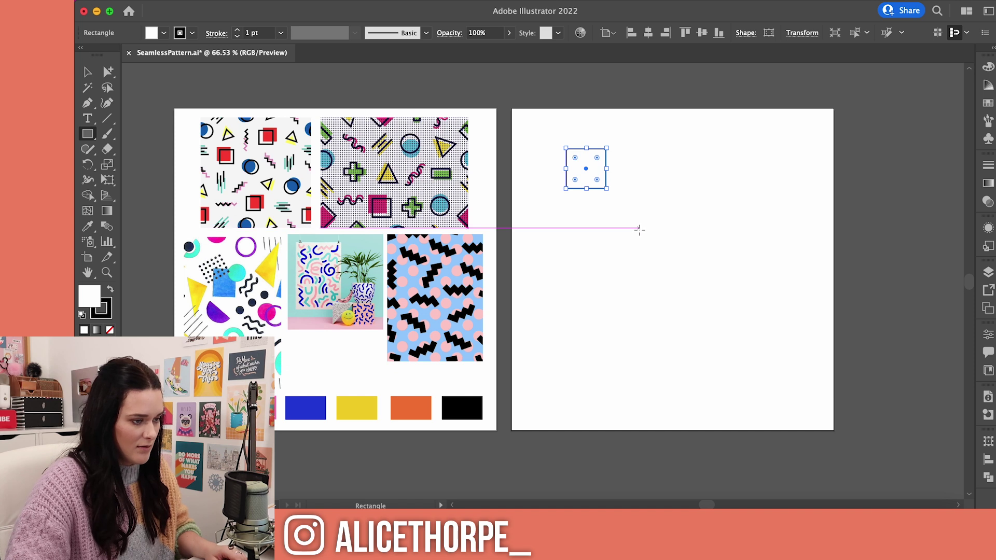
left_click_drag(637, 223, 670, 250)
key("super+z")
key("l")
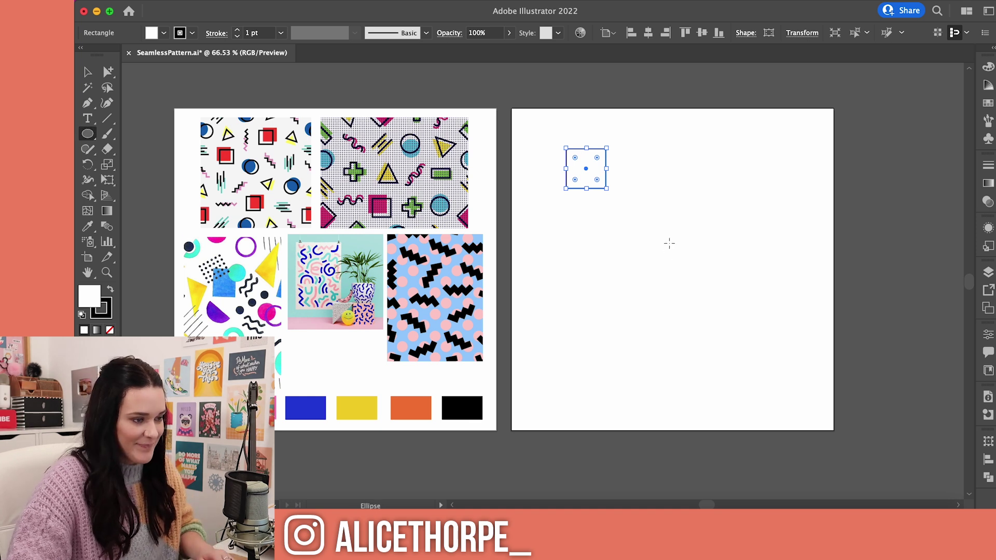
mouse_move(658, 224)
left_mouse_down()
mouse_move(689, 244)
mouse_move(703, 270)
left_mouse_up()
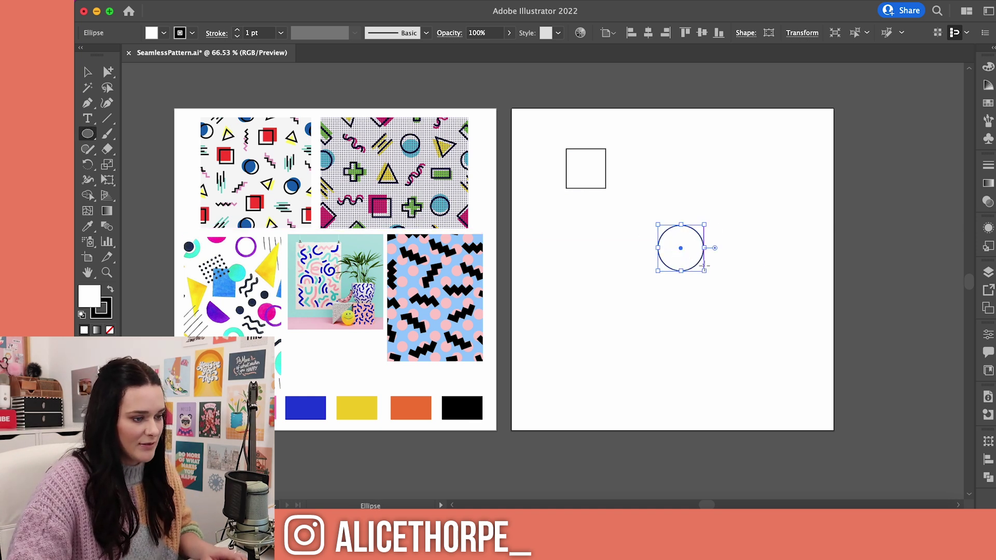
key("v")
Step: Draw a polygon at the artboard's top right and reduce it to a triangle
left_click_drag(87, 134, 145, 185)
left_click_drag(744, 163, 773, 177)
key("Down")
key("Down")
key("Down")
key("Up")
key("Up")
key("Up")
key("Up")
key("Up")
key("Down")
key("Down")
key("Down")
key("Down")
key("Down")
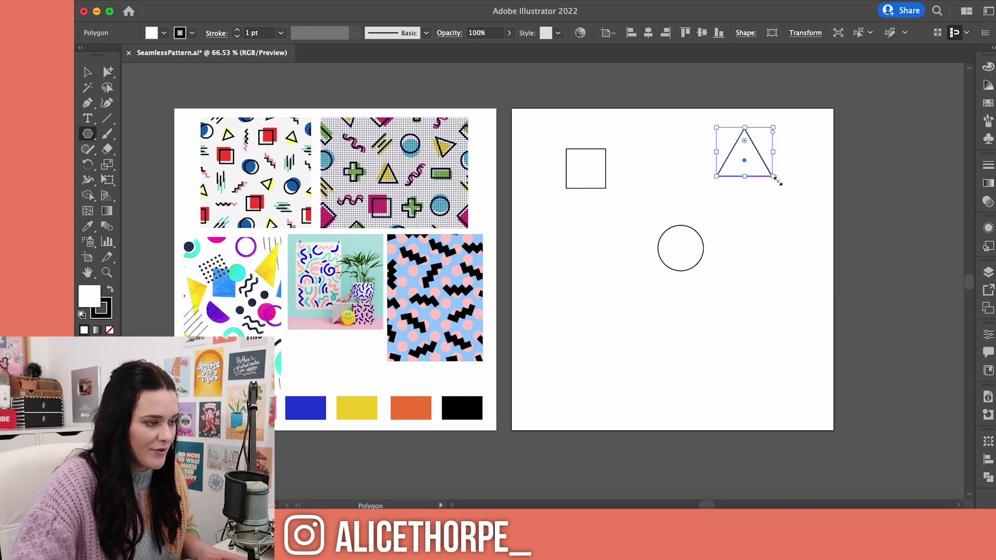
Step: Draw a wide rectangle, then unite two crossing bars into a cross with Pathfinder
key("m")
left_click_drag(578, 307, 636, 333)
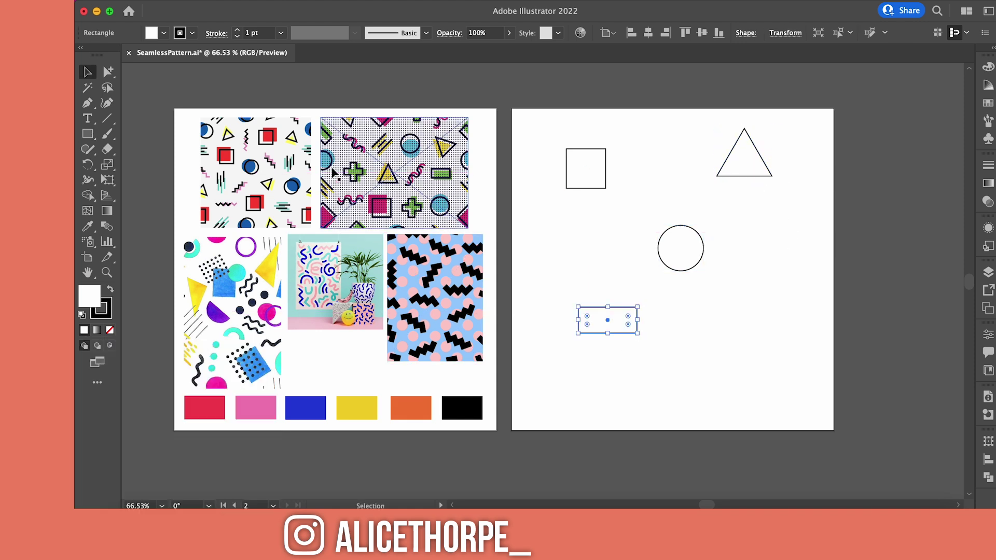
left_click_drag(709, 312, 698, 285)
key("v")
left_click(987, 477)
left_click(832, 460)
left_click(664, 385)
Step: Draw a five-point zigzag line with the Pen tool and rotate it diagonally
key("p")
left_click(617, 420)
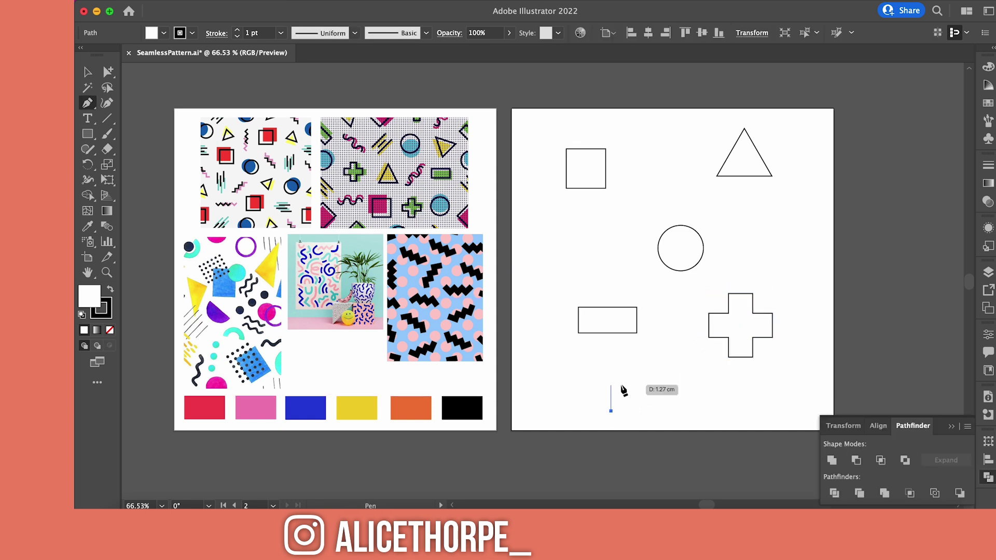
left_click(617, 394)
left_click(643, 393)
left_click(643, 366)
left_click(664, 366)
key("v")
left_click_drag(664, 367, 677, 395)
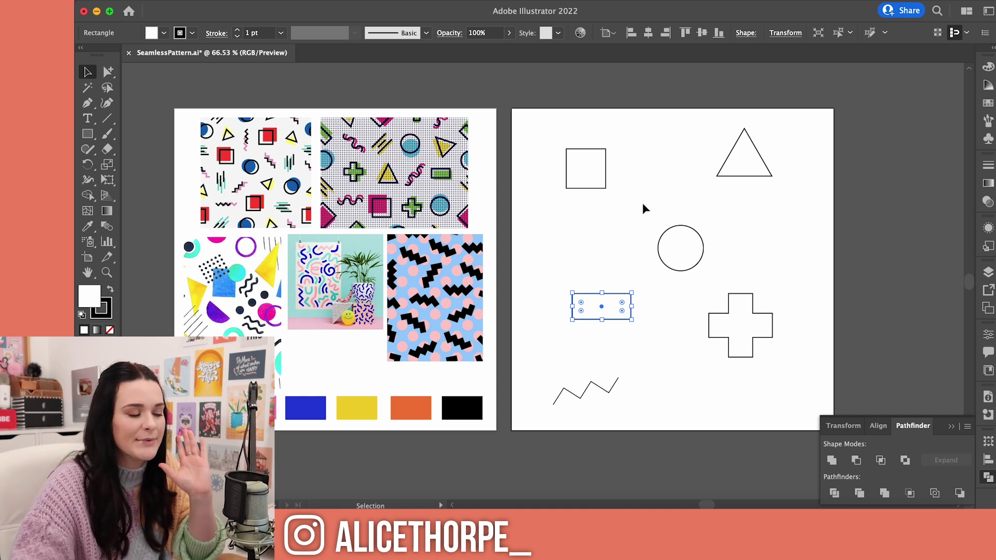
Step: Remove the fill from all six shapes and raise their stroke weight to 3 pt
key("super+z")
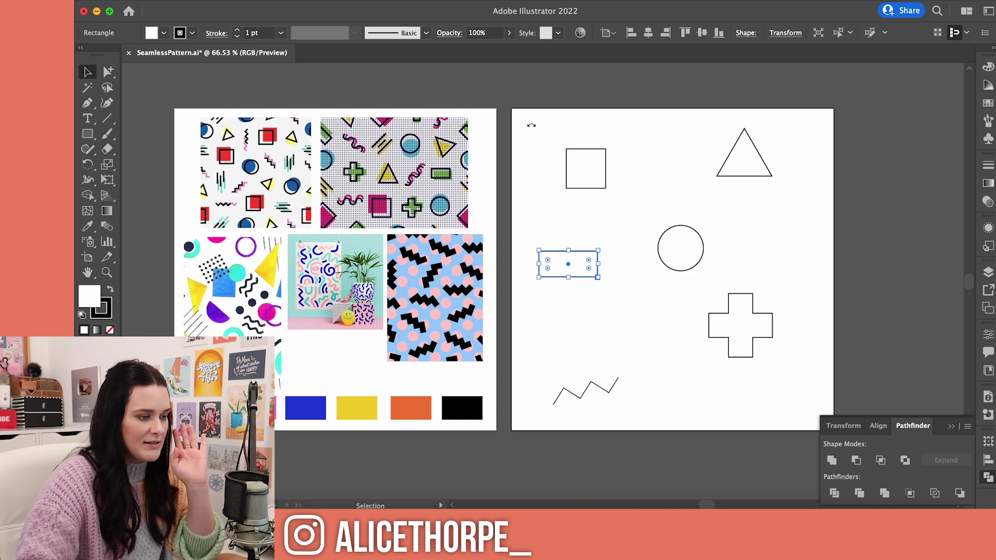
left_click_drag(529, 118, 783, 400)
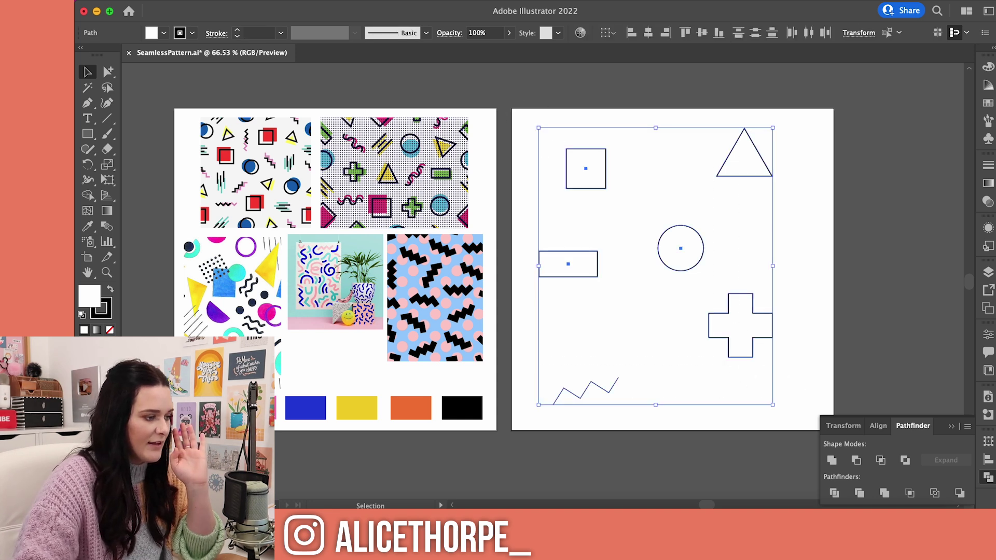
left_click(110, 330)
left_click(987, 164)
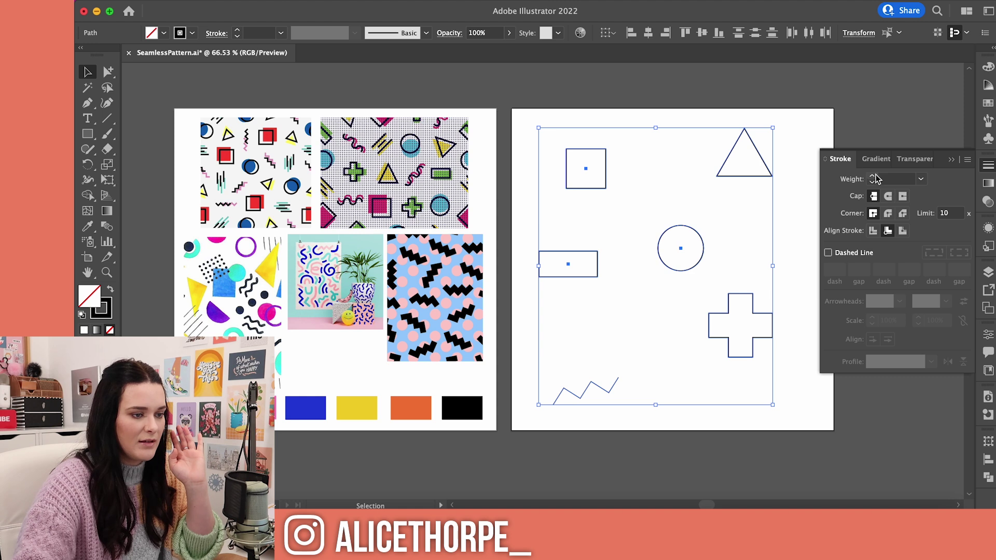
left_click(872, 177)
left_click(873, 177)
left_click(873, 177)
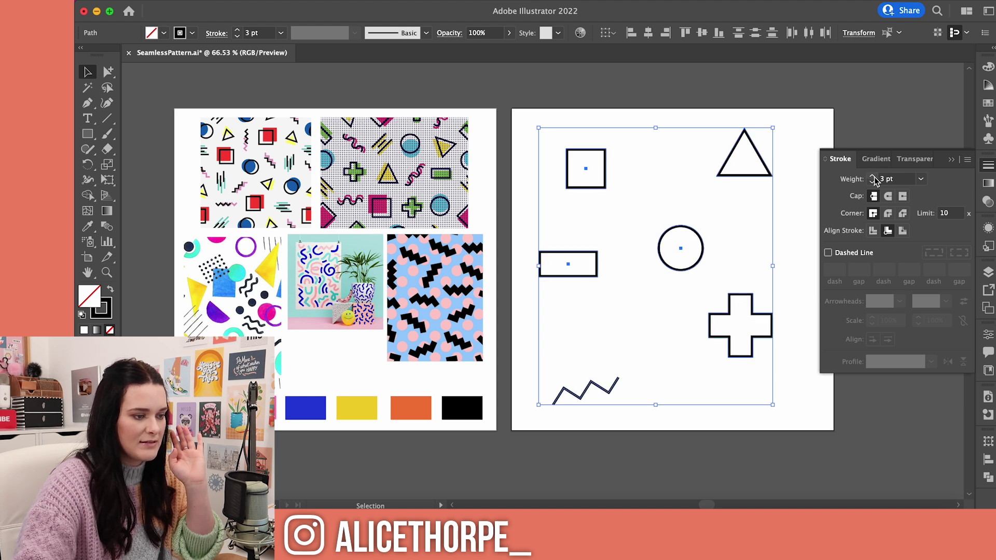
left_click(856, 133)
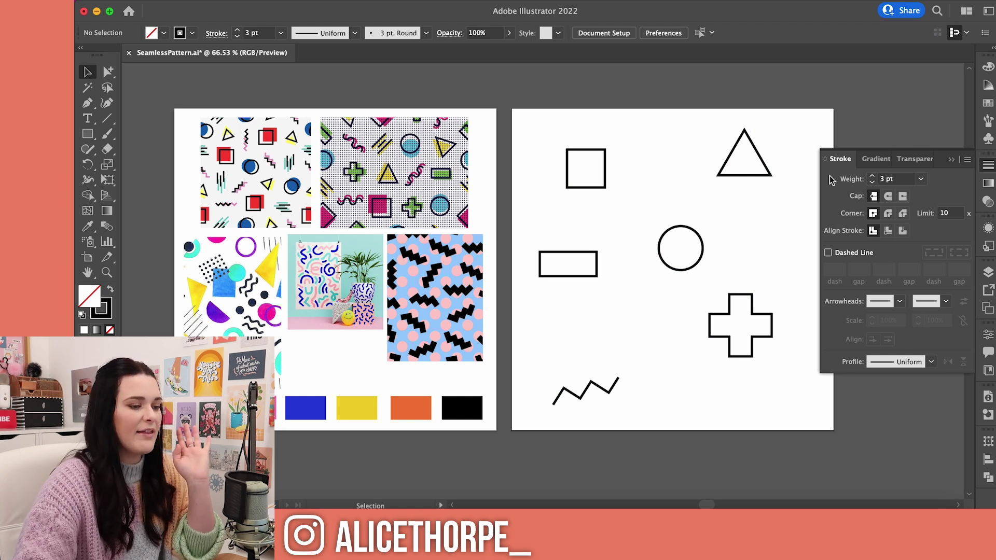
left_click(983, 174)
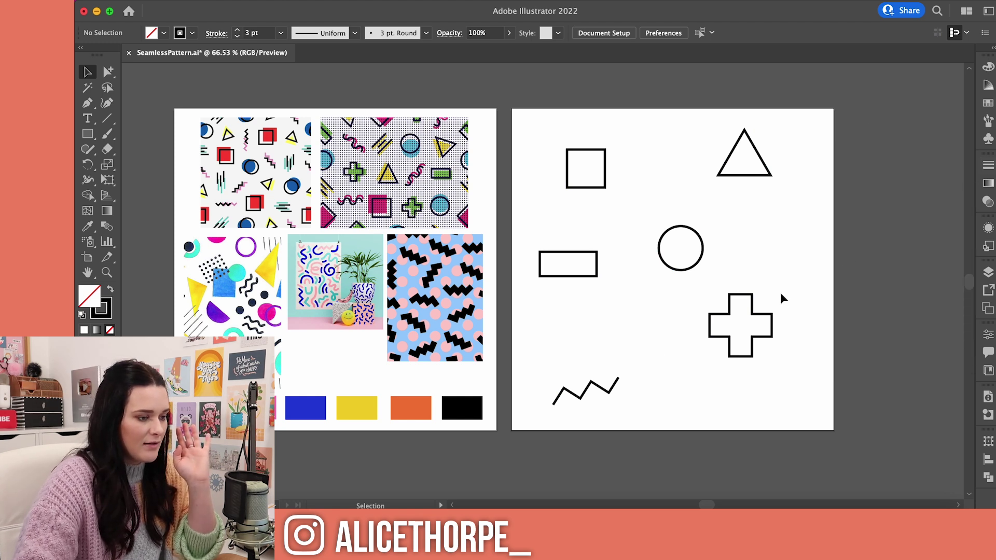
key("super+z")
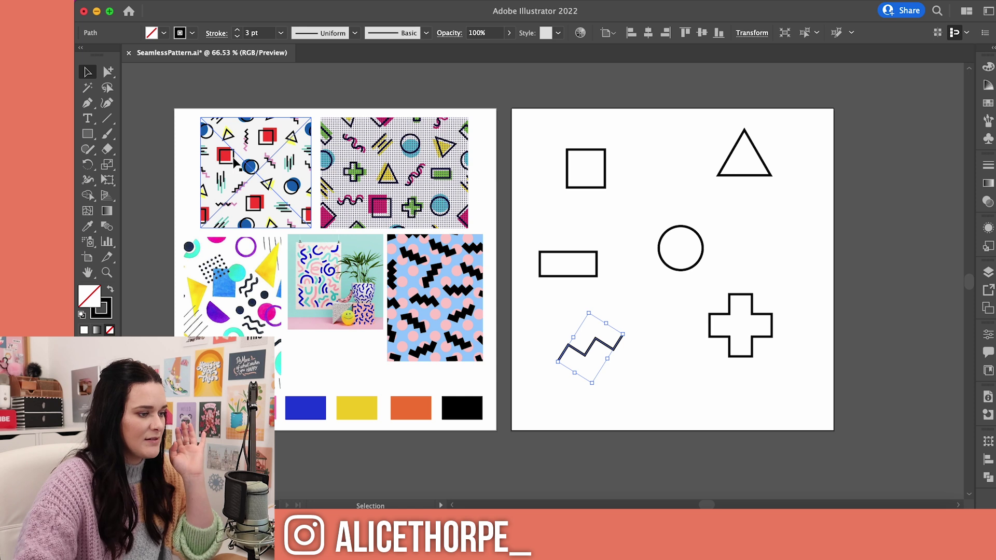
Step: Zoom in to inspect the dotted Memphis pattern image, then zoom back out
left_click(399, 191)
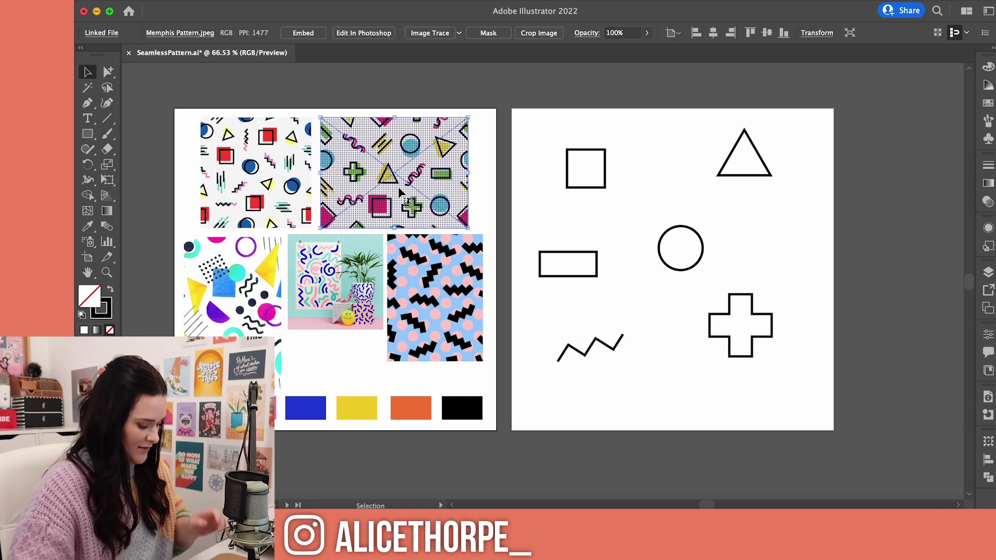
key("super+equal")
key("super+equal")
key("super+equal")
key("super+equal")
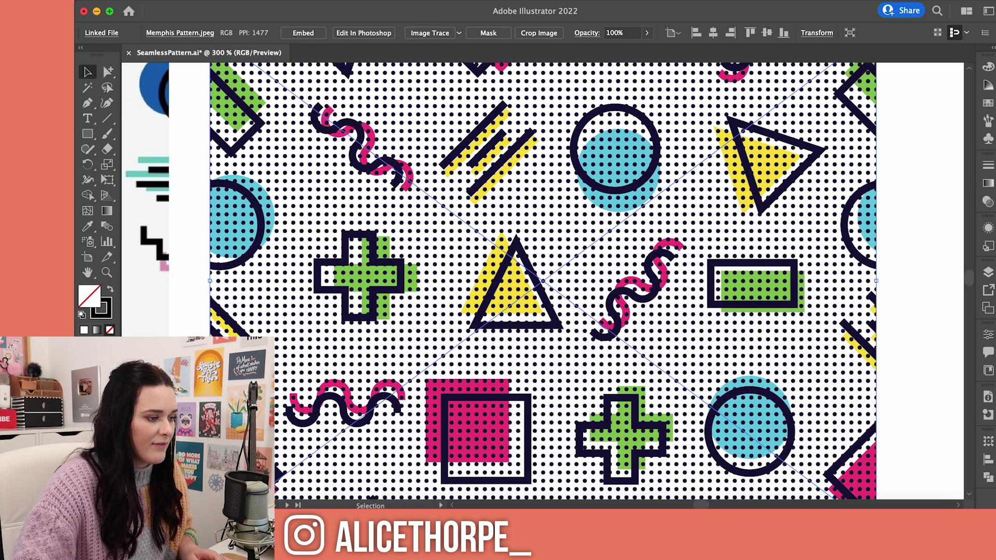
scroll(342, 272, "left", 10)
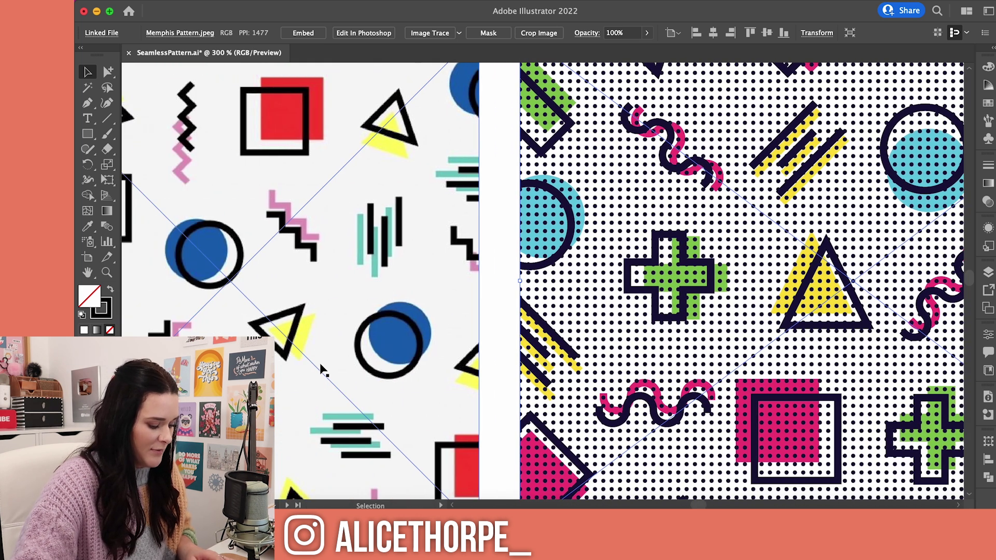
key("super+minus")
key("super+minus")
key("super+minus")
key("super+minus")
scroll(528, 341, "up", 10)
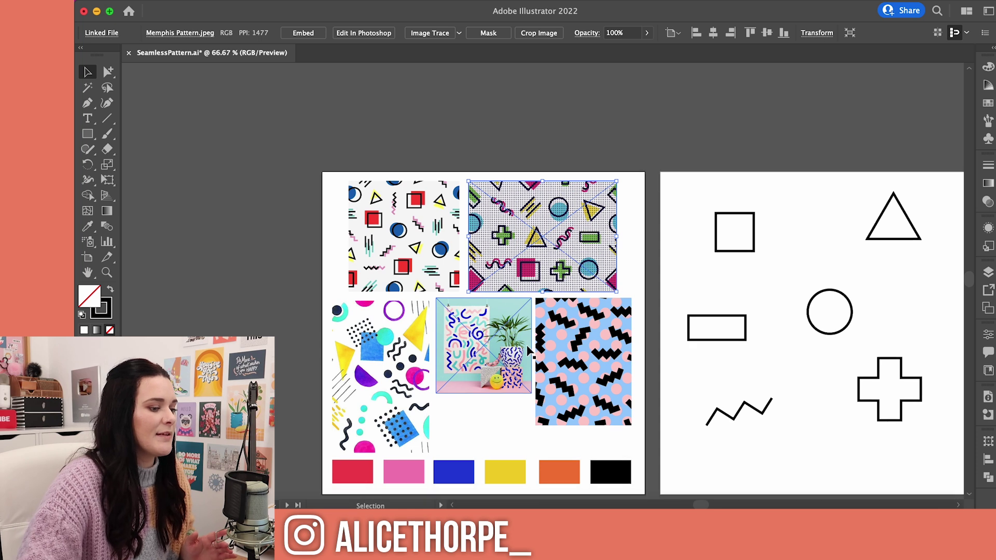
scroll(697, 500, "right", 7)
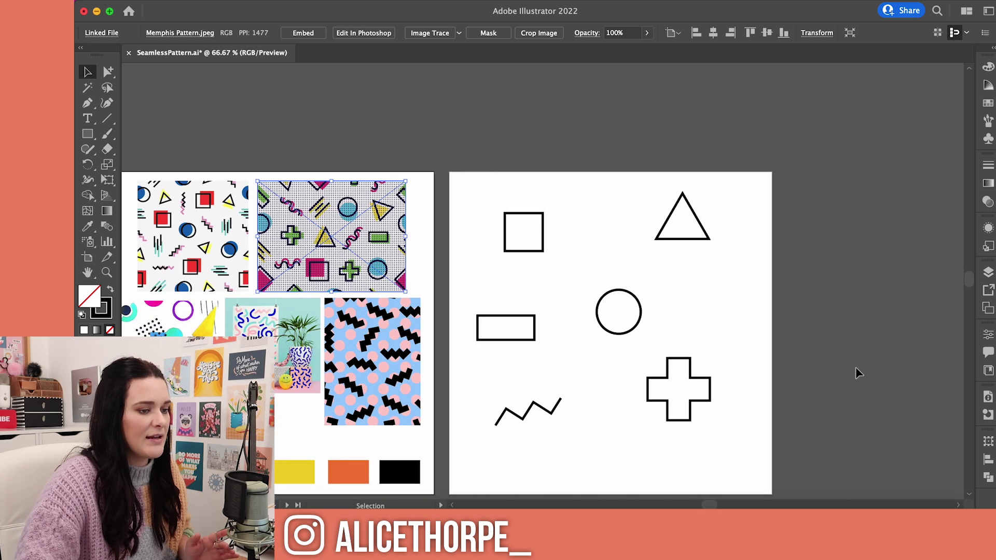
scroll(963, 285, "down", 3)
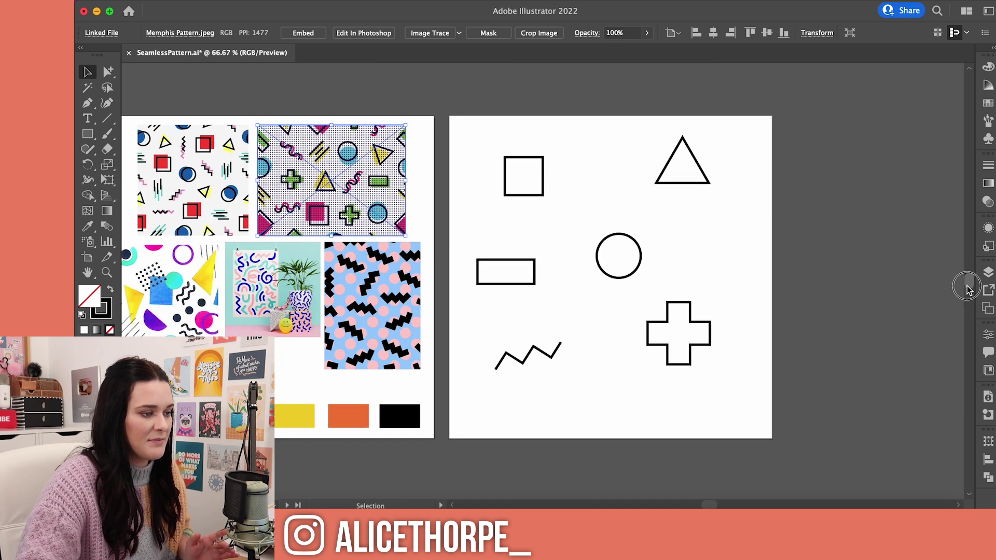
Step: Make a copy of all the shapes offset slightly down and to the right
left_click(435, 124)
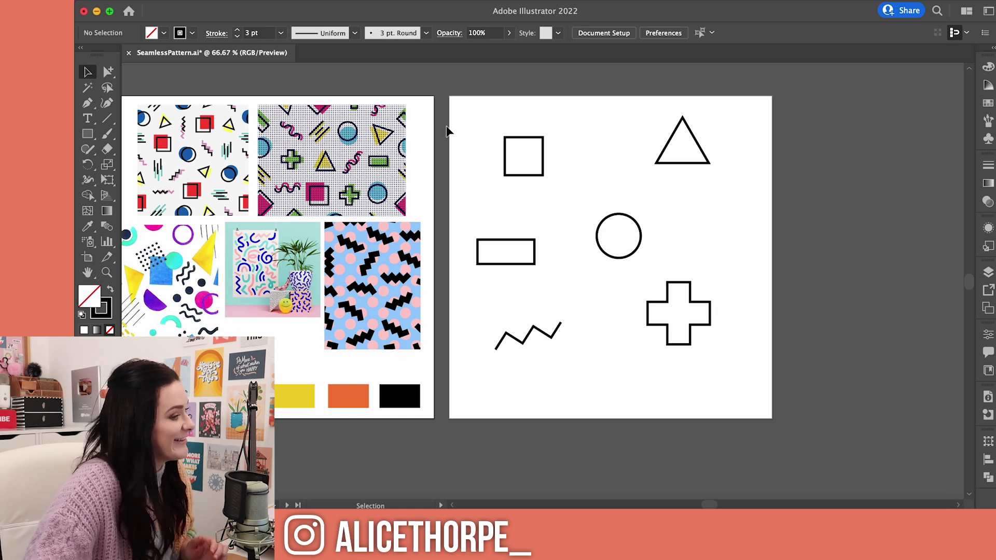
left_click_drag(452, 116, 818, 395)
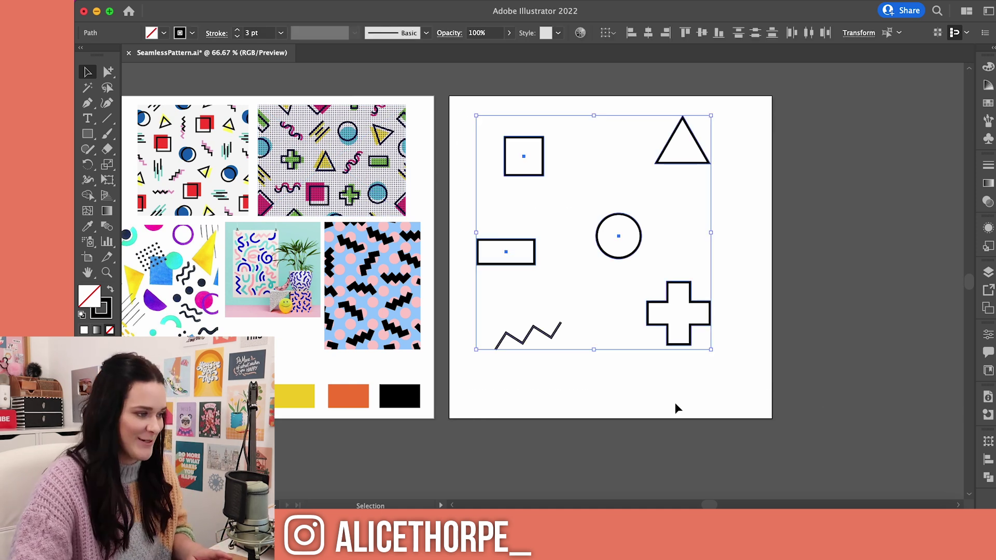
key("ctrl+shift+b")
left_click_drag(528, 176, 540, 186)
key("ctrl+z")
Step: Fill the front square copy with the red swatch
left_click(867, 271)
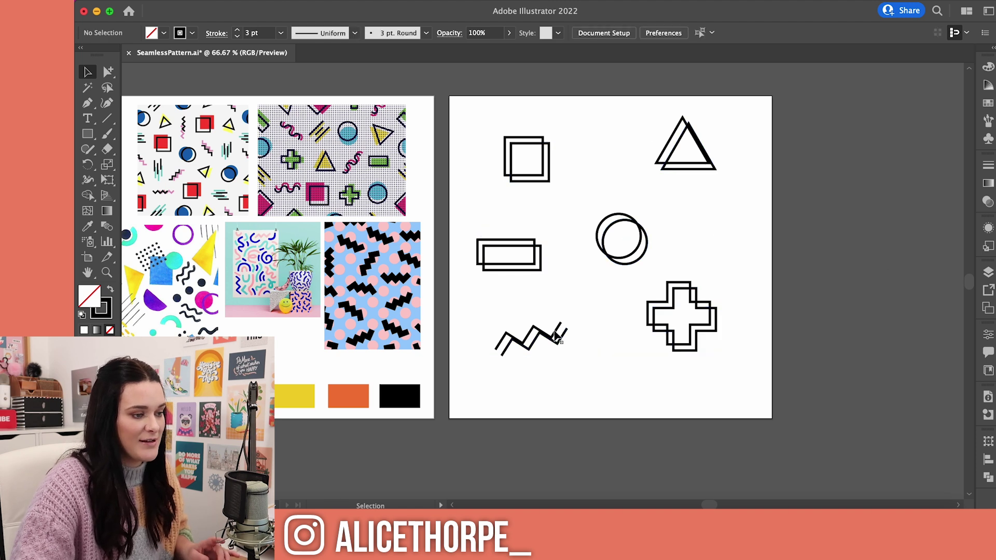
left_click(548, 182)
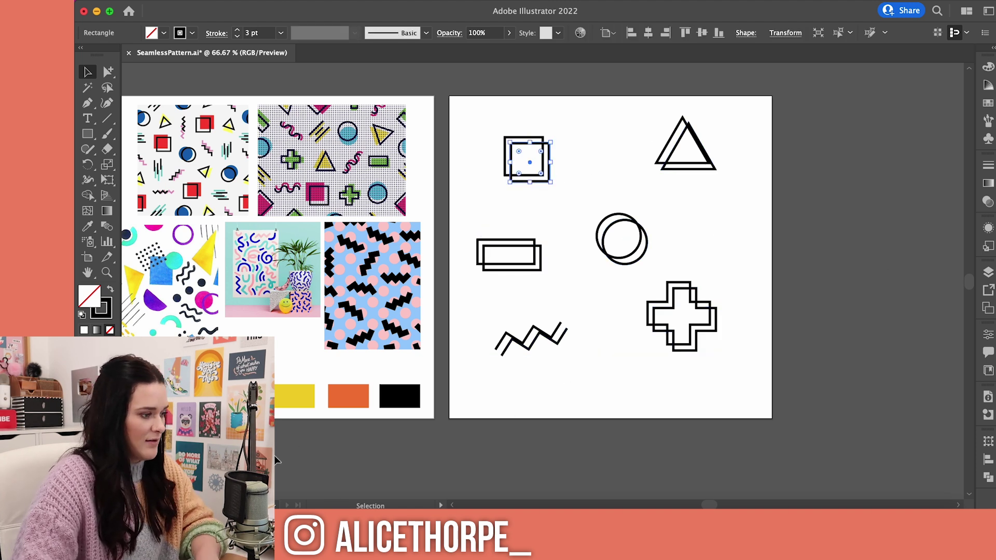
left_click(563, 373)
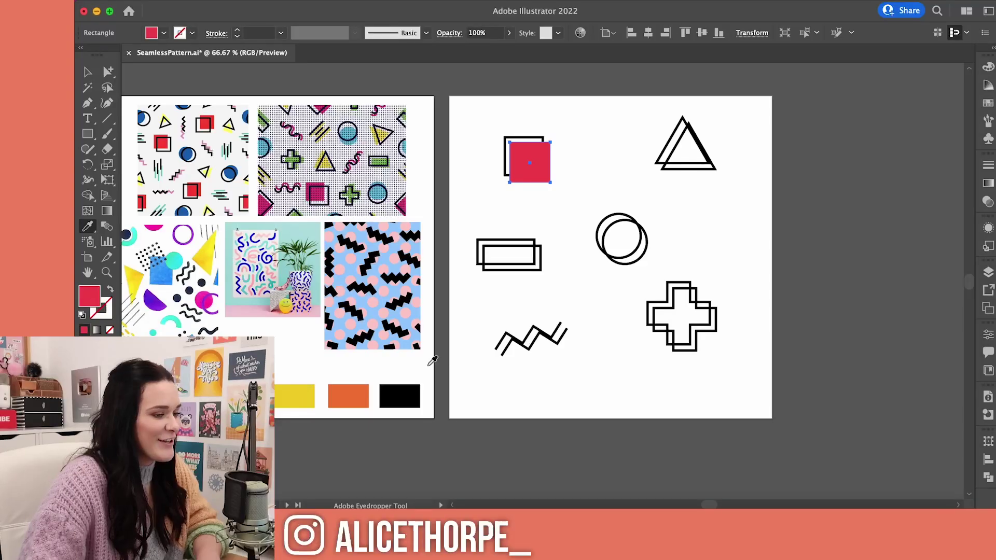
Step: Fill the front rectangle copy with the pink swatch
left_click(458, 368)
left_click(540, 260)
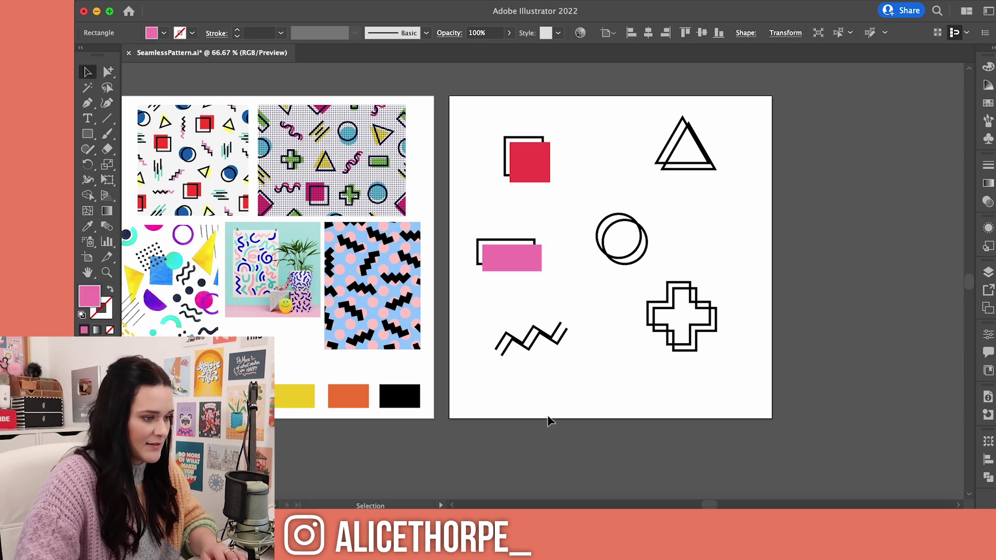
left_click(546, 415)
Step: Make the zigzag copy's line blue and thicken it to 4 pt
left_click(553, 344)
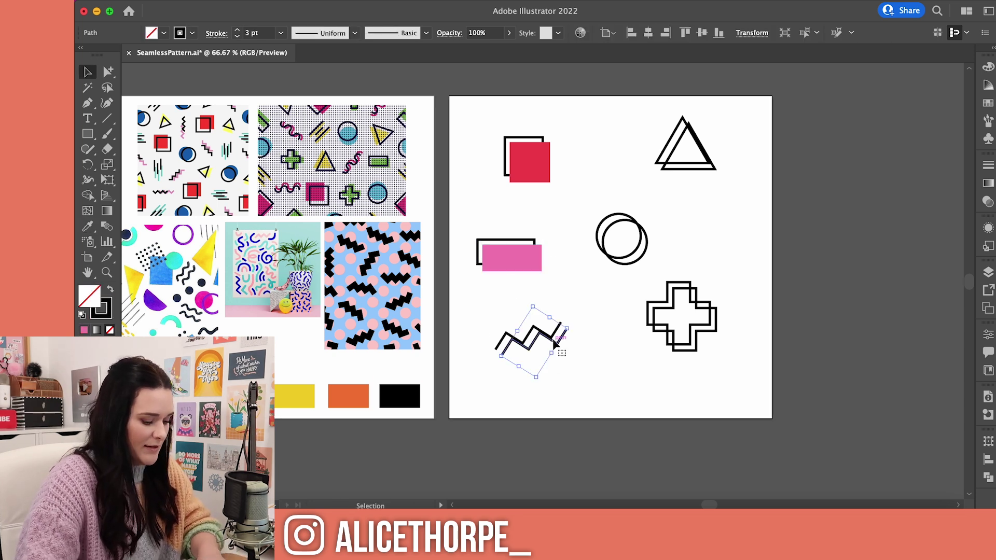
key("i")
left_click(987, 165)
left_click(871, 176)
left_click(871, 176)
left_click(871, 176)
key("v")
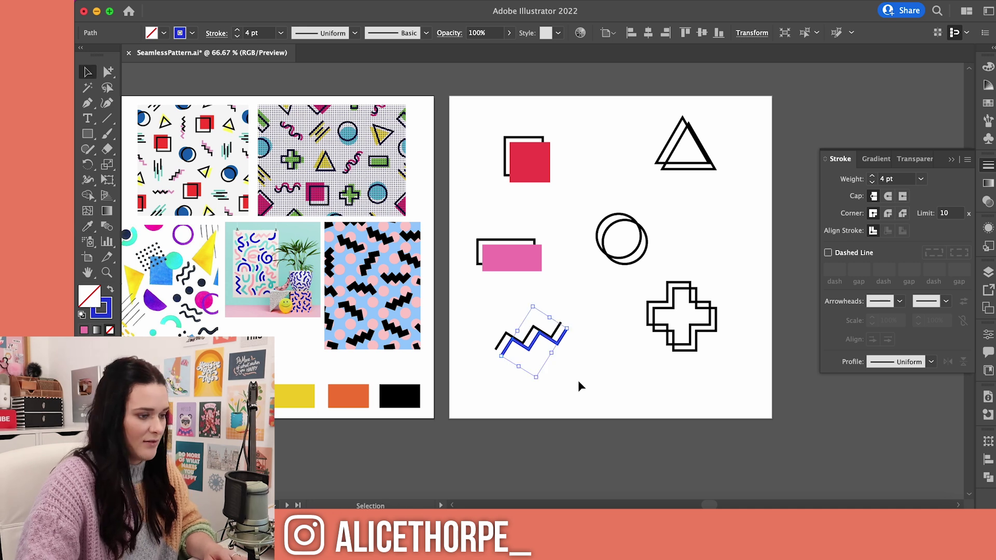
left_click(627, 366)
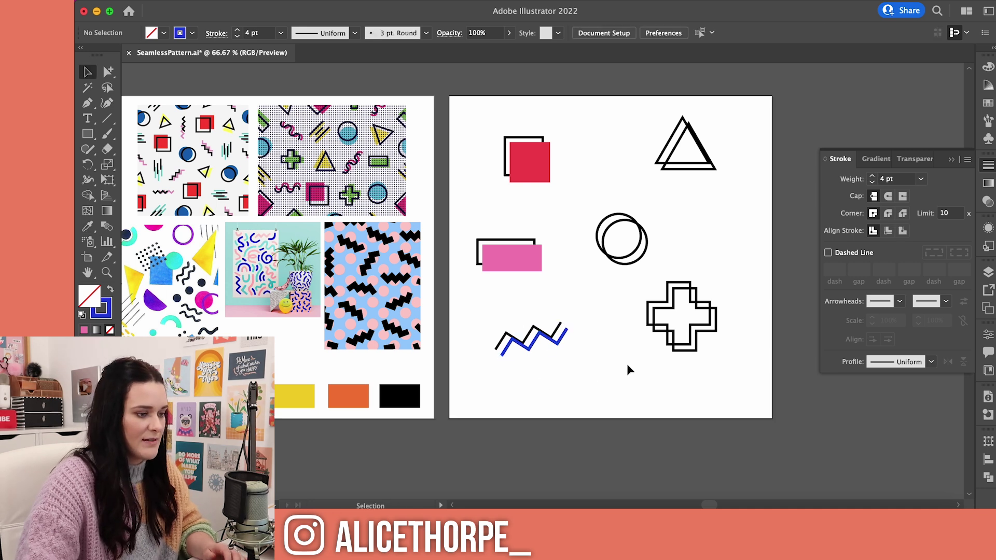
Step: Fill the cross copy with the mood-board yellow
left_click(716, 320)
key("i")
left_click(295, 395)
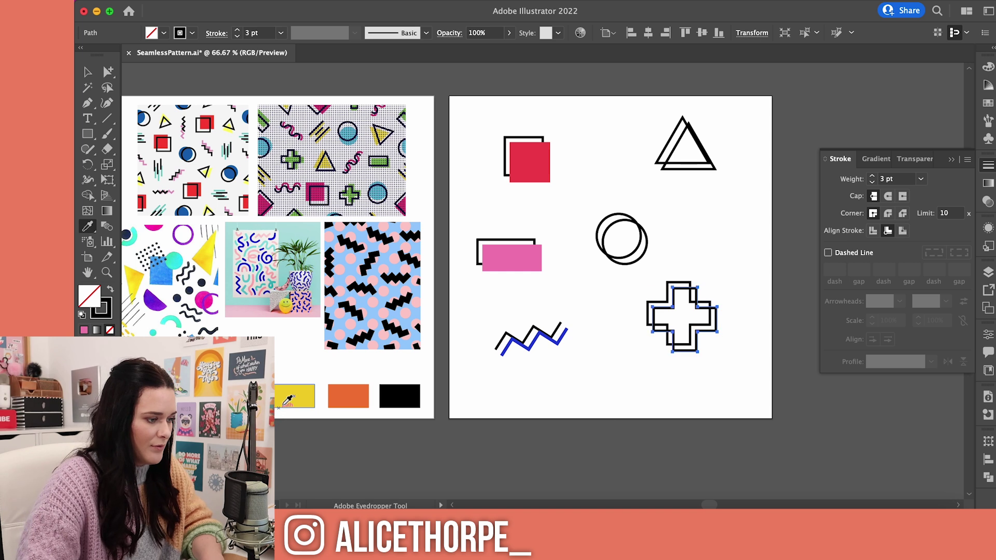
key("v")
left_click(756, 173)
Step: Fill the triangle copy with the mood-board orange
left_click(714, 173)
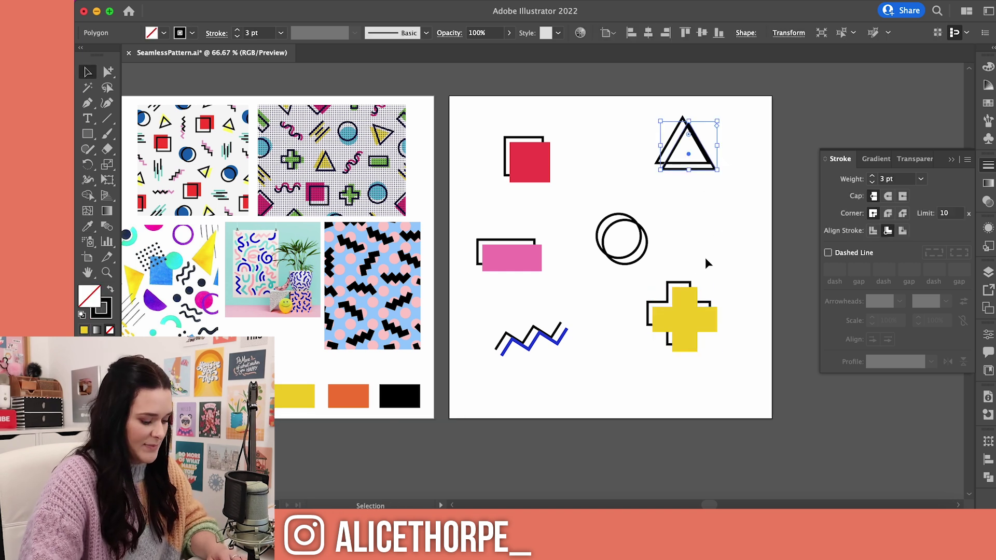
key("i")
left_click(354, 394)
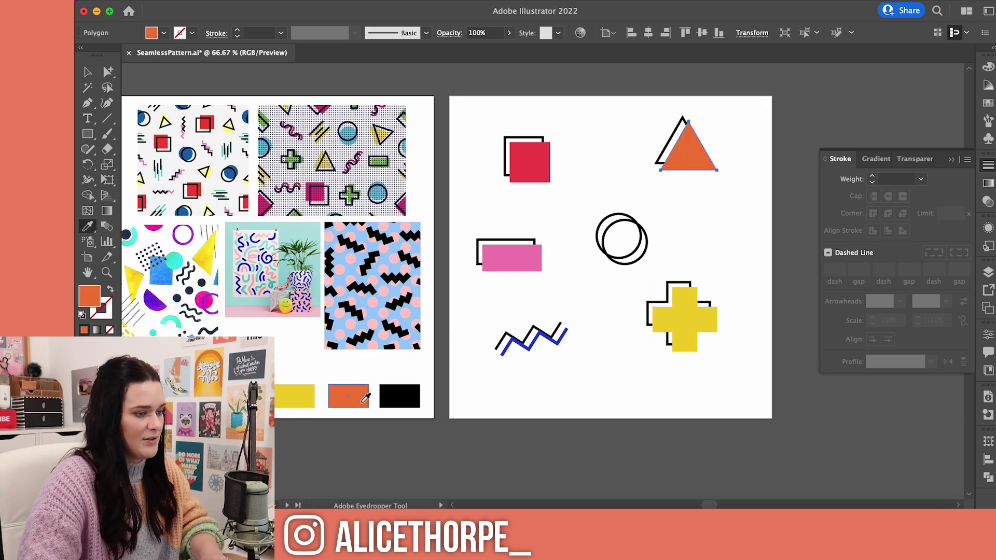
key("v")
left_click(554, 426)
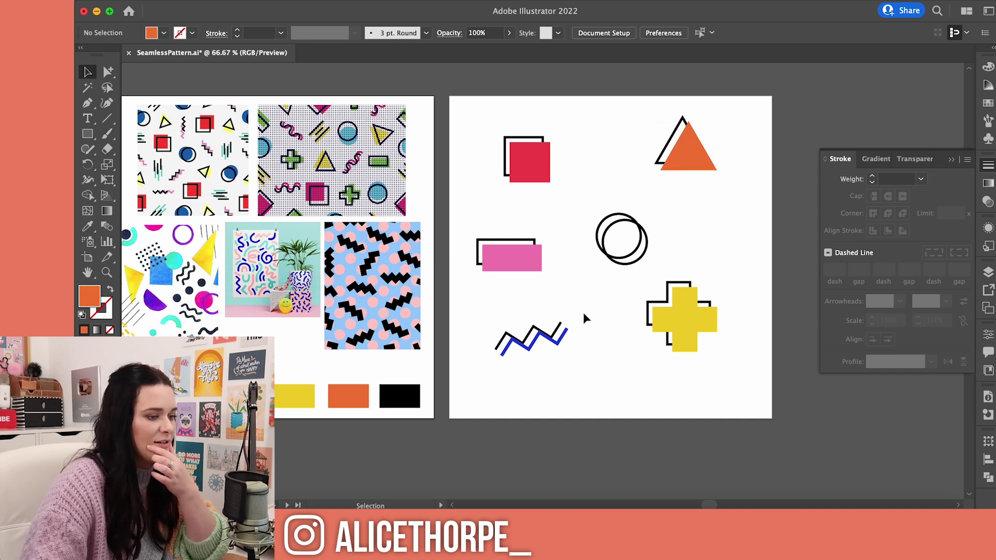
Step: Fill the circle copy with green from the mood board
scroll(441, 418, "left", 2)
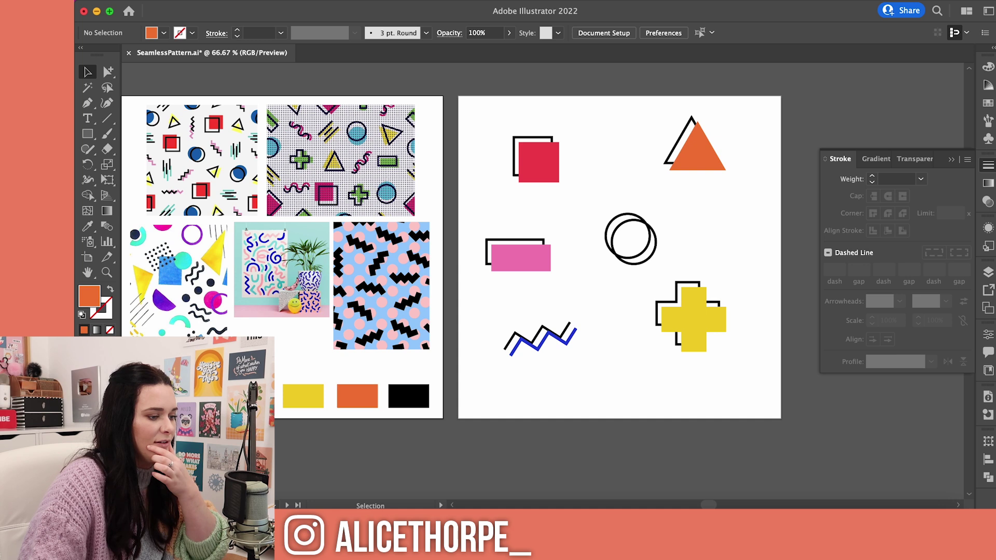
left_click(648, 257)
key("i")
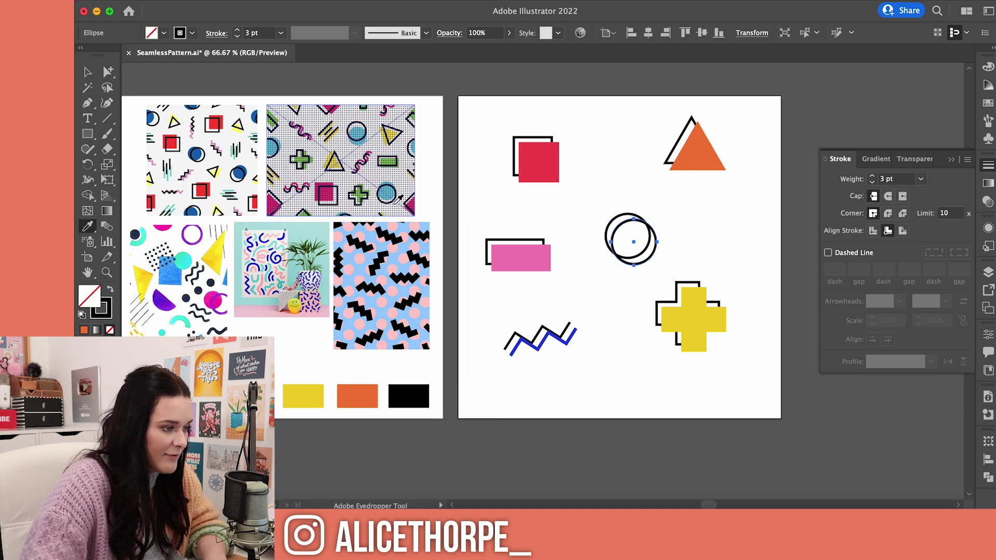
left_click(358, 195)
key("v")
left_click(778, 372)
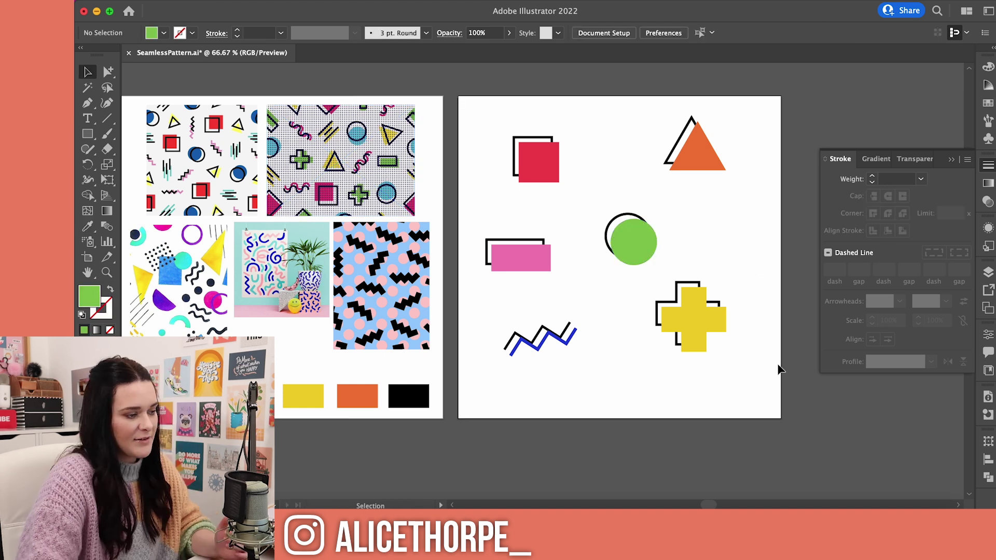
Step: Undo an accidental blue fill sampled onto the yellow cross
left_click(706, 340)
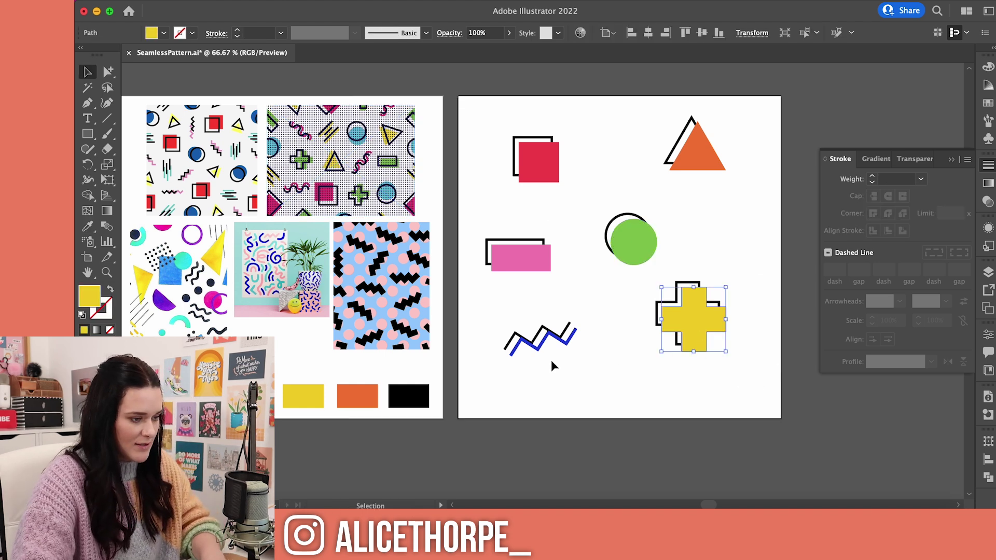
key("i")
left_click(539, 348)
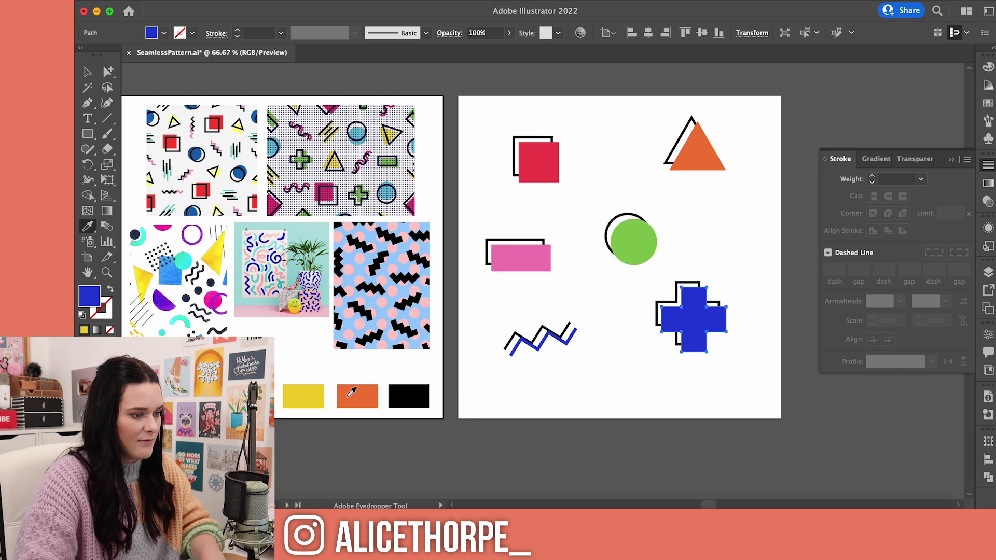
key("super+z")
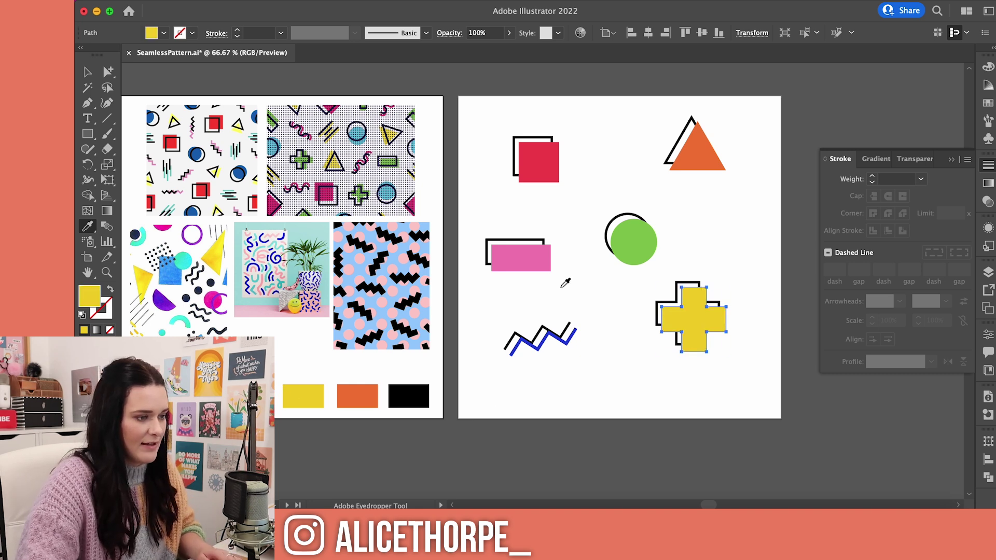
key("v")
left_click(633, 189)
Step: Fill the red square copy with blue
left_click(540, 161)
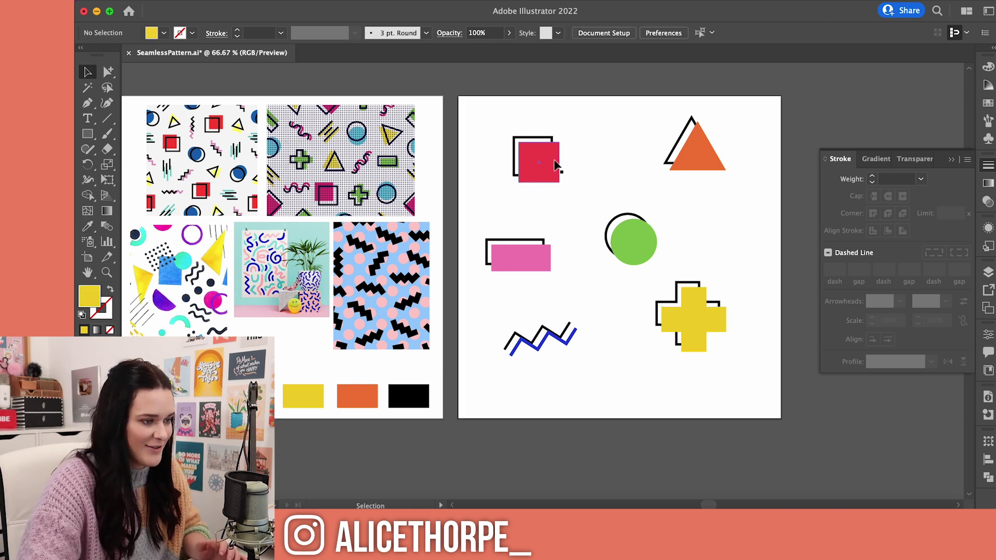
key("i")
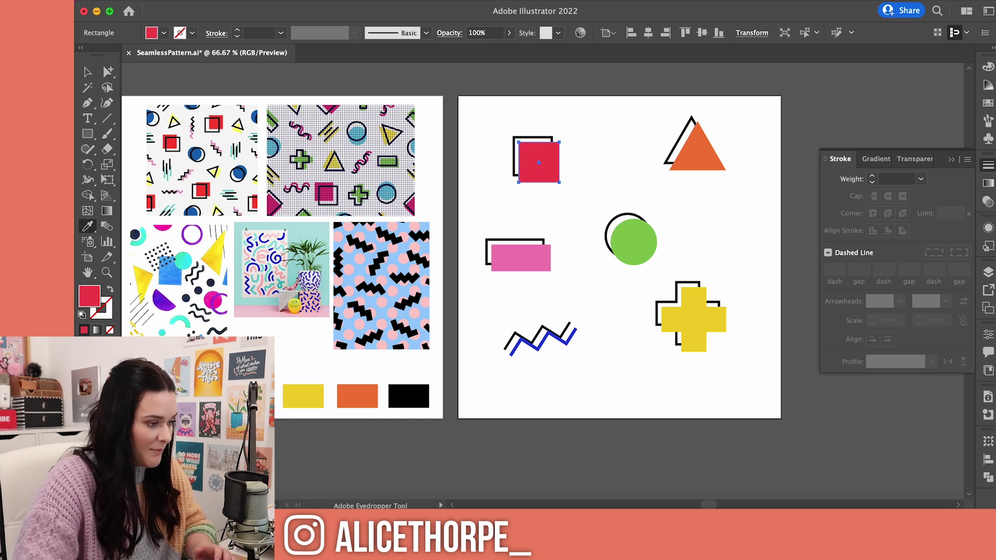
left_click(569, 334)
key("v")
Step: Select all the coloured shapes together, then clear the selection
left_click(638, 250, "shift")
left_click(692, 150, "shift")
left_click(722, 322, "shift")
left_click(559, 334, "shift")
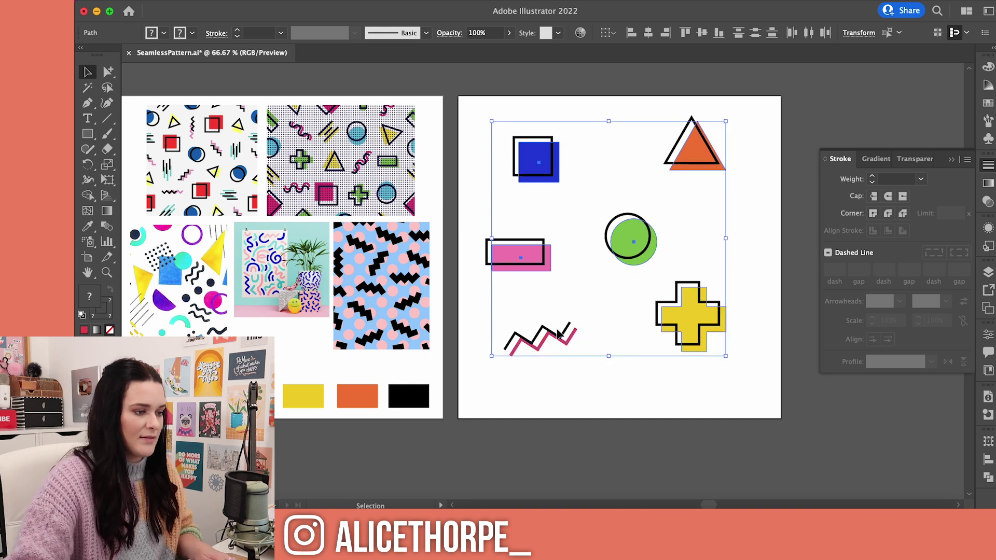
left_click(679, 412)
left_click_drag(706, 506, 708, 502)
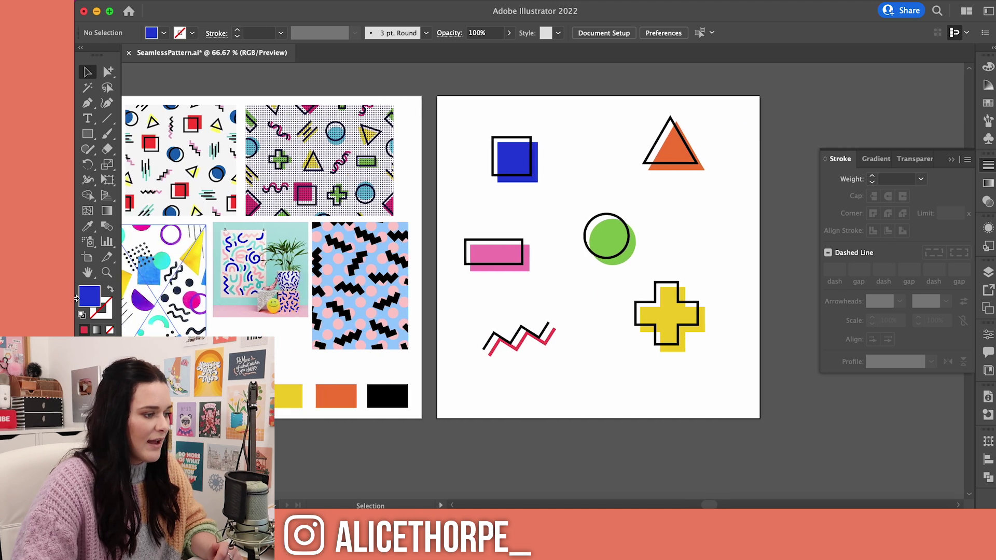
Step: Zoom in on the mood-board image and back out to the whole artboard
left_click(175, 287)
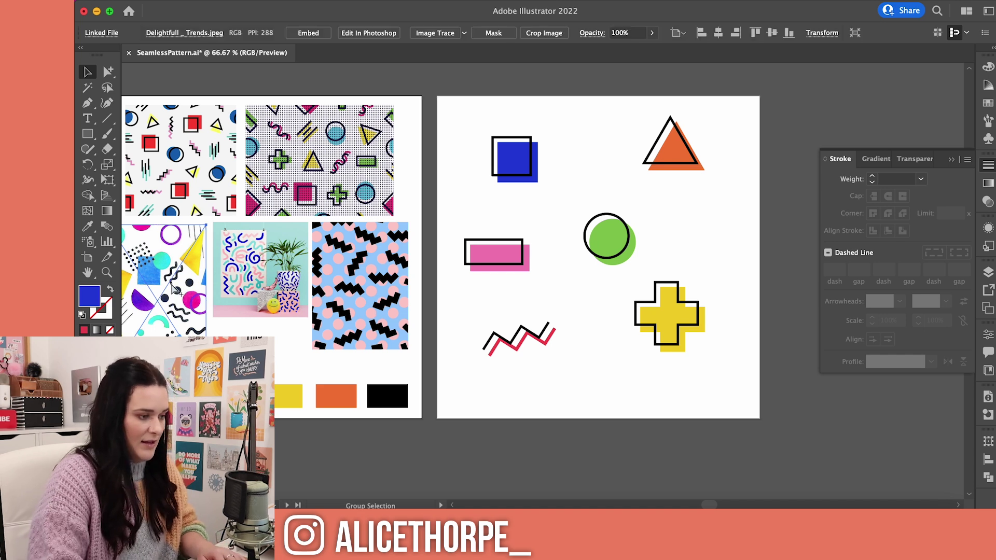
key("super+equal")
key("super+equal")
key("super+equal")
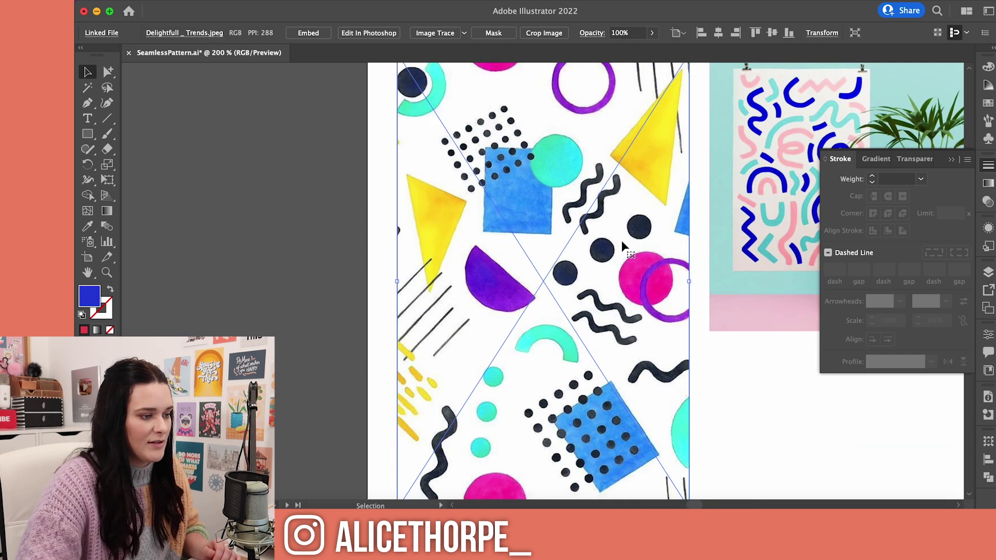
key("super+minus")
key("super+minus")
key("super+minus")
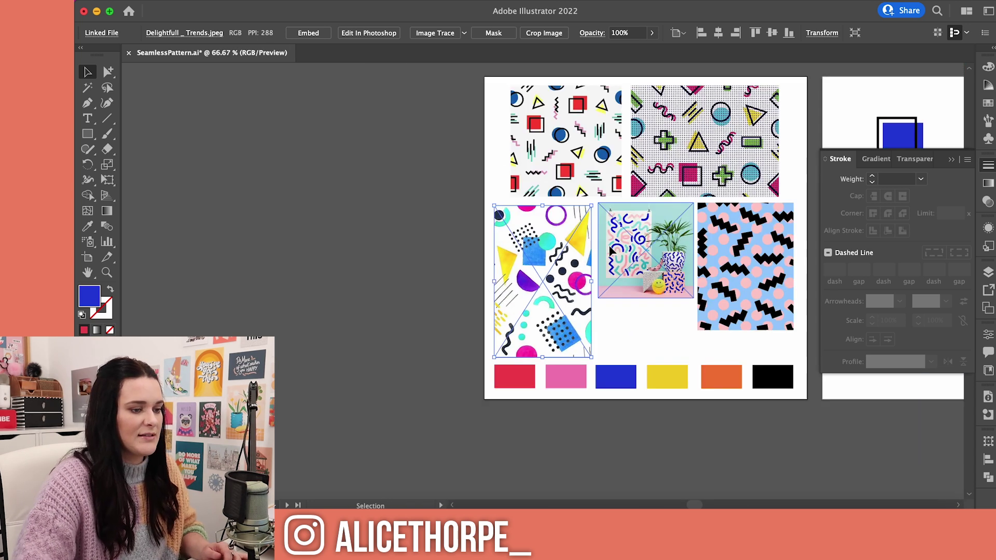
left_click_drag(694, 504, 714, 504)
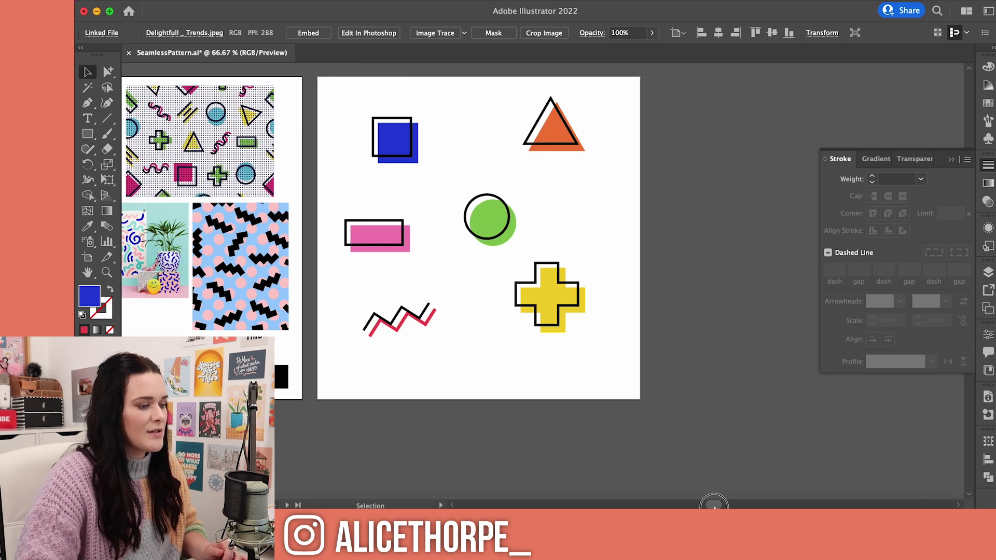
Step: Select all the shapes and drag them off the artboard to the right
left_click(652, 244)
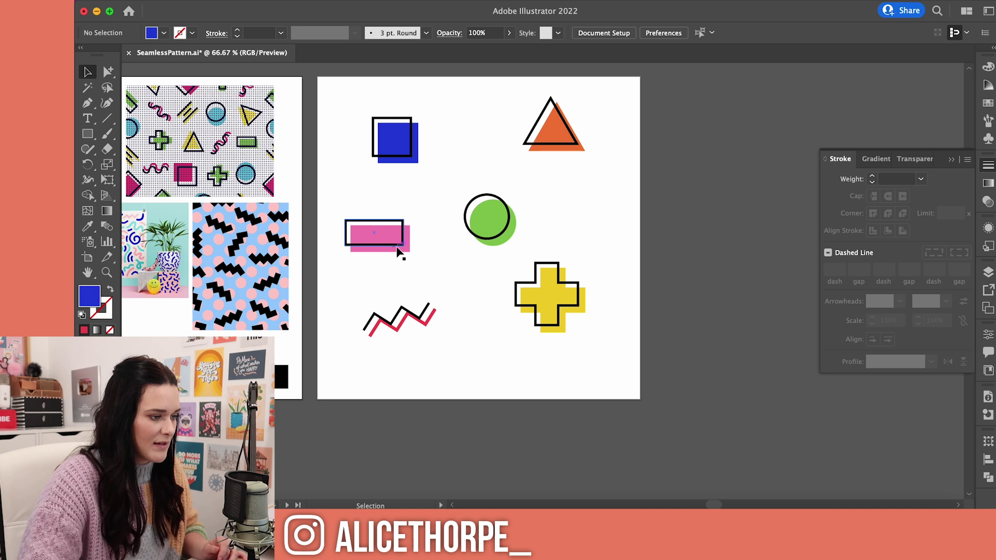
key("super+alt+a")
left_click_drag(396, 142, 678, 150)
left_click(626, 262)
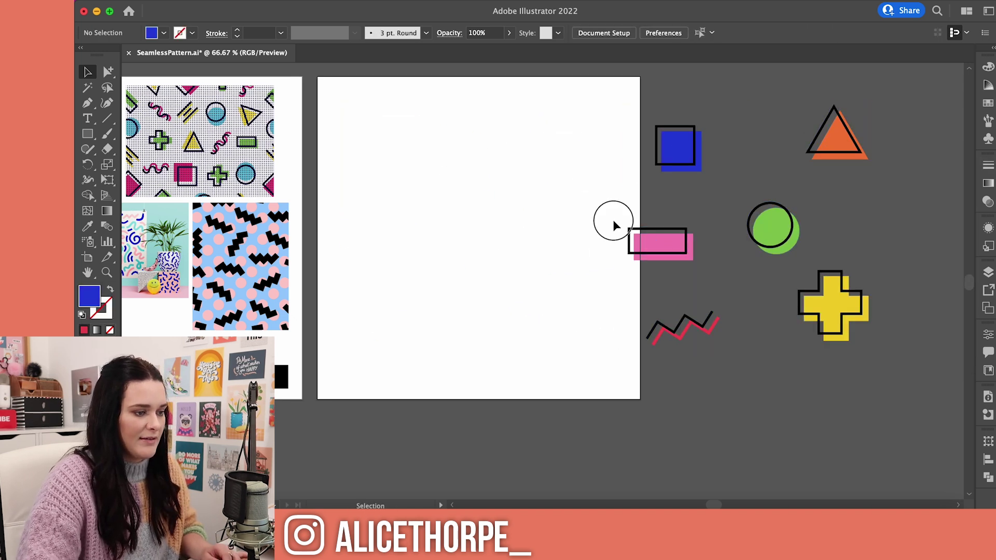
Step: Select the pink rectangle and confirm with the Artboard tool that the artboard is 15 × 15 cm
left_click(667, 255)
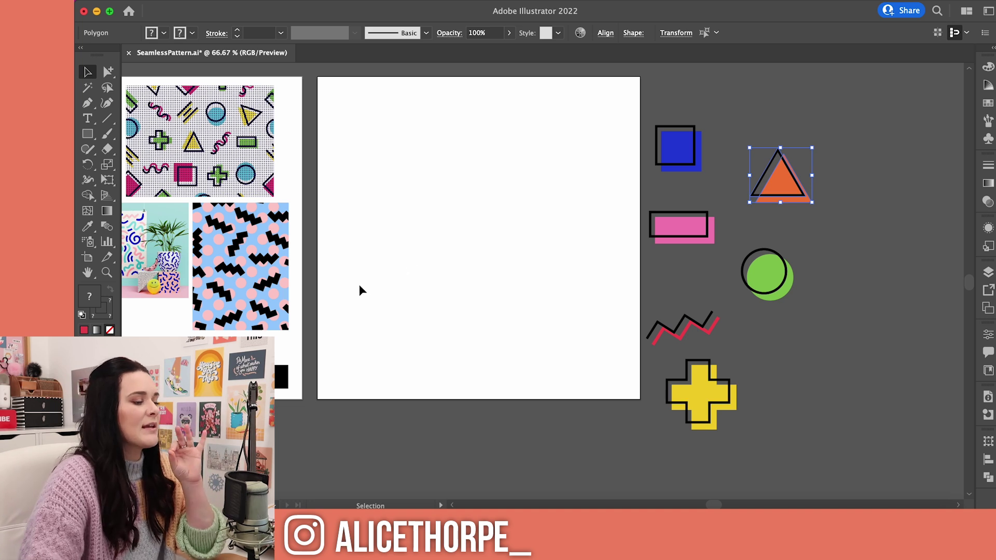
left_click(90, 259)
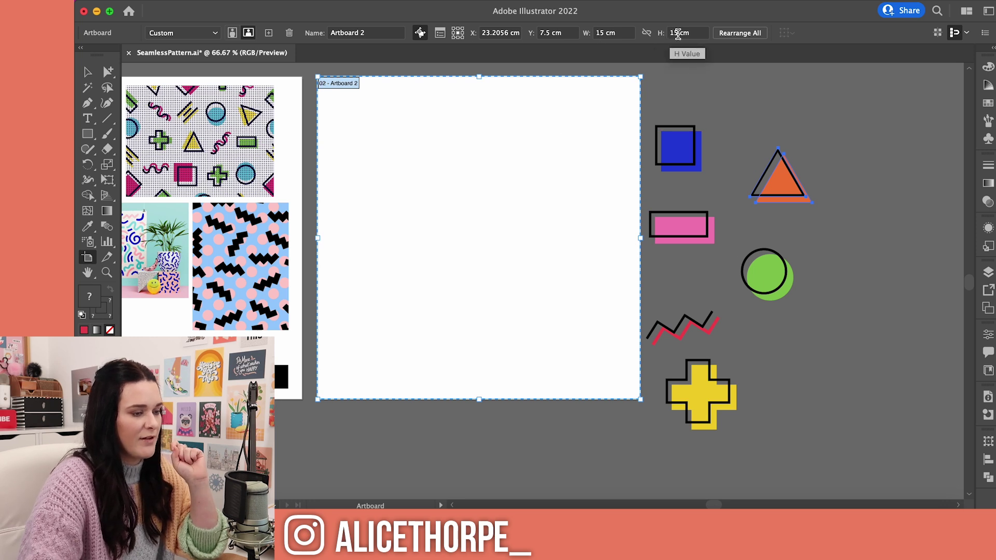
left_click(89, 71)
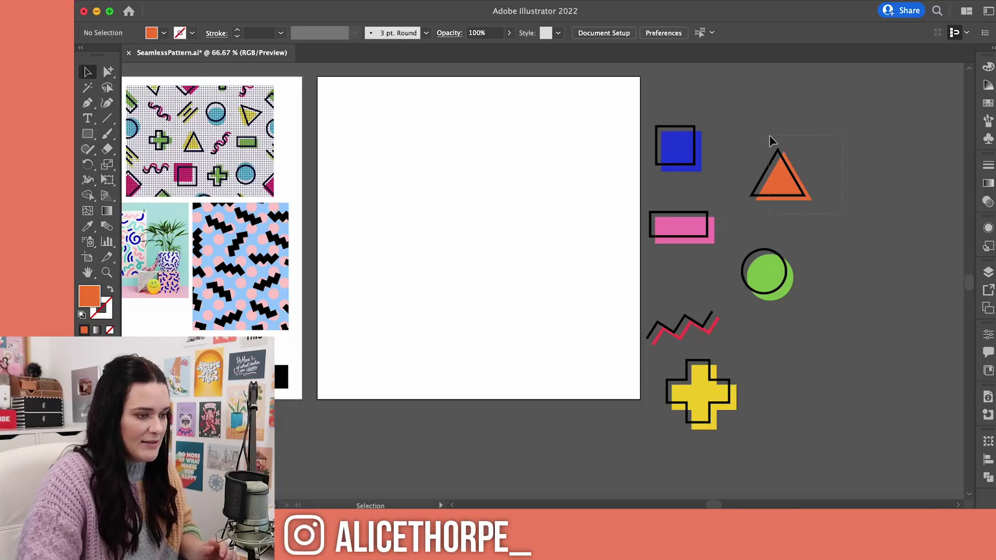
Step: Place the square, rectangle, circle, triangle, zigzag and cross across the artboard
left_click(773, 150)
key("super+shift+a")
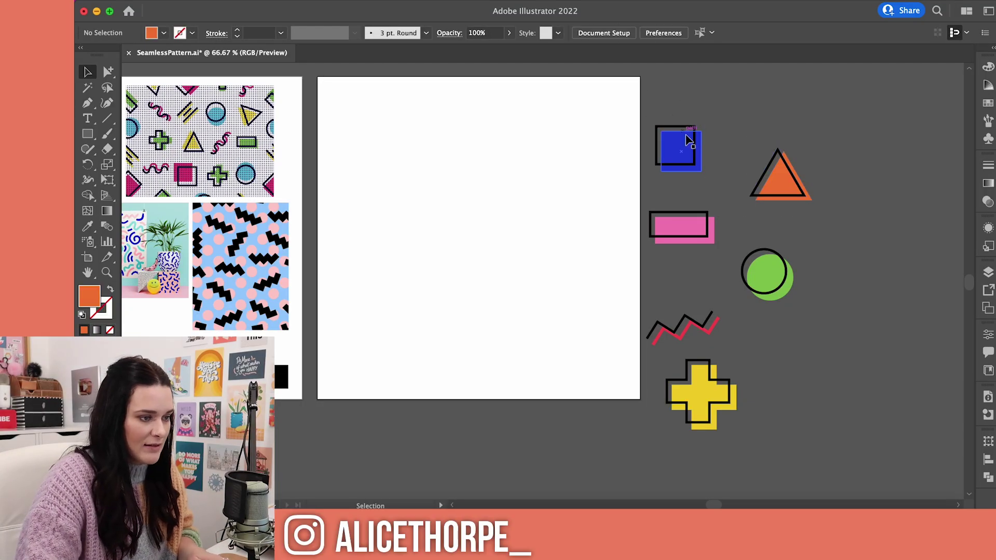
left_click_drag(692, 155, 383, 110)
left_click_drag(681, 233, 436, 201)
left_click_drag(761, 286, 525, 139)
left_click_drag(780, 196, 517, 297)
left_click_drag(710, 333, 425, 302)
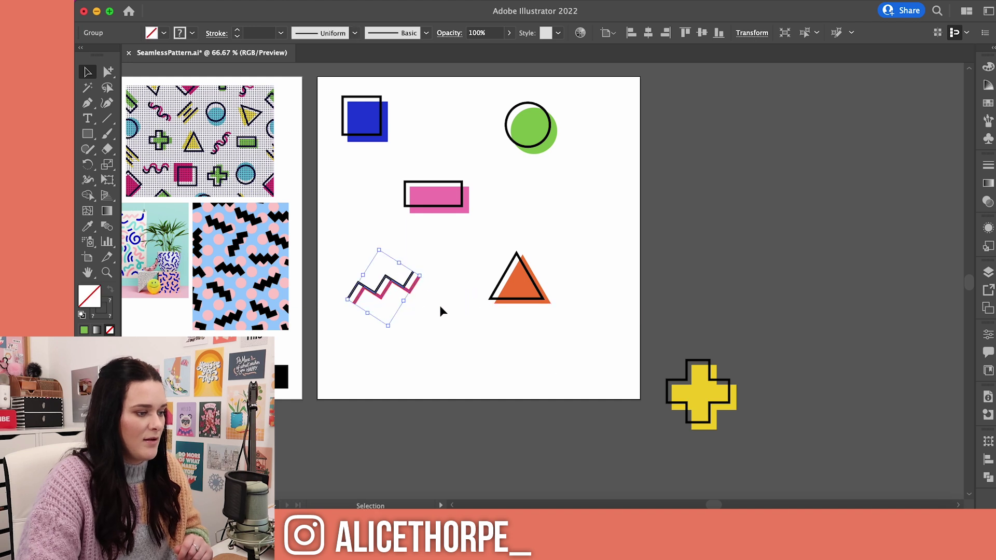
left_click_drag(689, 388, 540, 338)
Step: Nudge the triangle, cross, pink rectangle and circle into evenly spaced positions
left_click_drag(517, 284, 550, 232)
left_click_drag(573, 341, 501, 330)
left_click(584, 329)
left_click_drag(429, 205, 405, 217)
left_click(600, 288)
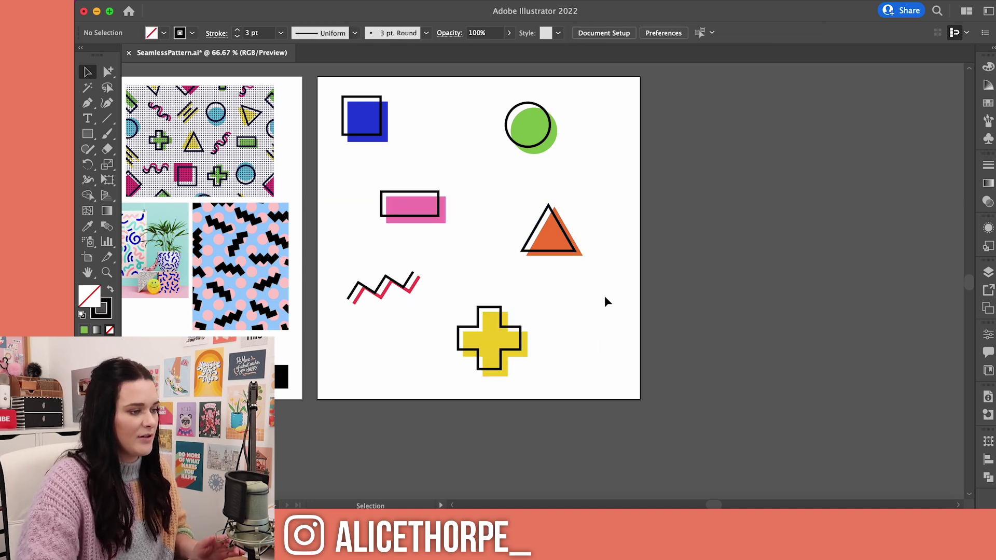
scroll(605, 294, "up", 1)
left_click_drag(570, 256, 556, 258)
left_click_drag(541, 132, 525, 133)
Step: Create a 15 × 15 cm rectangle with the Rectangle tool
left_click(629, 143)
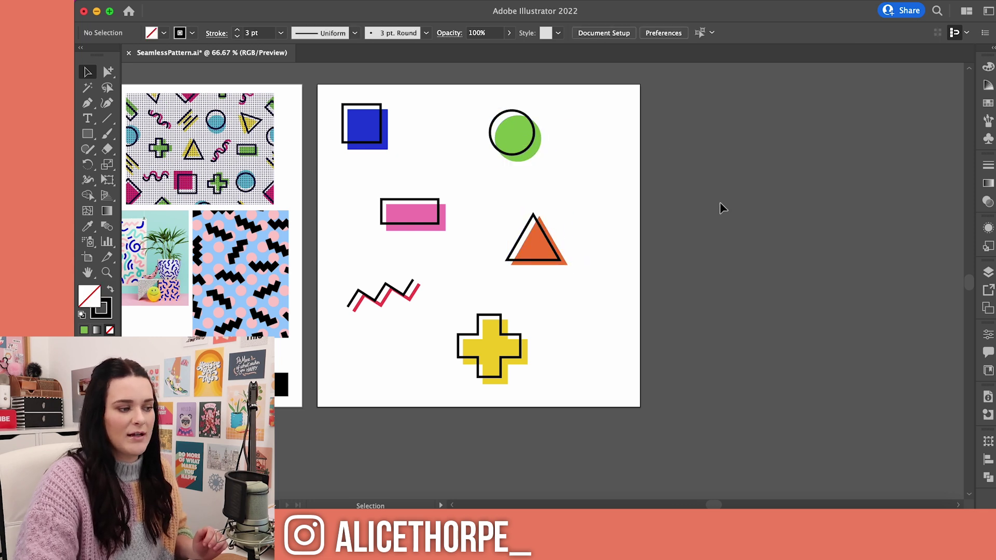
left_click(93, 138)
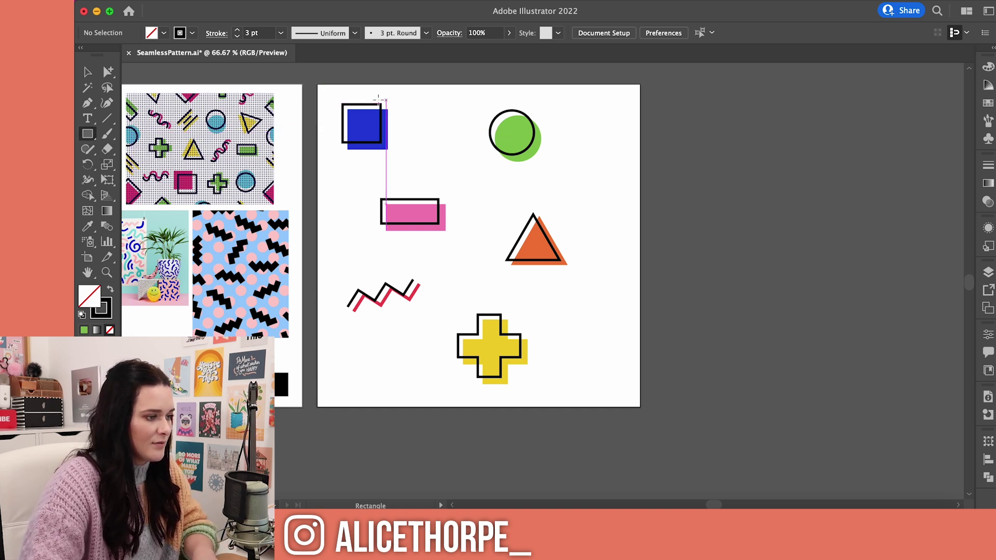
left_click(429, 161)
type("15")
key("Tab")
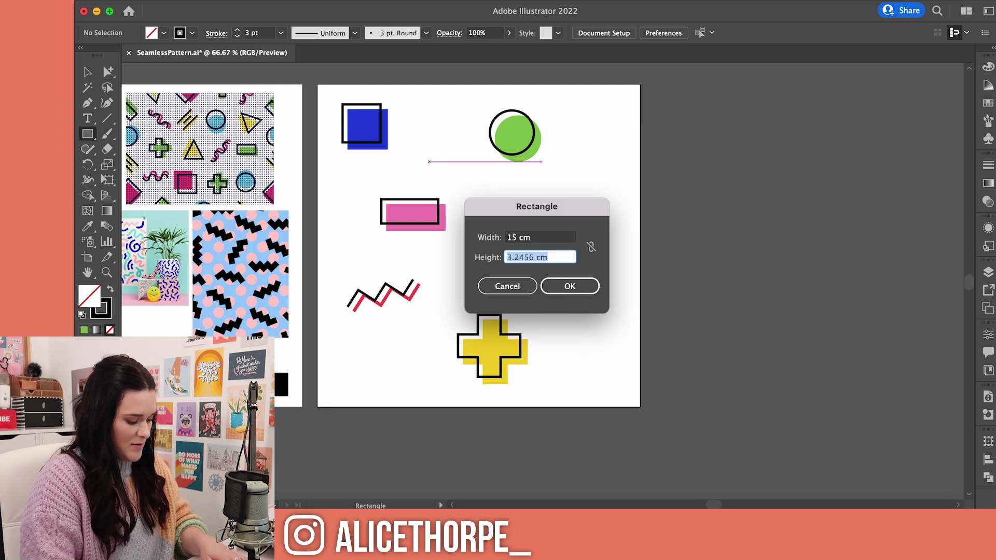
type("15")
key("Tab")
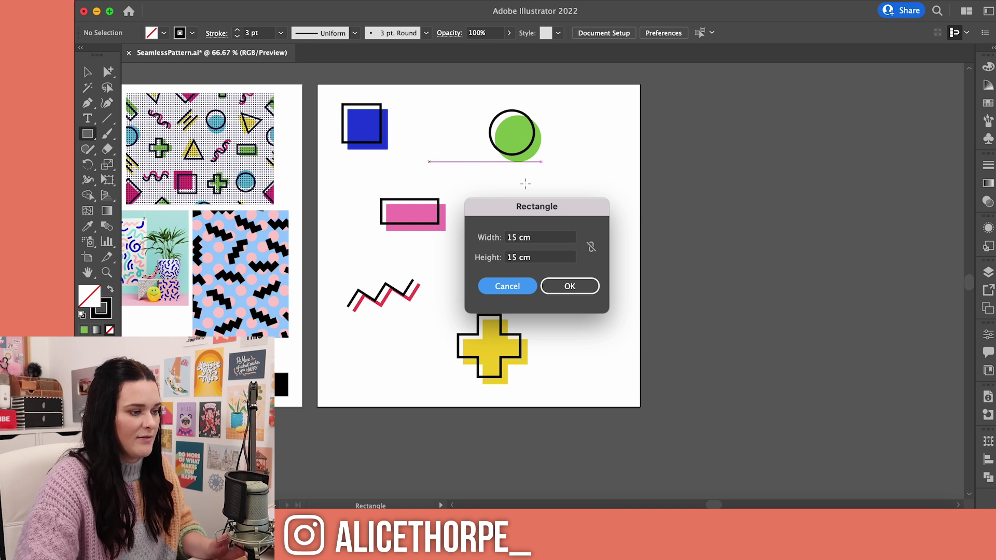
left_click(568, 286)
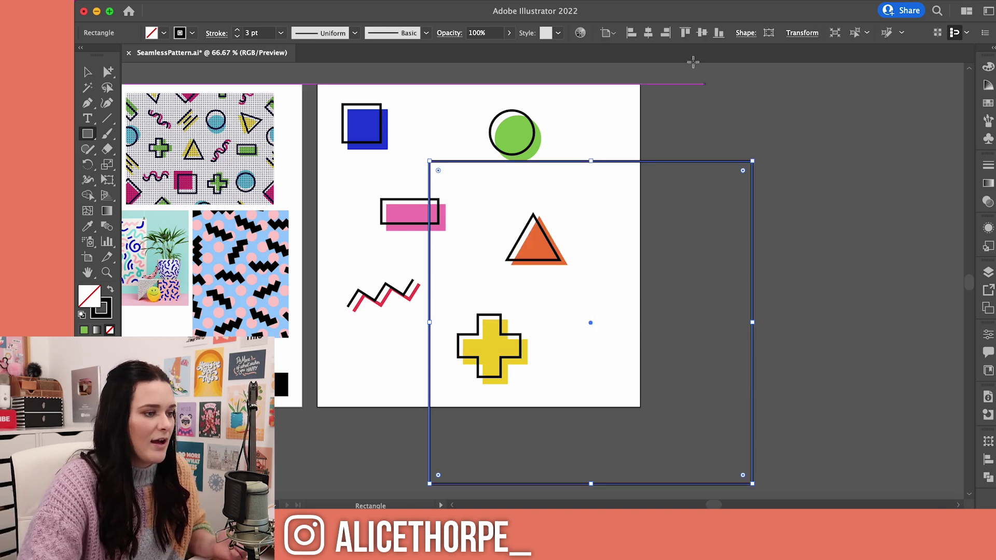
Step: Centre the square horizontally and vertically on the artboard and set its stroke to None
left_click(608, 33)
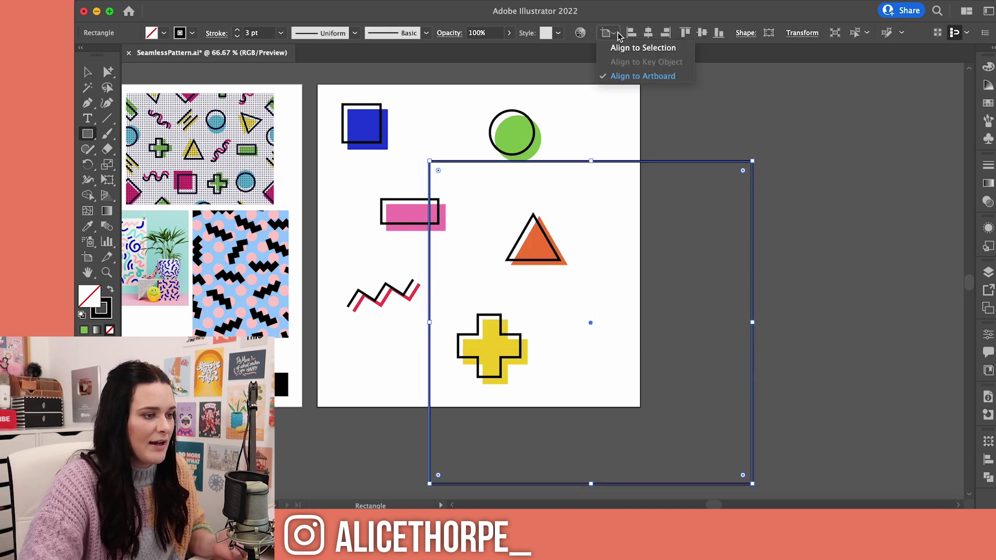
left_click(645, 38)
left_click(648, 32)
left_click(702, 32)
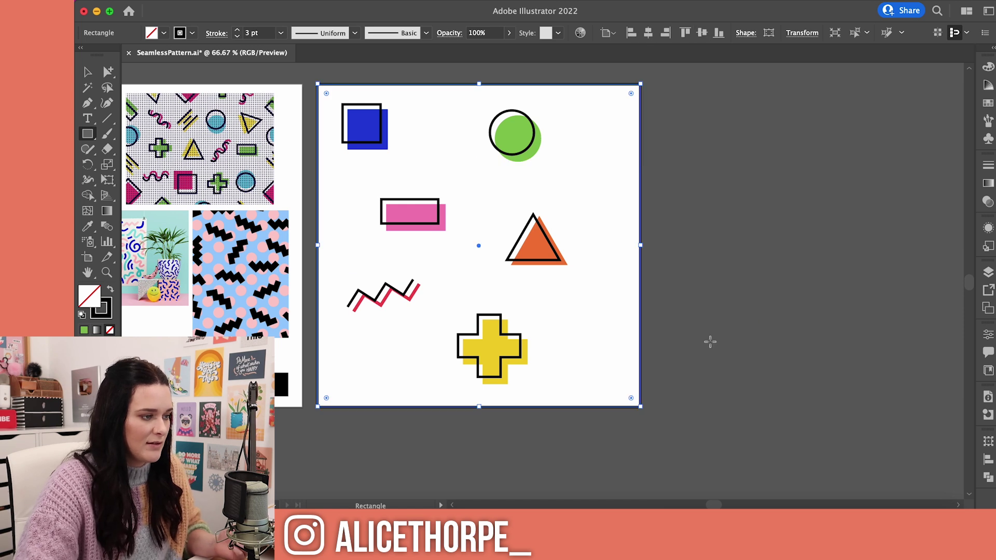
left_click(97, 316)
Step: Remove the square's stroke, then save all the tile artwork as a new pattern swatch
left_click(110, 330)
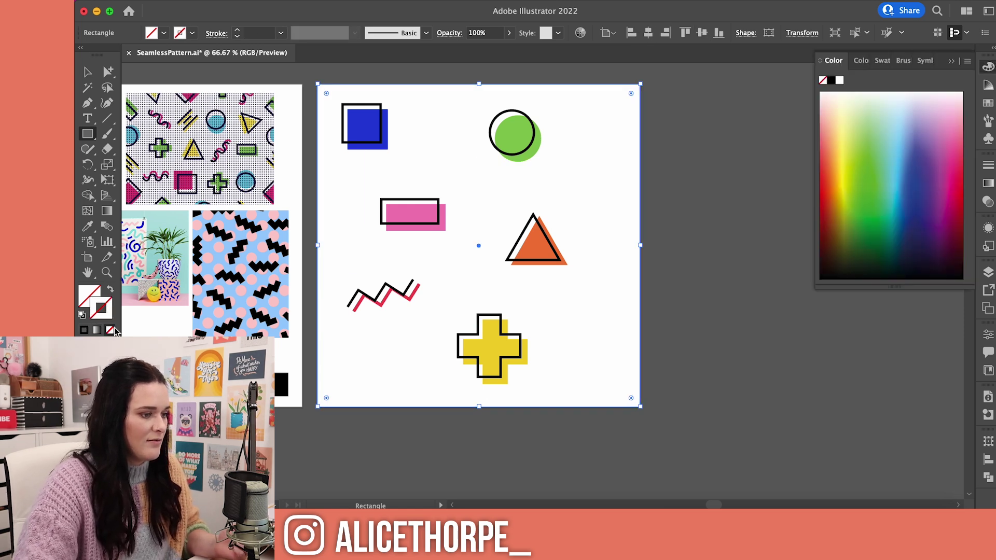
key("v")
left_click(756, 377)
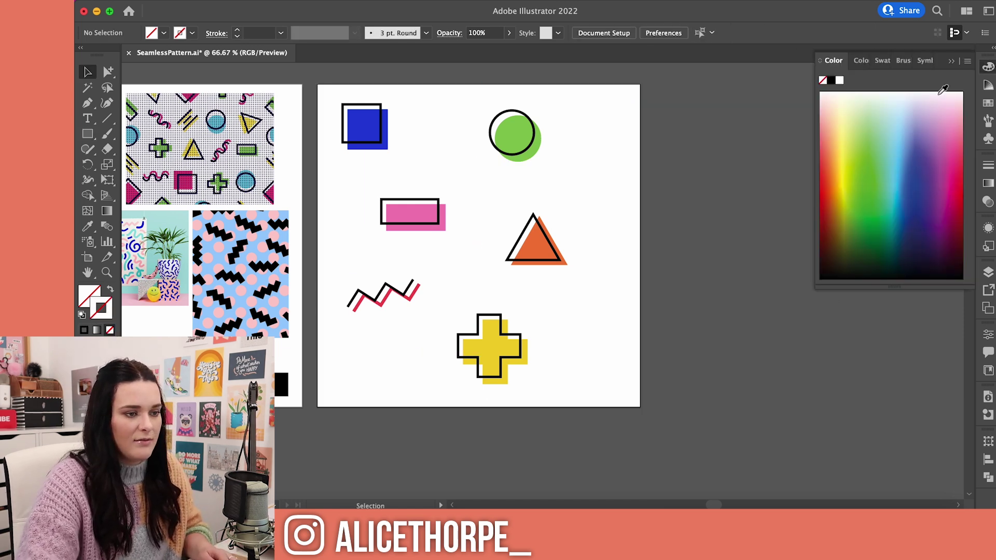
left_click(883, 61)
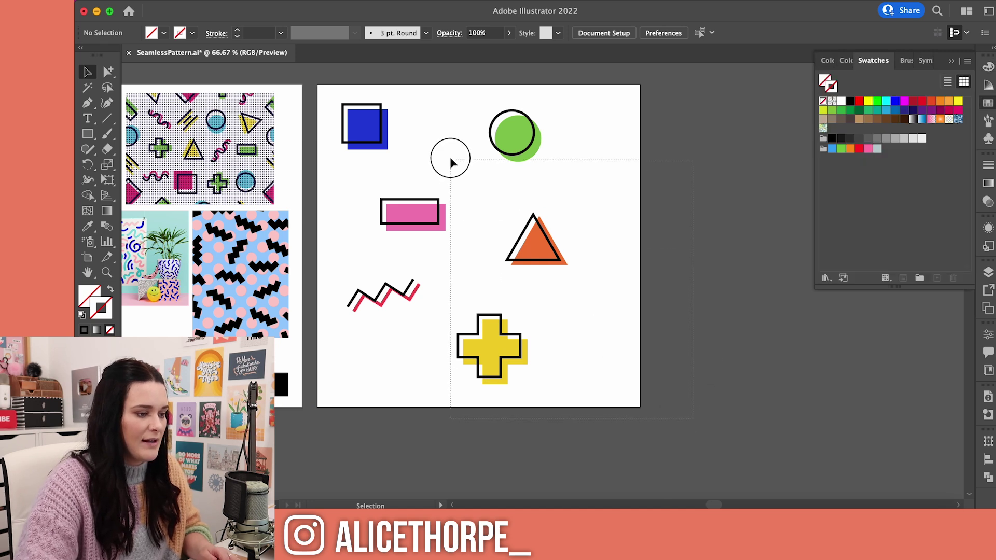
key("super+a")
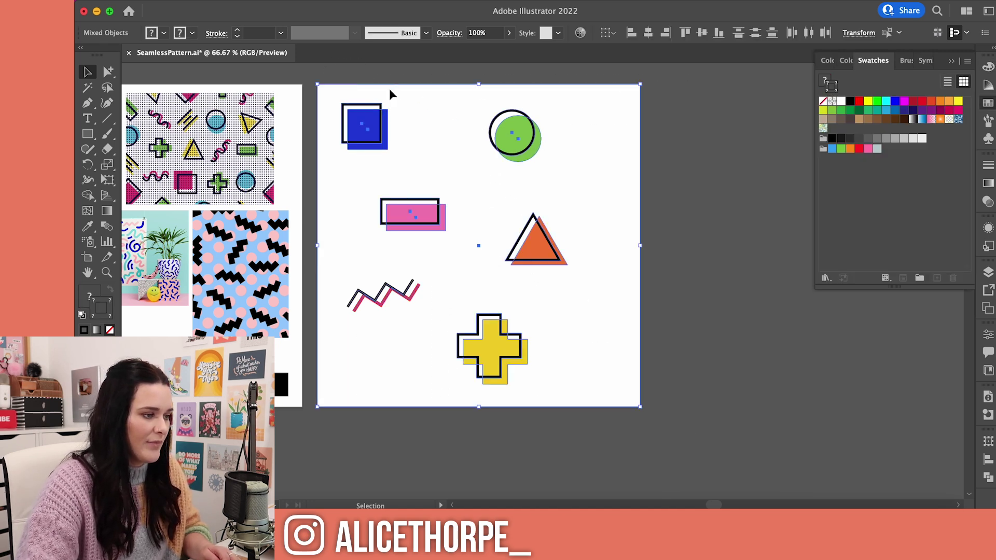
left_click_drag(386, 85, 831, 136)
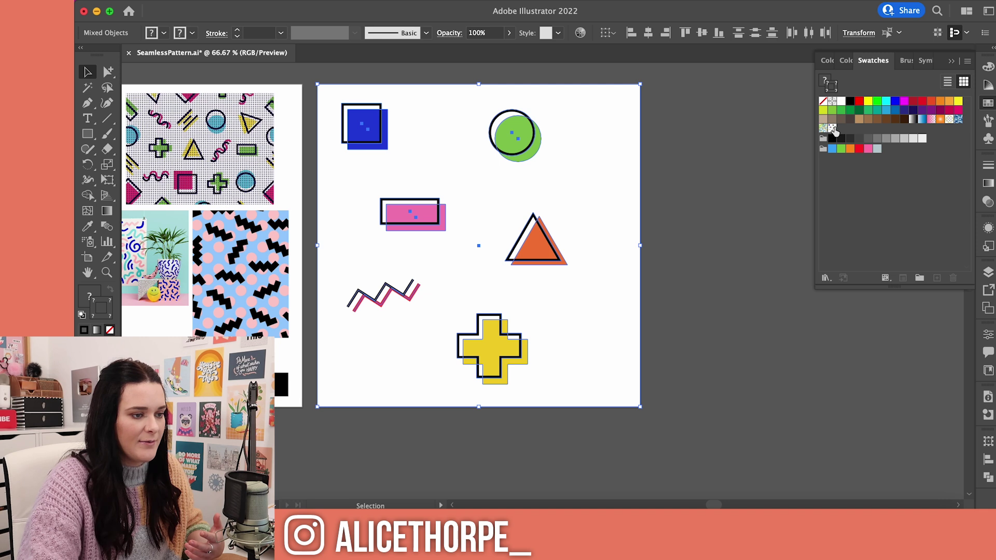
Step: Delete the test pattern rectangle and select the green circle group
key("super+minus")
key("super+minus")
key("super+minus")
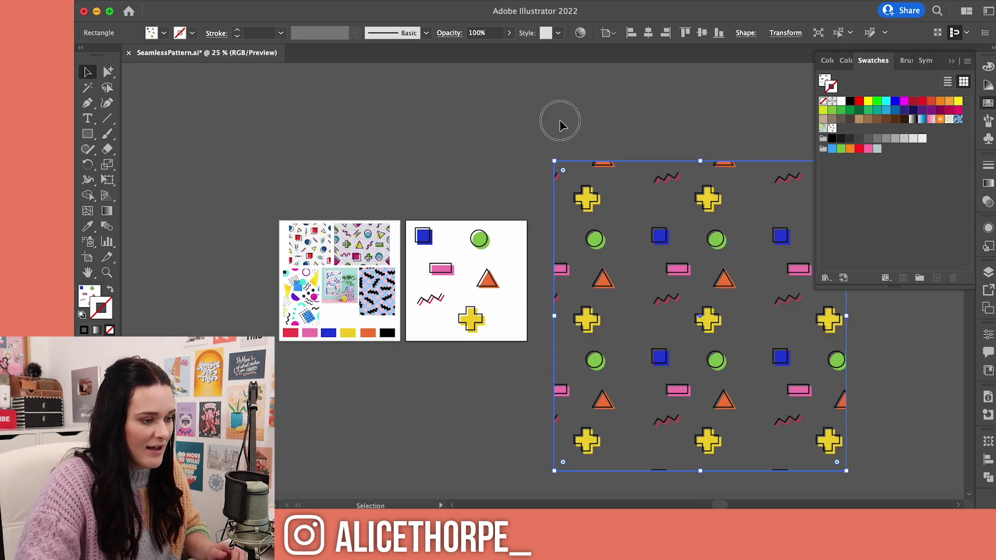
left_click(560, 120)
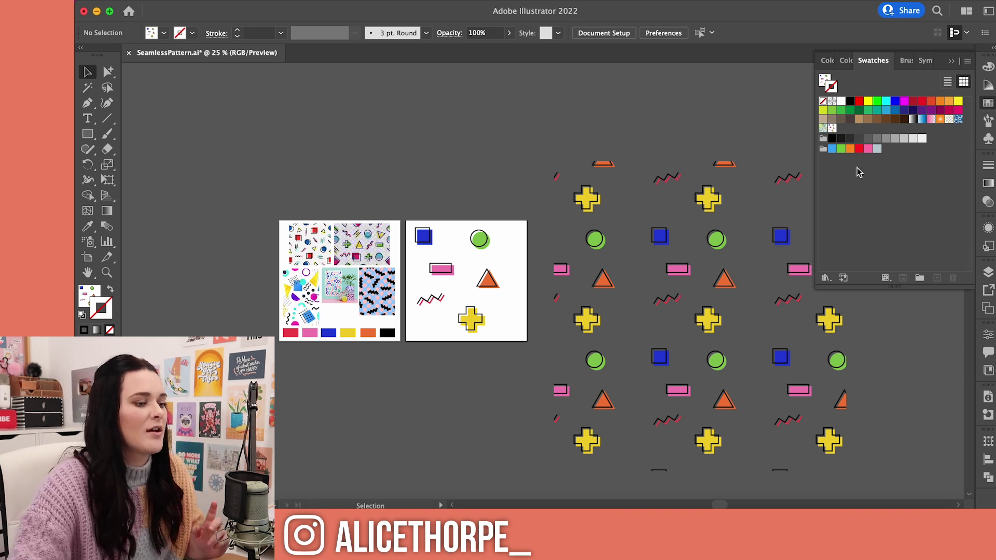
left_click(687, 314)
key("Delete")
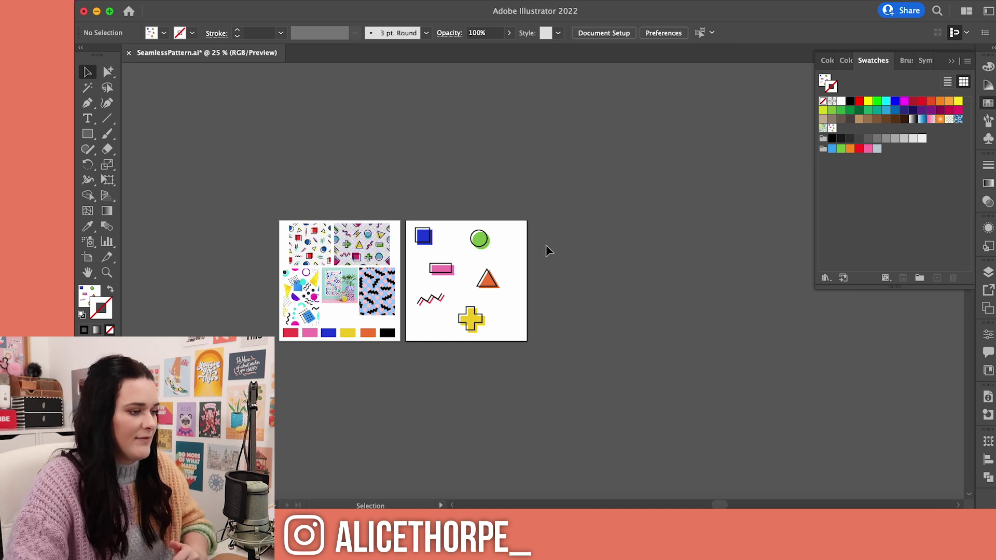
left_click(479, 239)
Step: Add rotated copies of the green circle, triangle, zigzag, blue square, yellow cross and pink rectangle
key("super+equal")
key("super+equal")
key("super+equal")
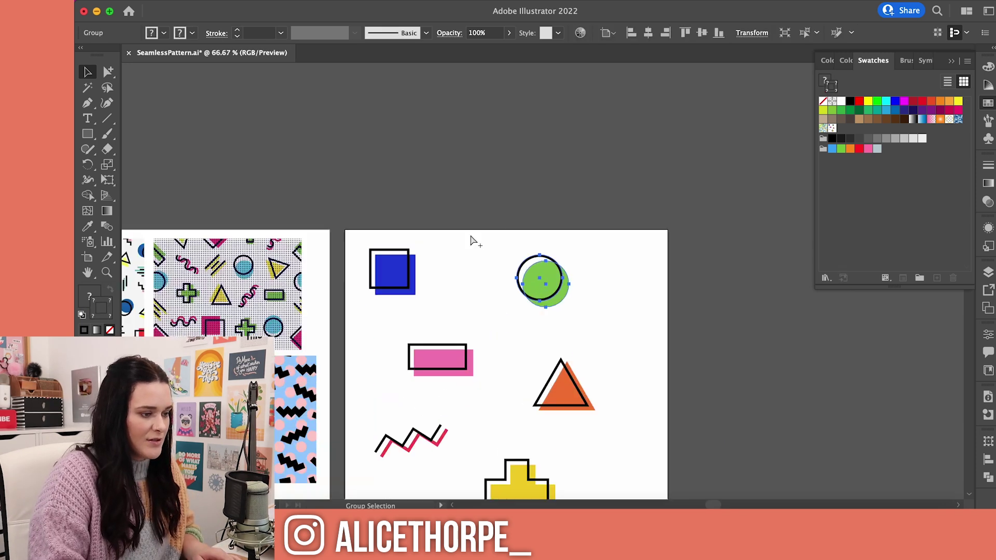
scroll(490, 222, "down", 4)
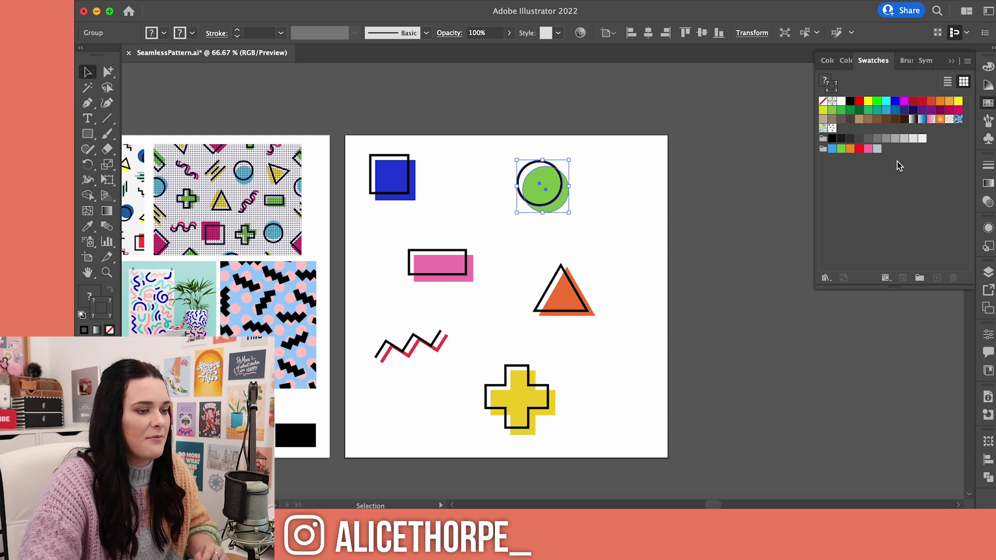
left_click_drag(540, 182, 629, 426)
left_click(622, 216)
left_click_drag(561, 304, 398, 424)
left_click_drag(367, 437, 456, 378)
left_click_drag(411, 346, 606, 164)
left_click_drag(394, 179, 633, 259)
left_click_drag(456, 276, 410, 260)
left_click_drag(563, 299, 529, 290)
left_click_drag(505, 405, 465, 243)
left_click_drag(394, 249, 587, 379)
left_click(485, 281)
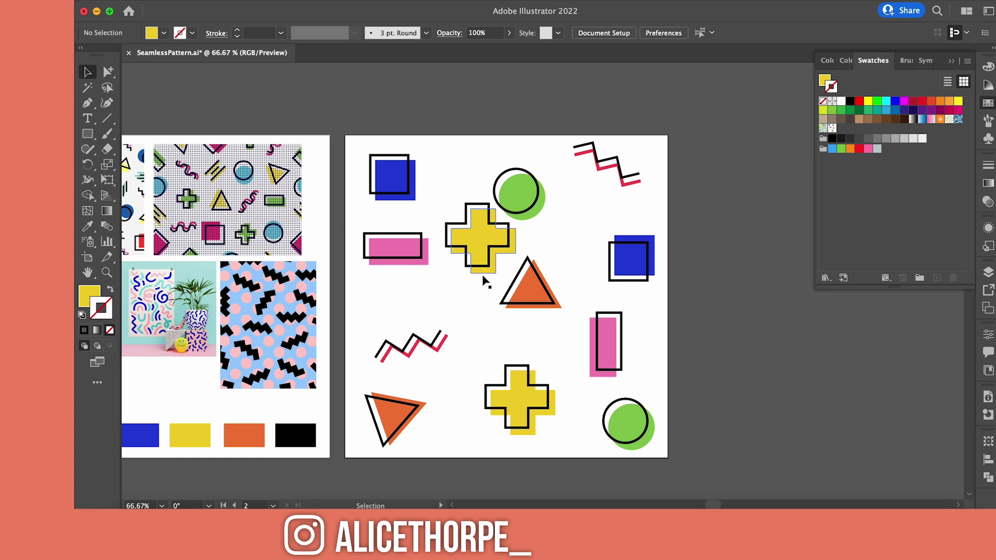
Step: Reposition the circles, crosses, triangle, squares, pink rectangles and zigzag to spread them evenly
left_click_drag(518, 192, 493, 176)
left_click_drag(529, 283, 542, 241)
left_click_drag(479, 236, 404, 249)
left_click_drag(394, 248, 476, 302)
left_click_drag(409, 345, 399, 350)
left_click_drag(606, 342, 581, 345)
left_click_drag(518, 399, 534, 415)
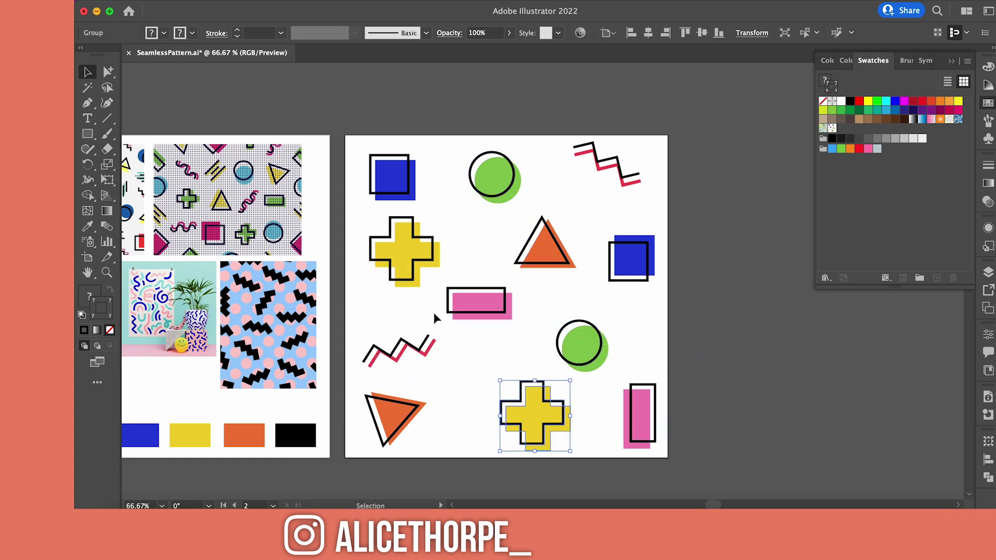
left_click_drag(402, 248, 386, 245)
left_click_drag(392, 176, 388, 167)
left_click_drag(544, 241, 551, 231)
left_click_drag(631, 258, 649, 296)
left_click_drag(534, 415, 518, 413)
left_click(337, 259)
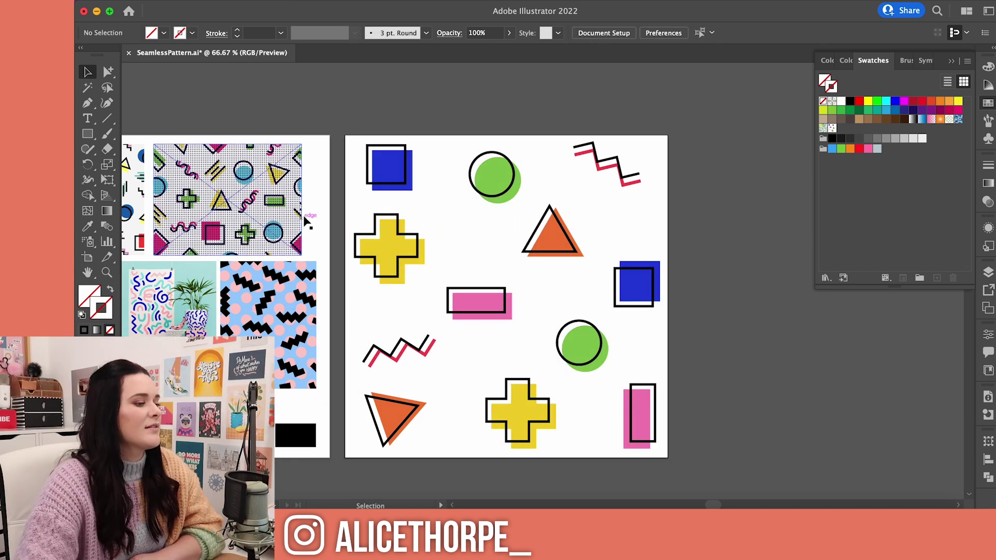
Step: Save the rearranged tile artwork, boundary square unchanged, as another pattern swatch
left_click(351, 138)
mouse_move(369, 136)
left_mouse_down()
mouse_move(494, 98)
mouse_move(380, 158)
left_mouse_up()
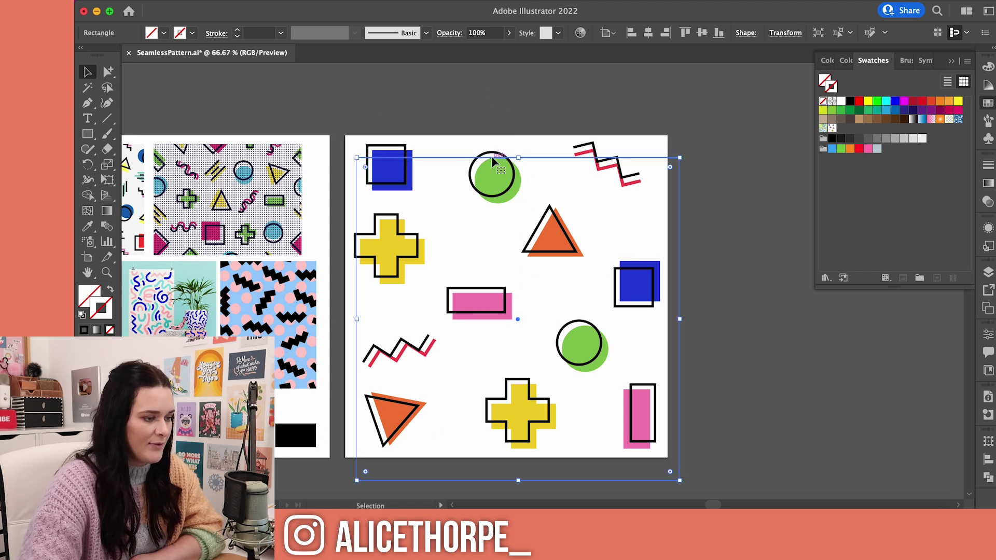
key("super+z")
left_click_drag(372, 86, 671, 428)
left_click_drag(543, 228, 841, 130)
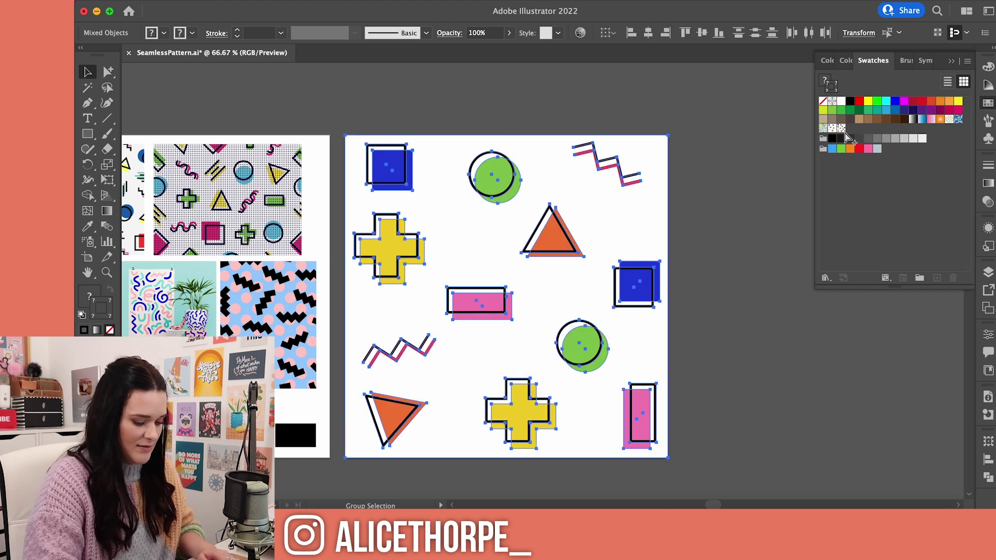
key("super+minus")
key("super+minus")
key("super+minus")
Step: Draw a white rectangle over the pattern area with the Rectangle tool (M)
scroll(668, 397, "down", 5)
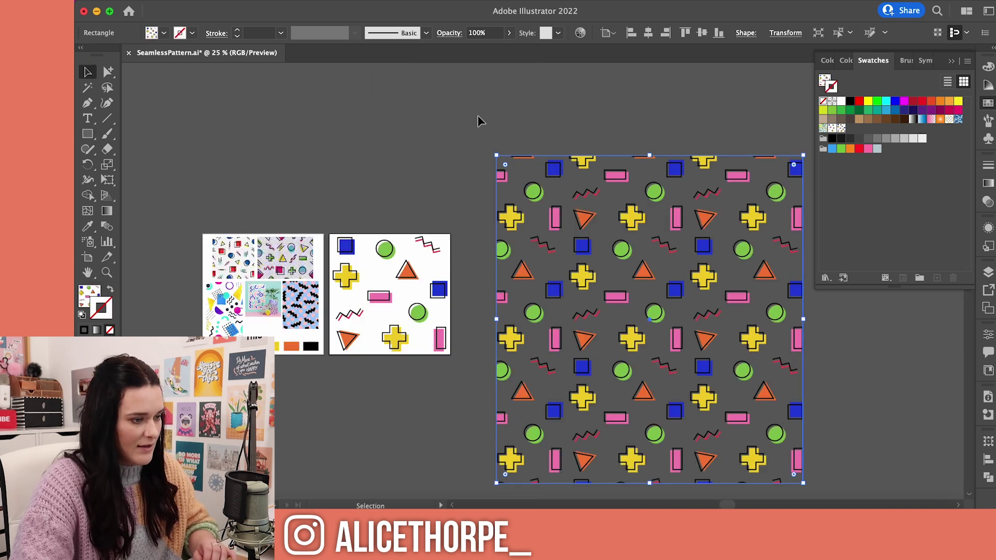
left_click(475, 120)
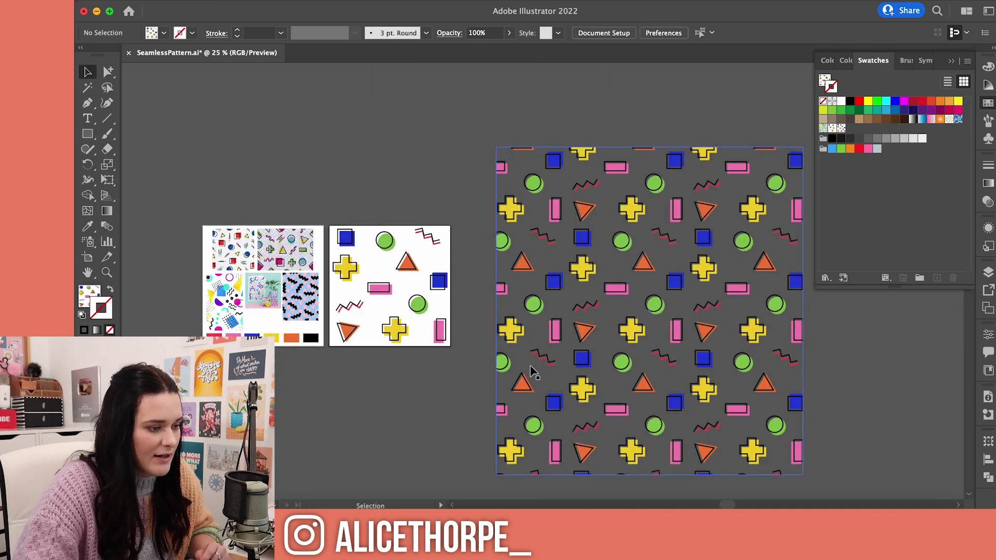
scroll(532, 370, "down", 2)
key("m")
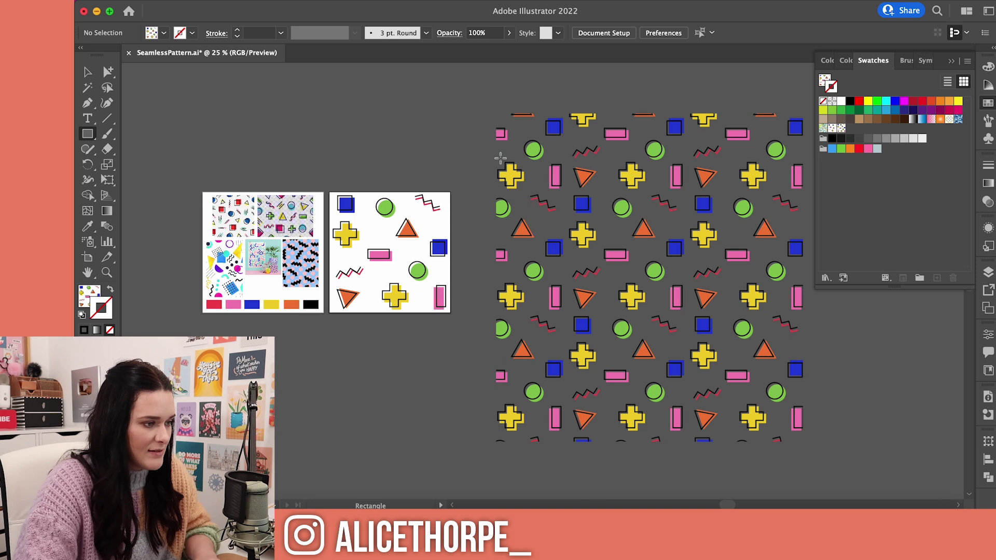
left_click_drag(486, 110, 815, 442)
left_click(443, 380)
left_click(506, 285)
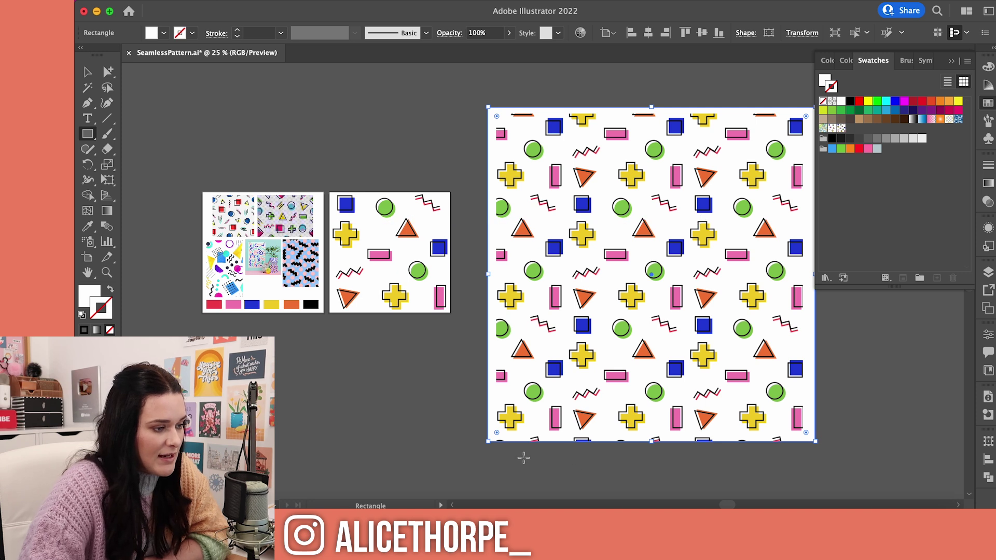
key("v")
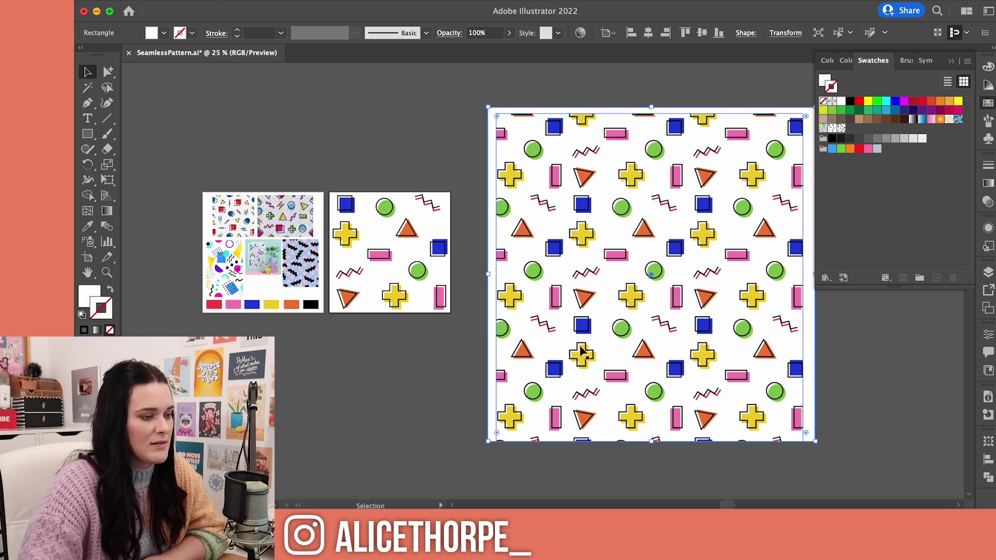
Step: Nudge the tile's lower yellow cross slightly left and select the large pattern rectangle
left_click(347, 297)
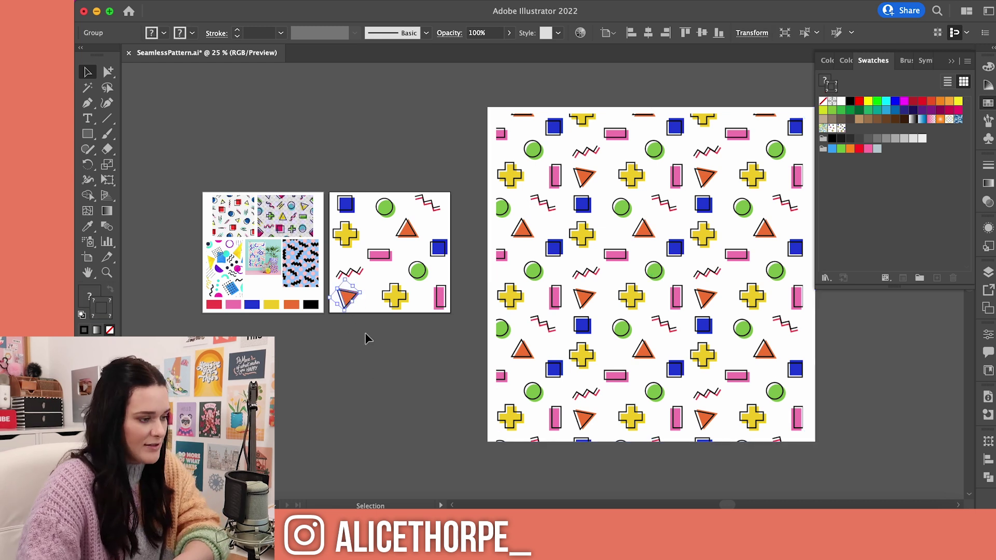
left_click(383, 343)
left_click_drag(395, 293, 387, 295)
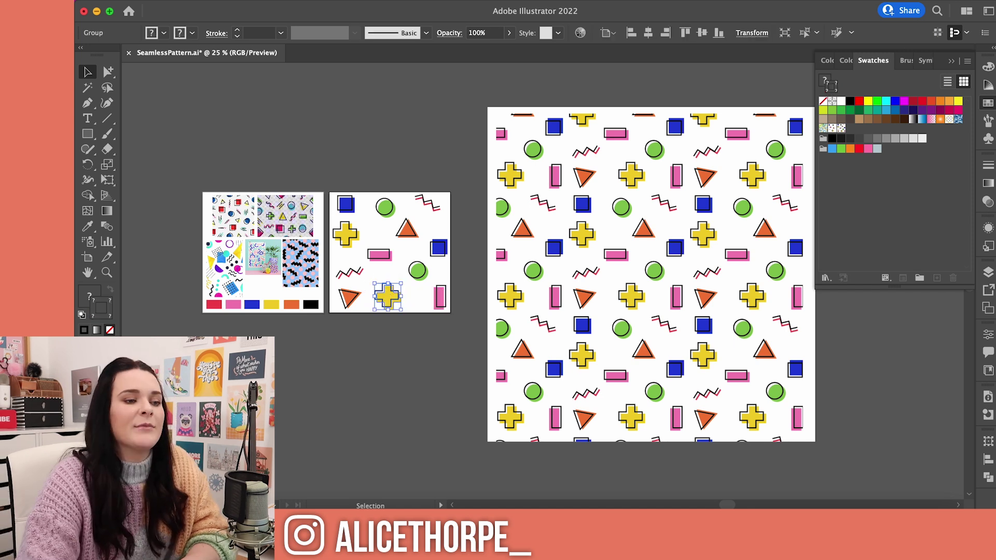
left_click(572, 231)
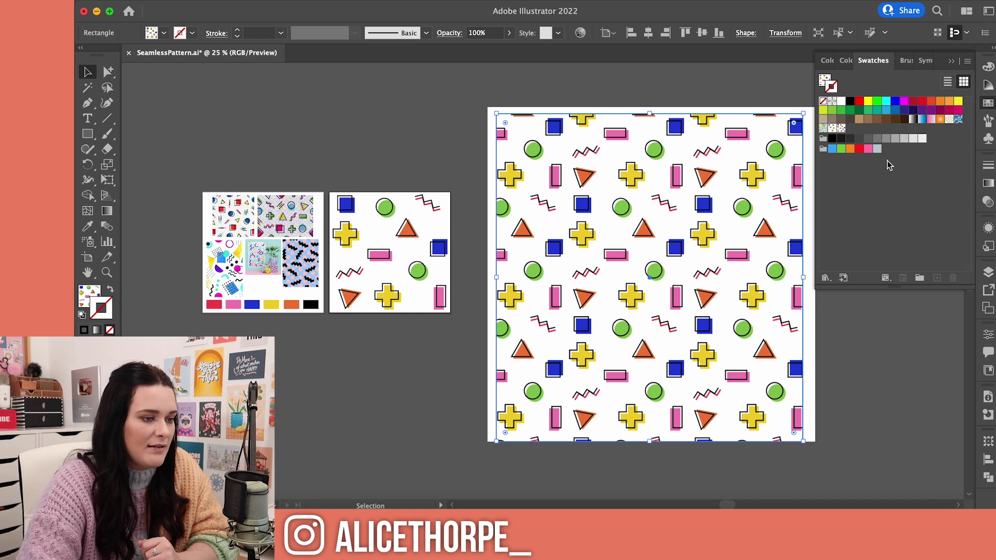
Step: Open New Pattern Swatch 2 in Pattern Edit mode and zoom in on the tile
double_click(841, 128)
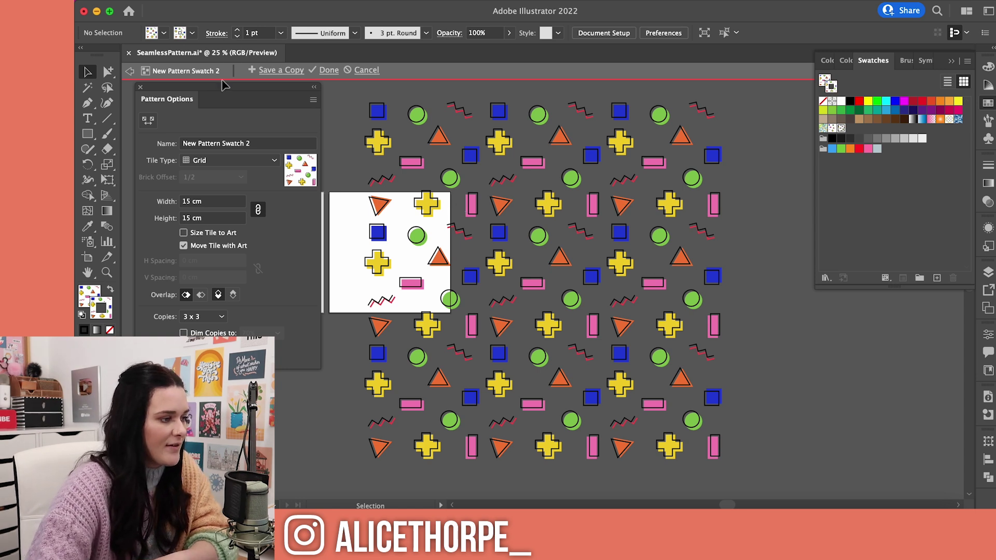
left_click_drag(231, 91, 236, 108)
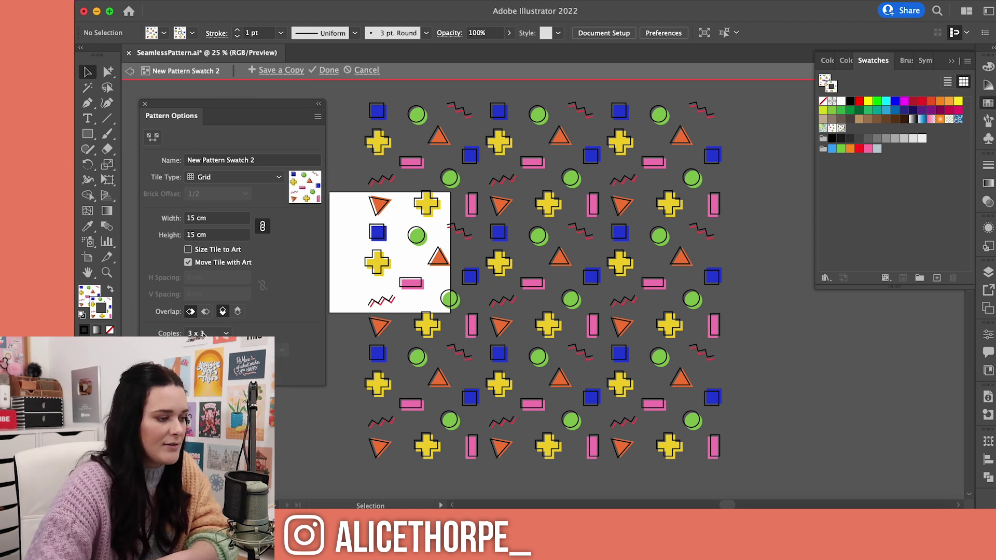
left_click(590, 276)
left_click(524, 251)
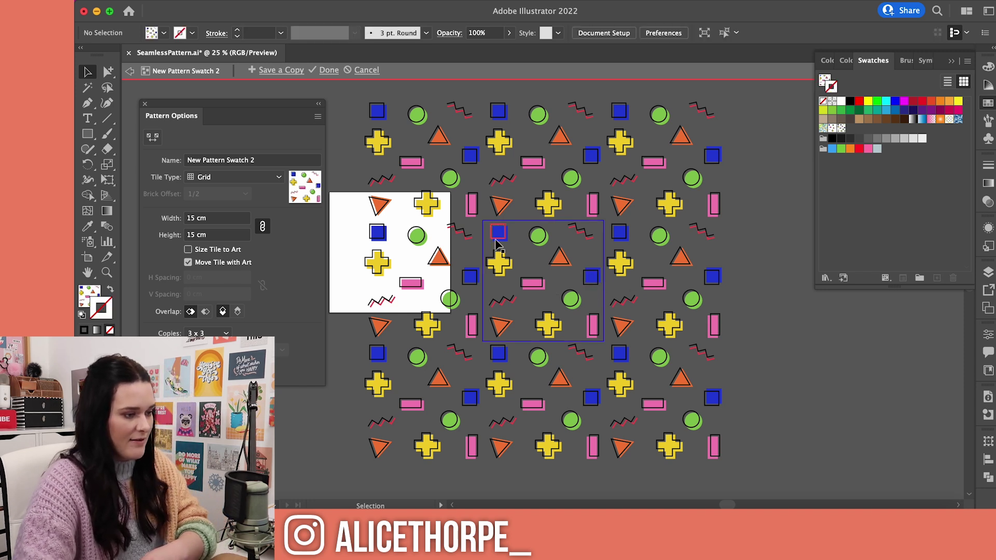
key("super+equal")
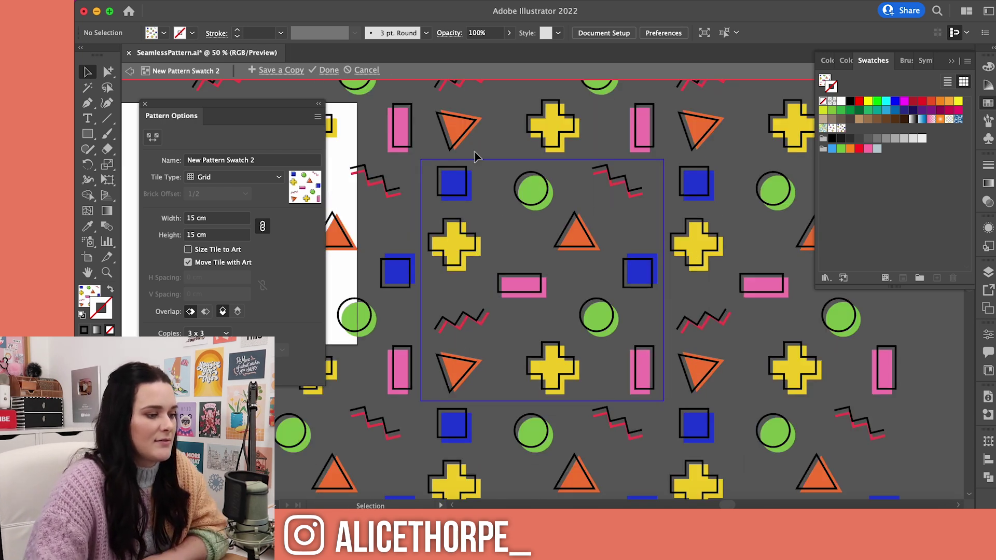
Step: Nudge the orange triangle, green circle, both yellow crosses and pink rectangle within the tile
left_click_drag(577, 248, 586, 238)
left_click_drag(598, 316, 592, 308)
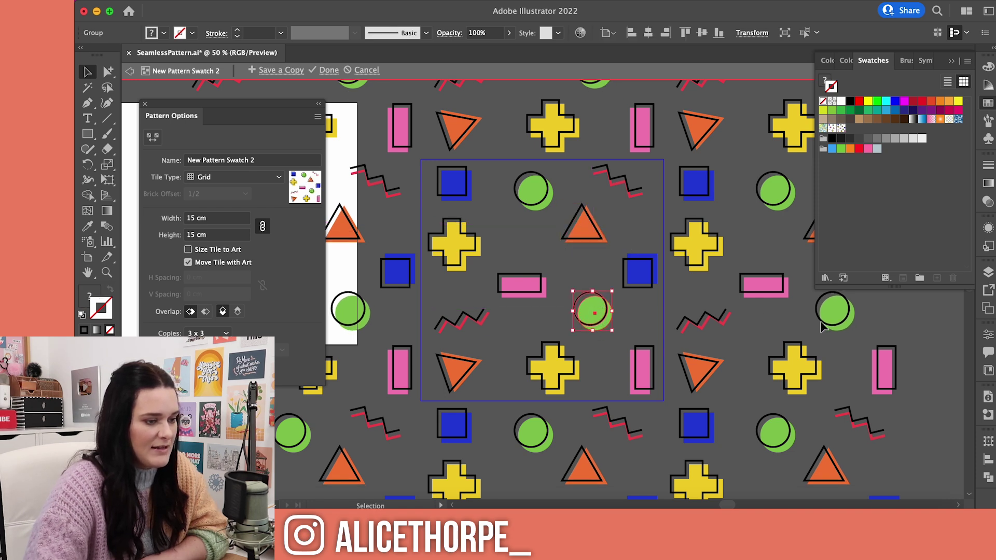
left_click_drag(549, 374, 542, 371)
left_click_drag(453, 255, 459, 252)
left_click_drag(520, 284, 522, 280)
key("super+minus")
key("super+minus")
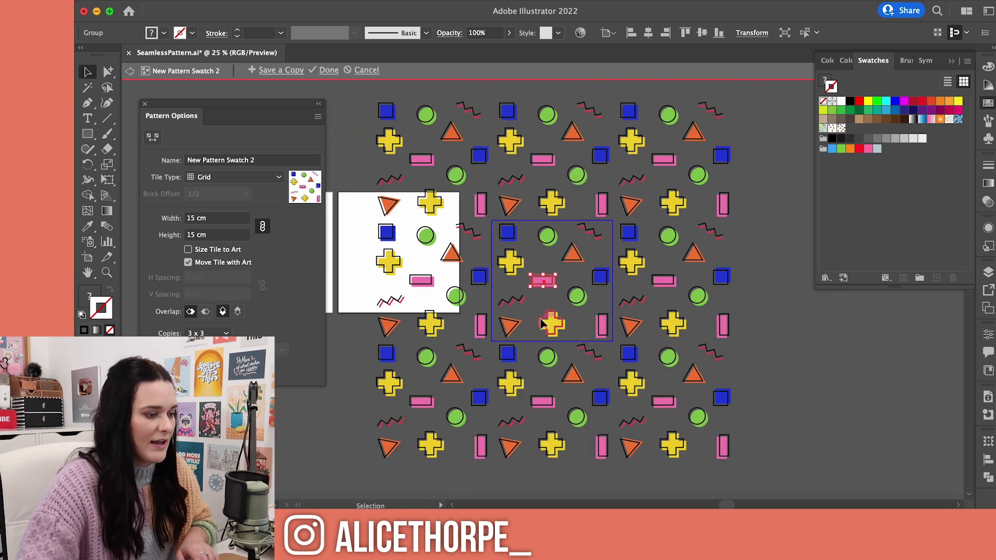
Step: Shift the red zigzag up-left and nudge the green circle left and down with arrow keys
left_click_drag(593, 229, 597, 240)
left_click(746, 284)
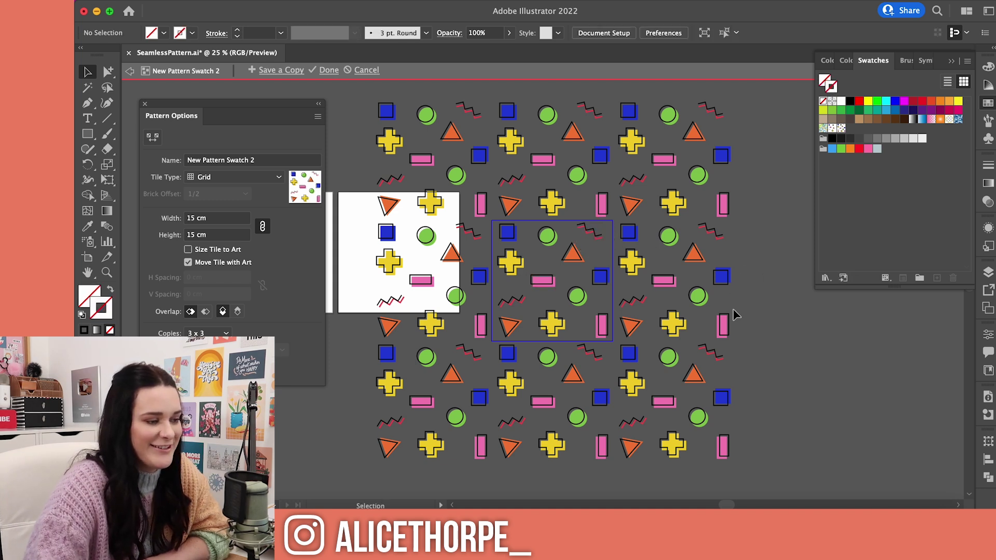
left_click_drag(528, 306, 557, 331)
left_click(842, 389)
left_click(827, 369)
left_click(581, 302)
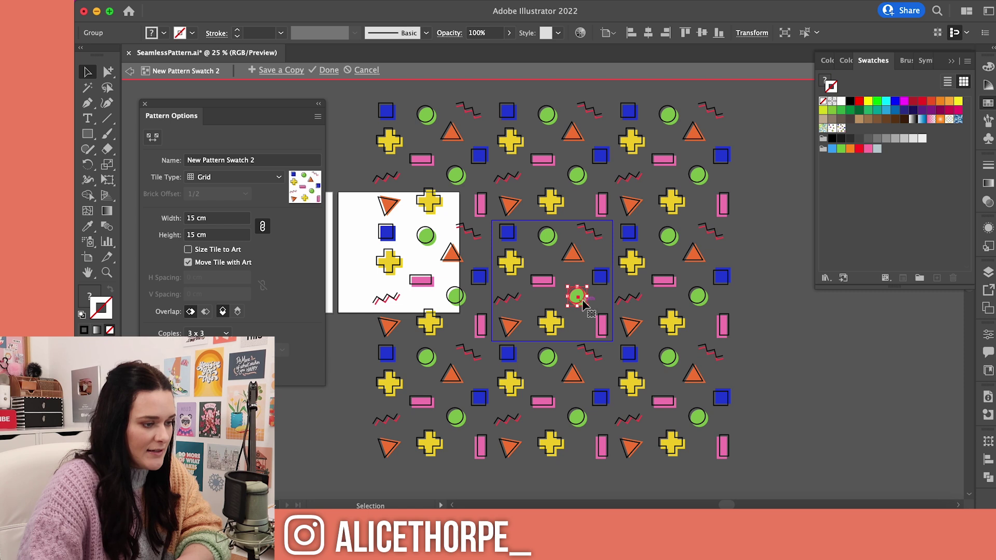
left_click(858, 358)
left_click(600, 276)
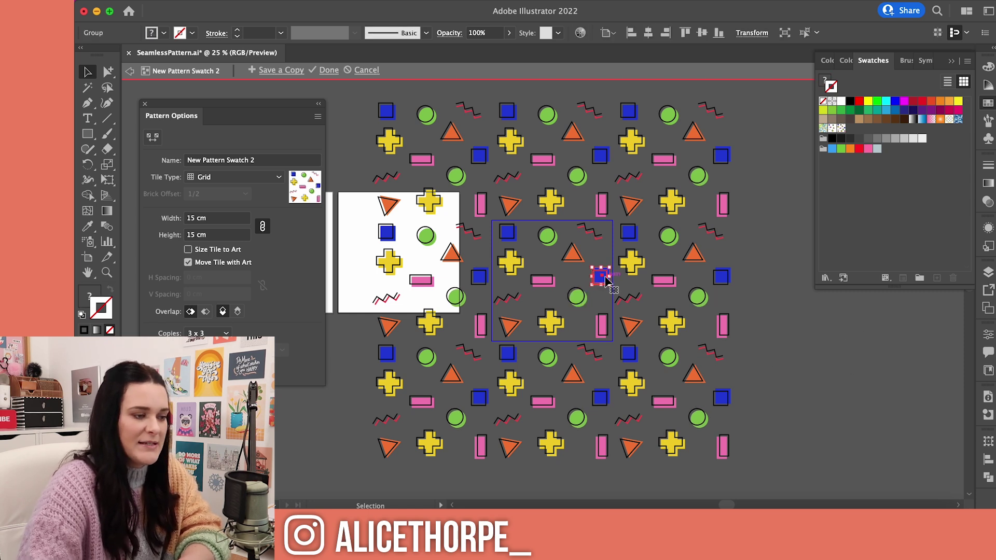
left_click(840, 374)
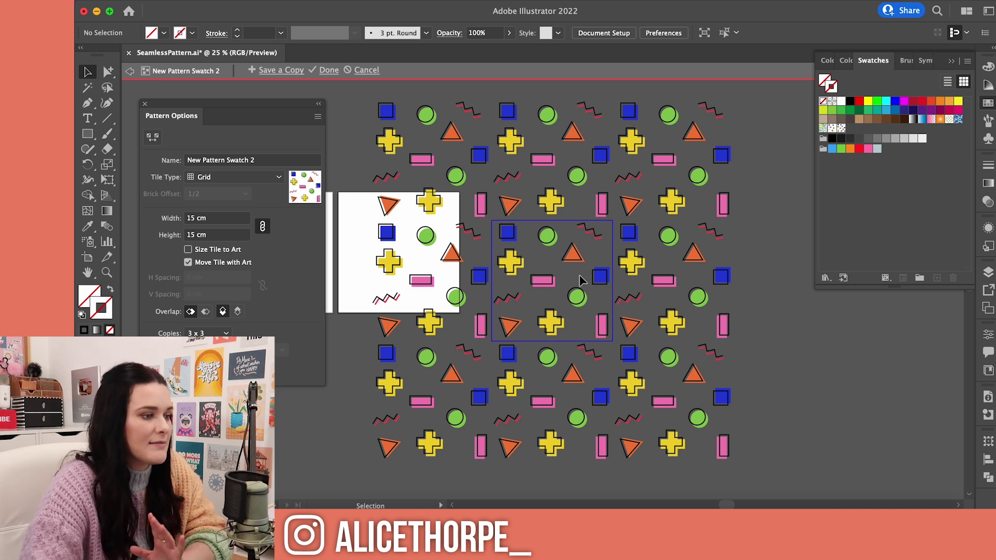
left_click(547, 237)
key("Left")
key("Down")
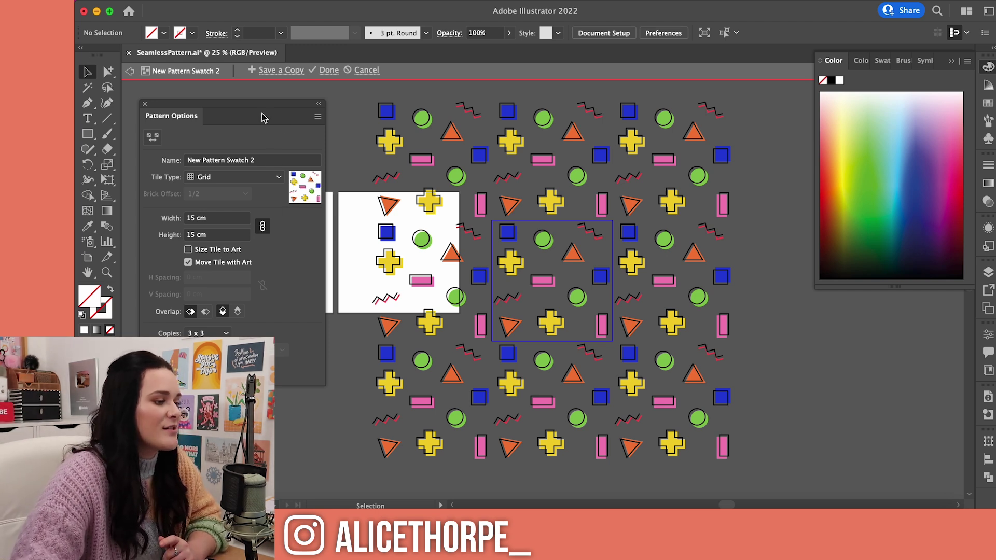
Step: Exit pattern editing, shift the pattern rectangle down-left and delete the white backing rectangle
left_click(327, 71)
scroll(632, 355, "right", 3)
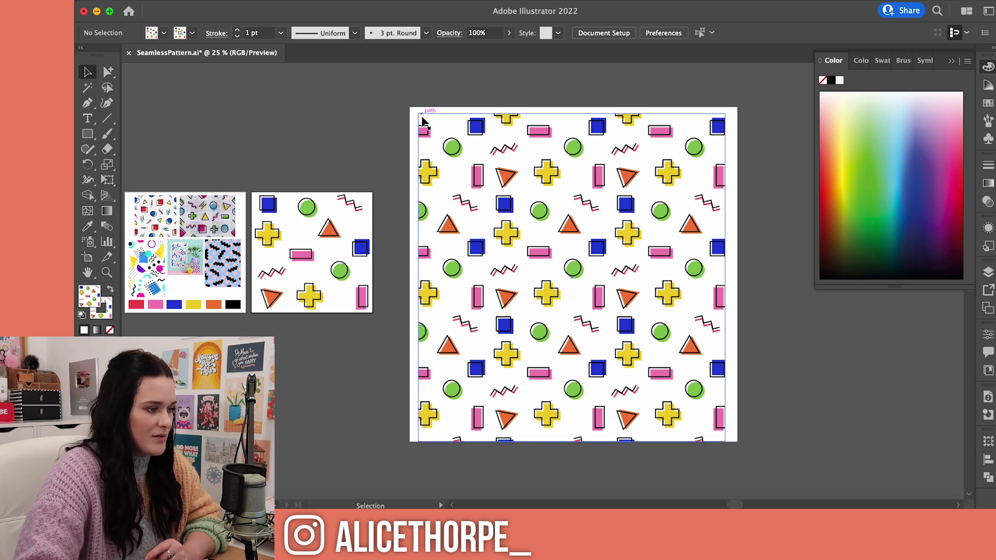
left_click_drag(415, 113, 383, 130)
key("Delete")
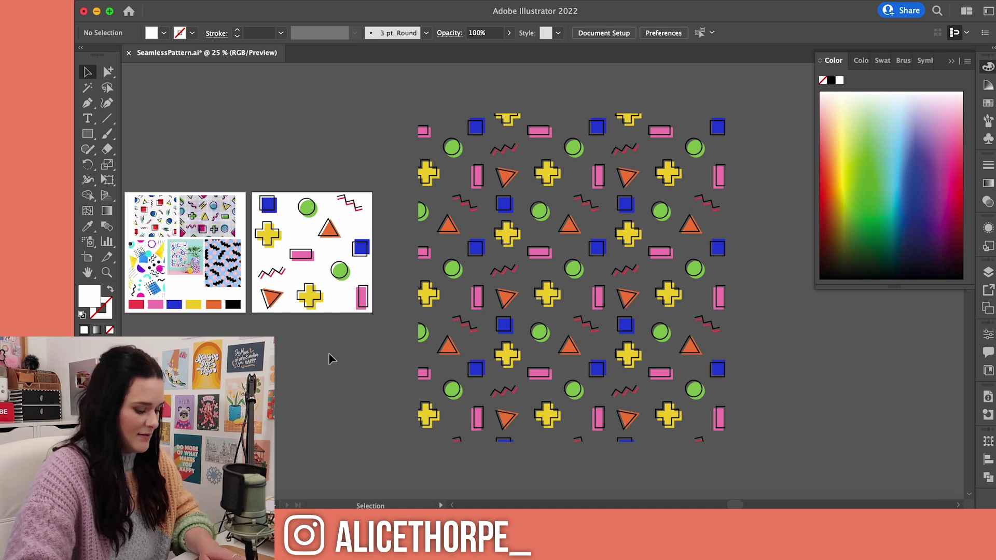
Step: Create a 15 × 15 cm white square and move it onto the second artboard
key("m")
left_click(342, 354)
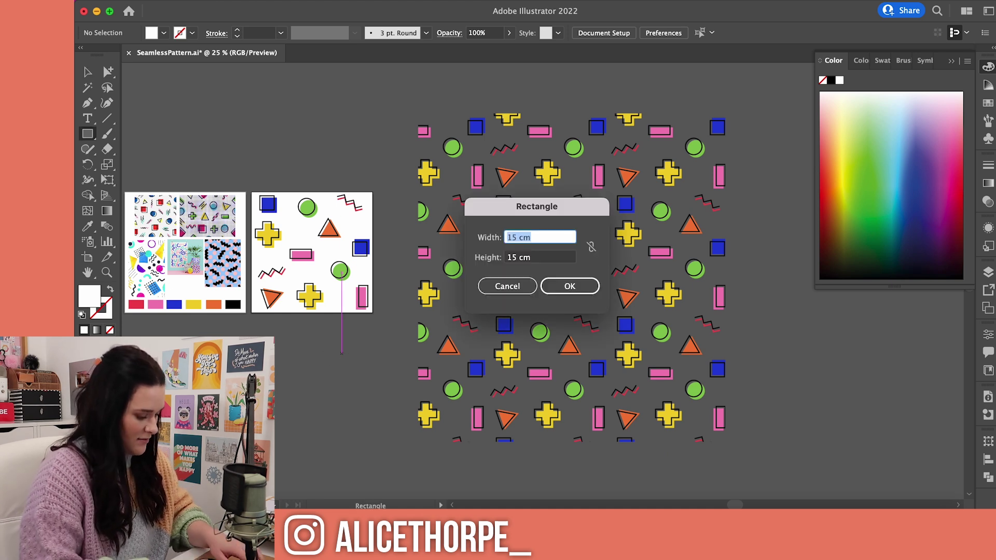
key("Tab")
left_click(584, 285)
key("v")
left_click_drag(391, 424, 322, 324)
Step: Centre the square on the artboard horizontally and vertically and send it to back
key("super+equal")
key("super+equal")
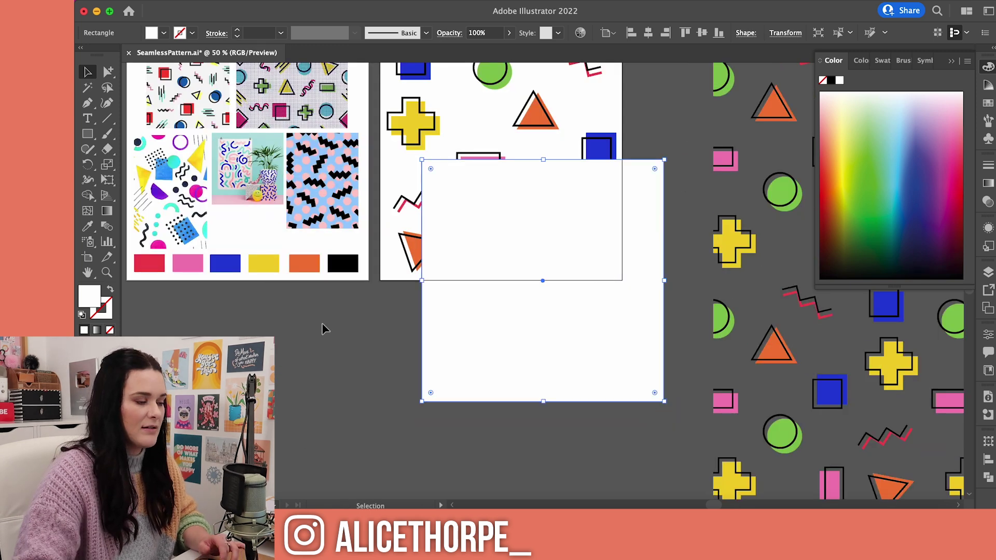
scroll(322, 328, "up", 3)
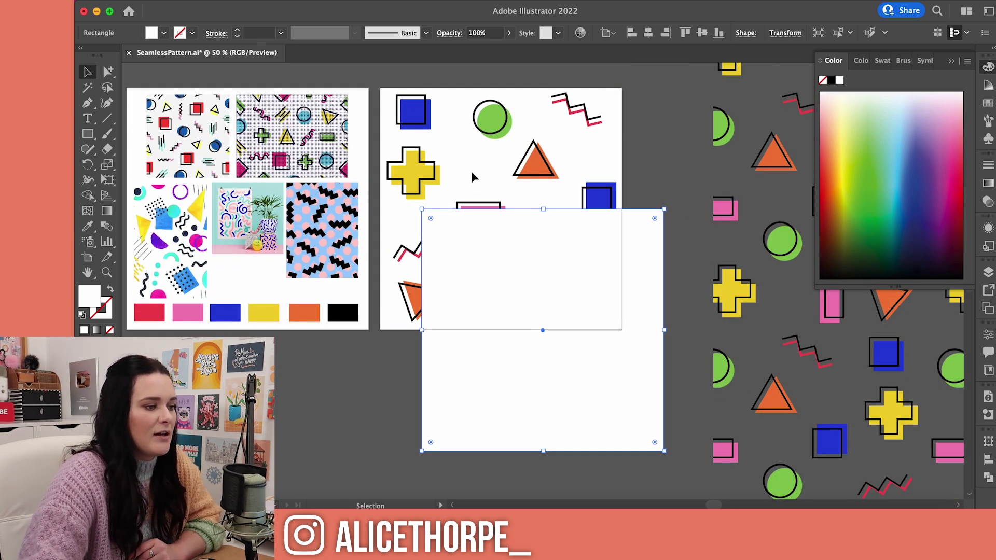
left_click(647, 32)
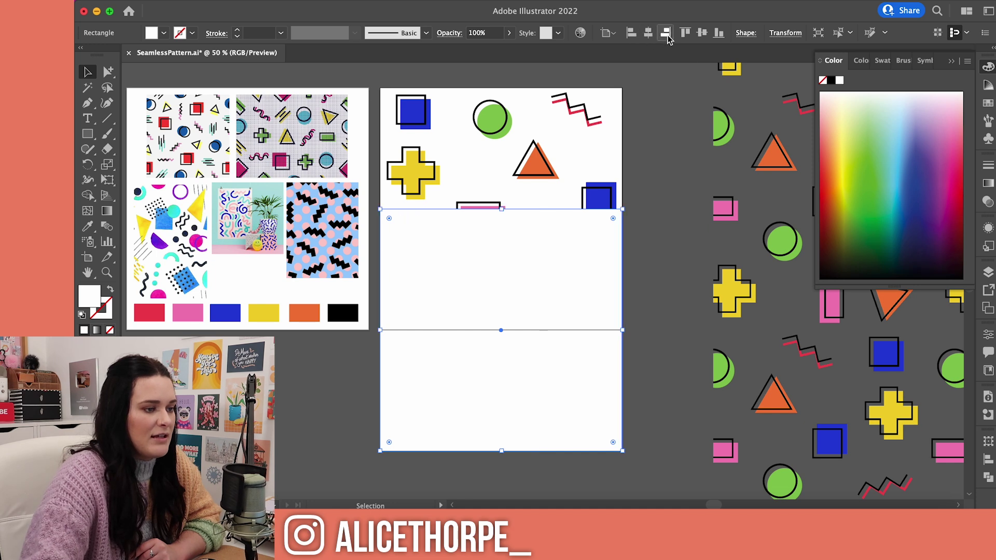
left_click(702, 33)
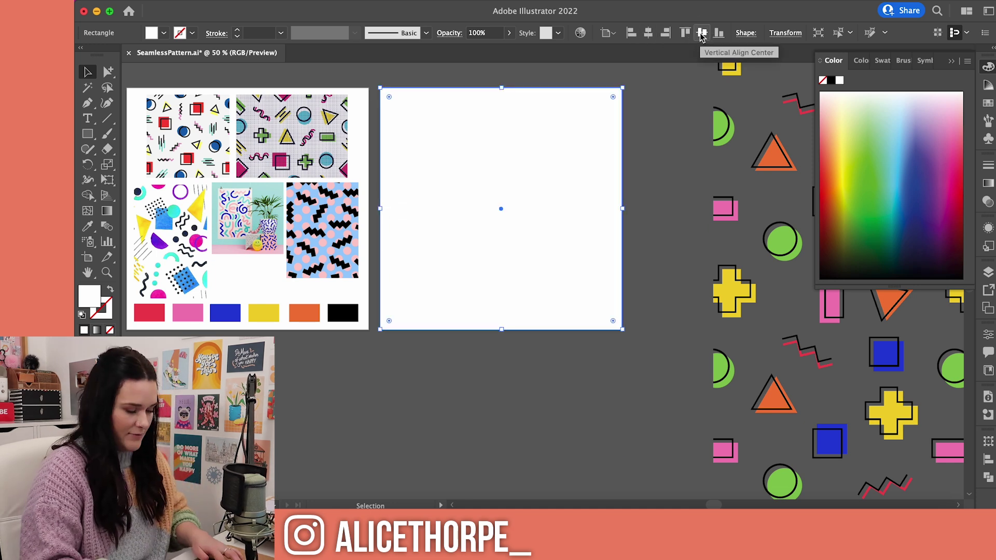
key("super+shift+bracketleft")
left_click(596, 384)
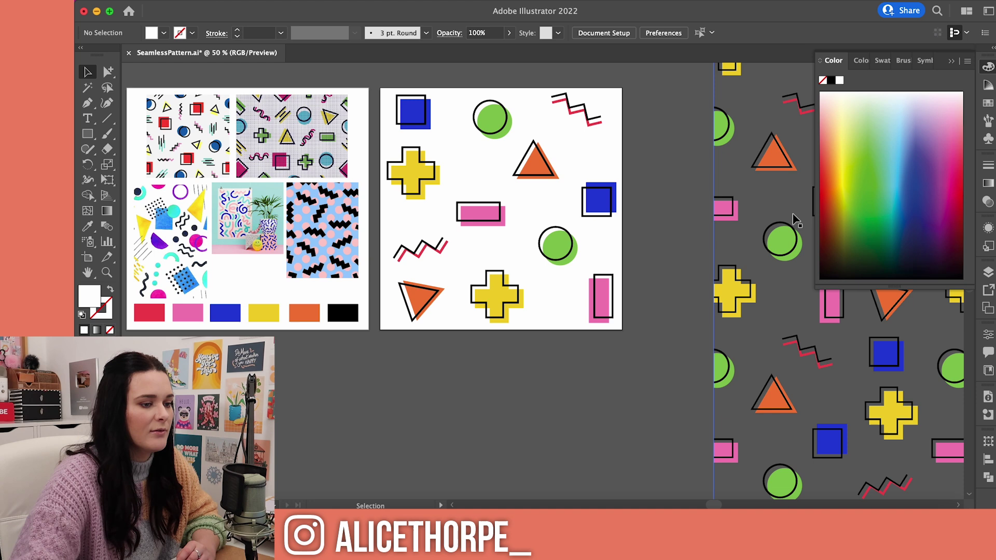
left_click(755, 169)
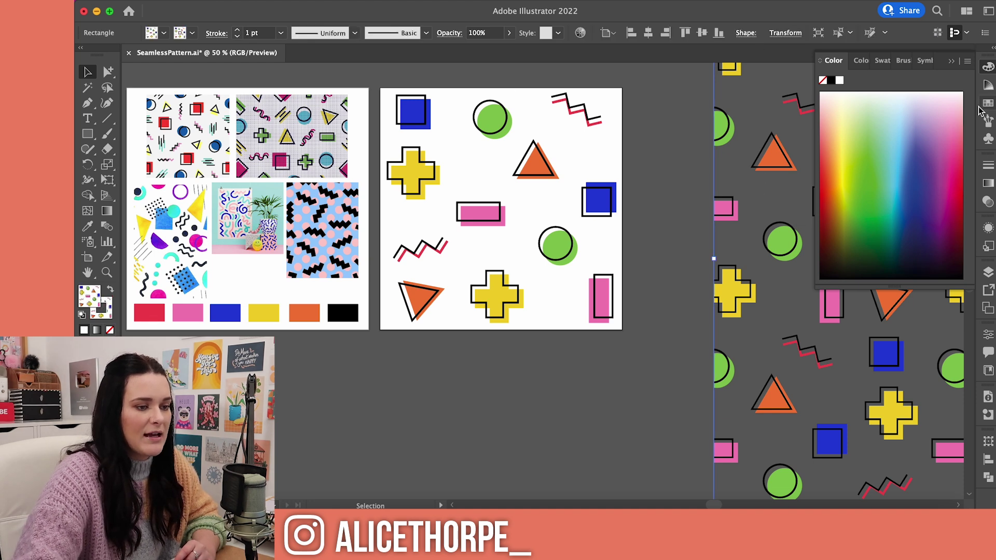
left_click(986, 104)
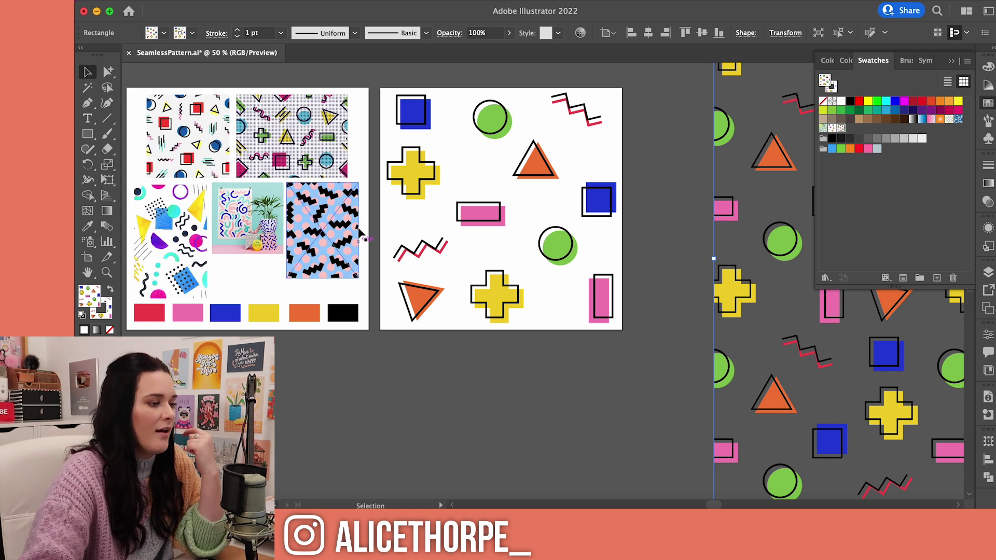
Step: Add the artboard's tile artwork as New Pattern Swatch 3 and fill the large rectangle with it
left_click_drag(382, 87, 685, 367)
left_click_drag(599, 197, 881, 130)
left_click(737, 264)
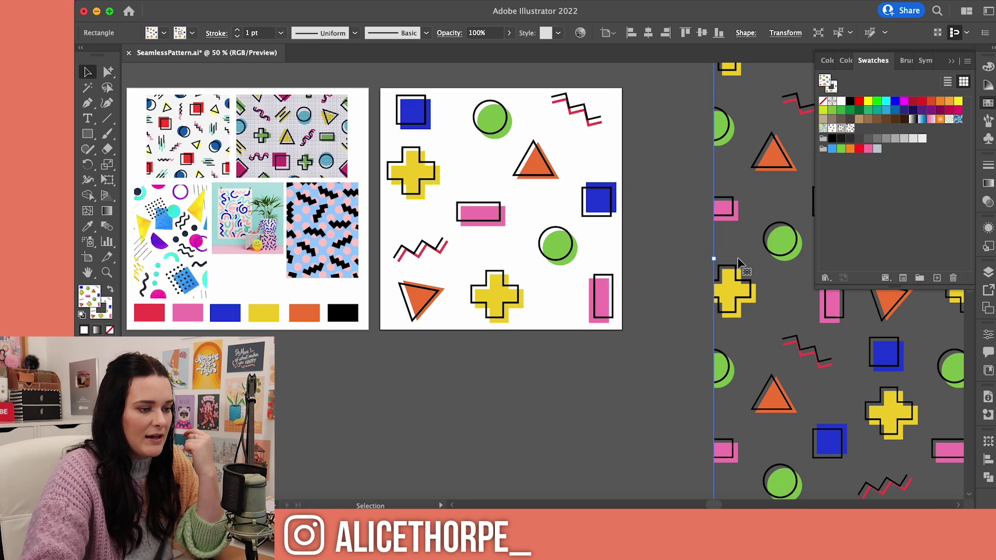
key("super+minus")
key("super+minus")
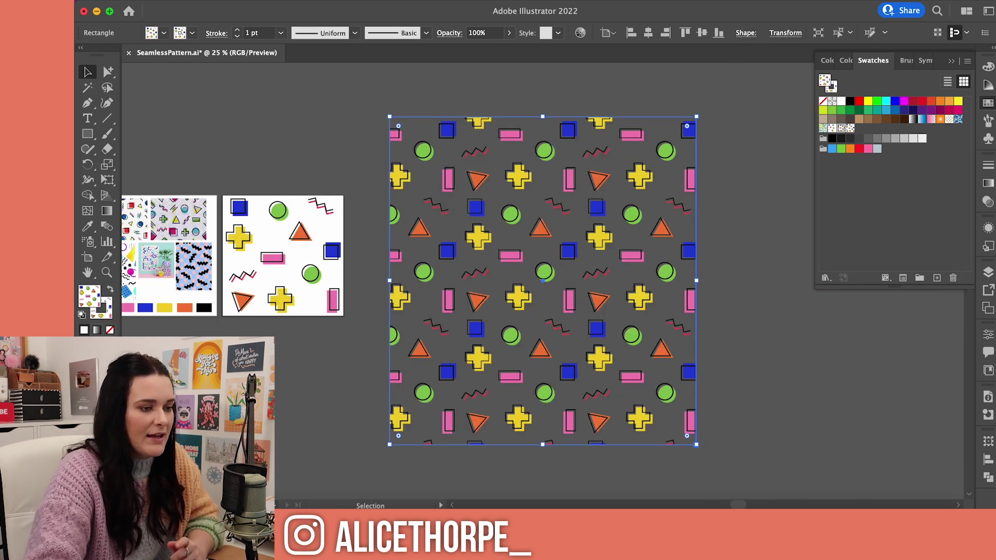
left_click(850, 128)
left_click(810, 360)
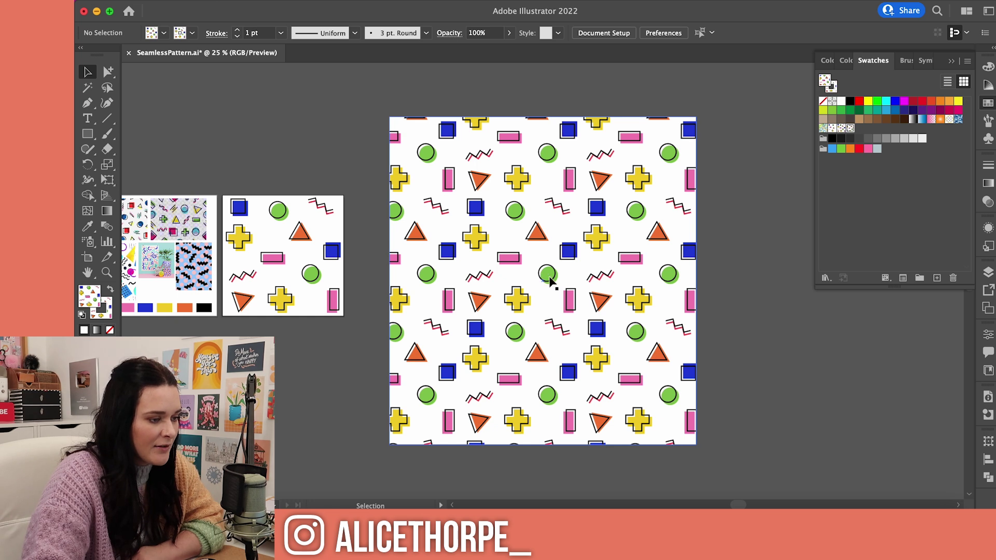
Step: In New Pattern Swatch 3's editor, nudge the green circle left and click Done
double_click(850, 128)
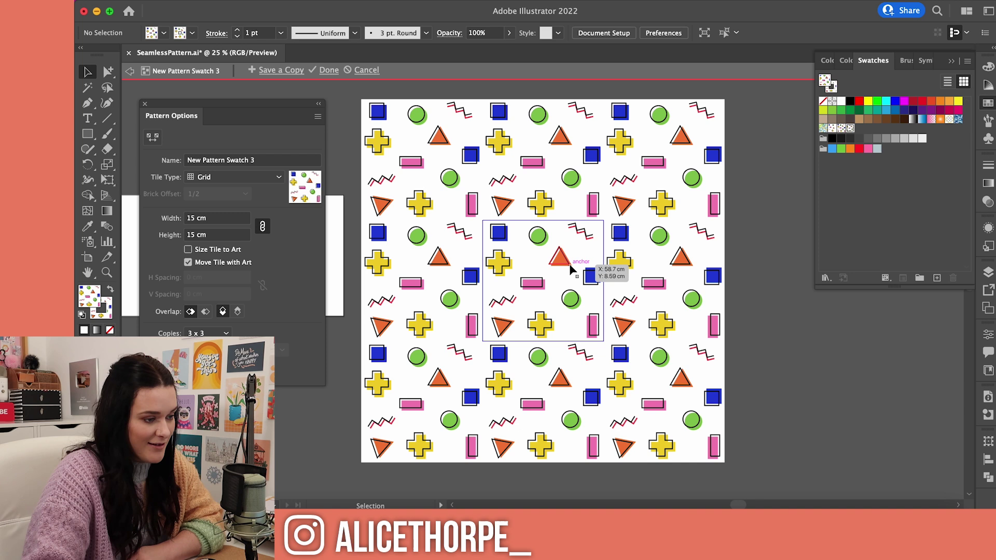
left_click(571, 298)
key("Left")
key("Left")
key("Left")
key("Left")
key("Left")
key("Left")
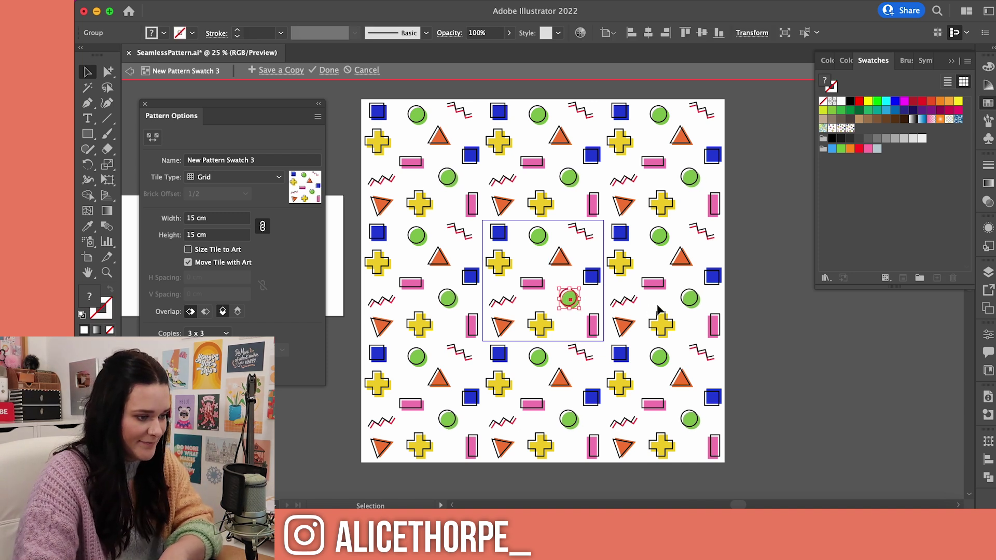
key("super+shift+a")
left_click(328, 70)
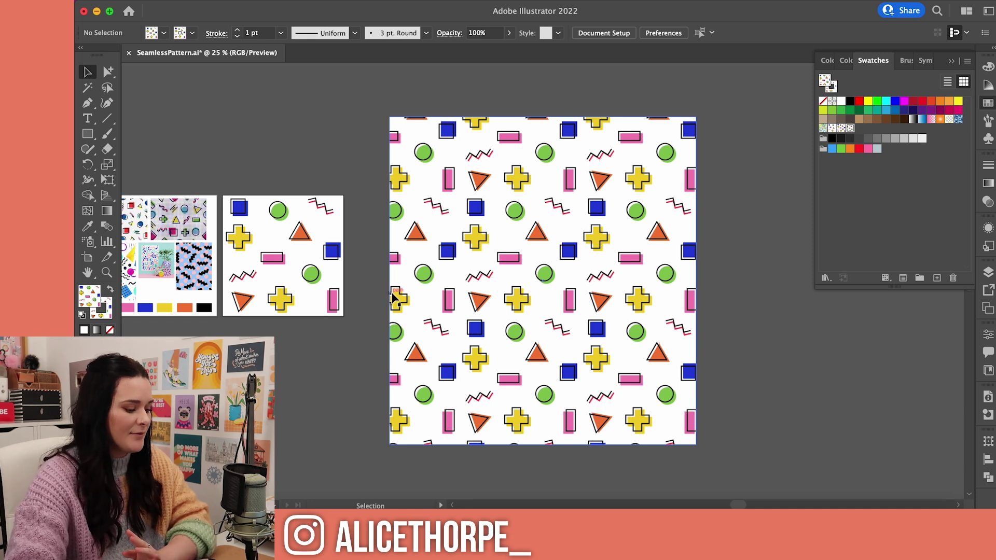
left_click(237, 236)
key("super+equal")
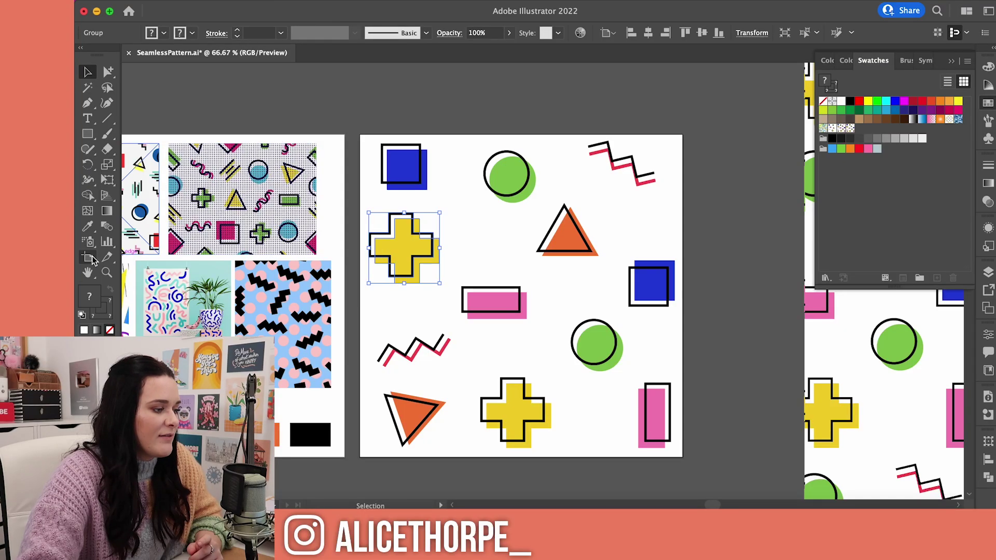
Step: Shift Artboard 2 right and drag the cross and triangle over its left edge, adjusting zigzag and square
left_click(88, 257)
left_click_drag(519, 222, 560, 222)
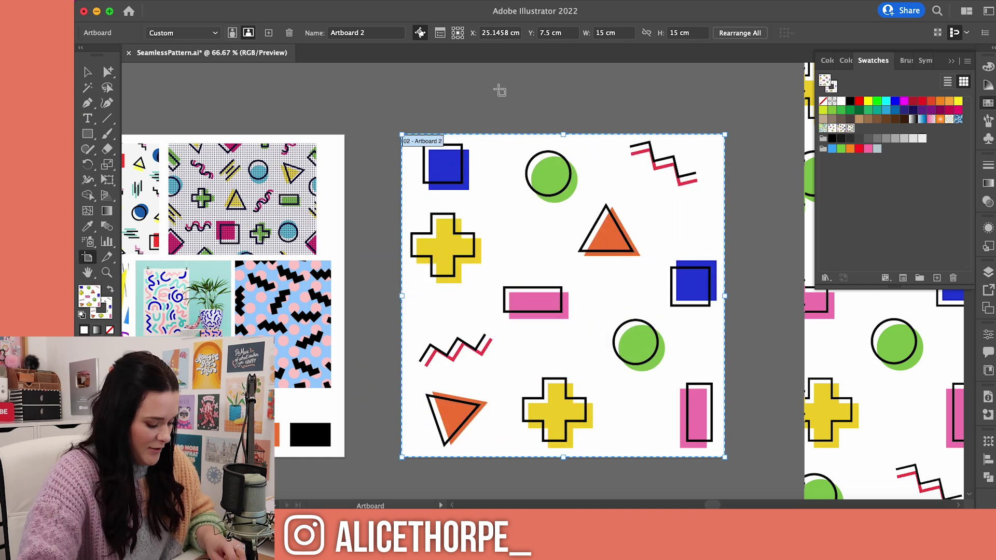
key("v")
left_click_drag(445, 261, 415, 258)
left_click_drag(461, 417, 417, 416)
left_click_drag(494, 347, 491, 334)
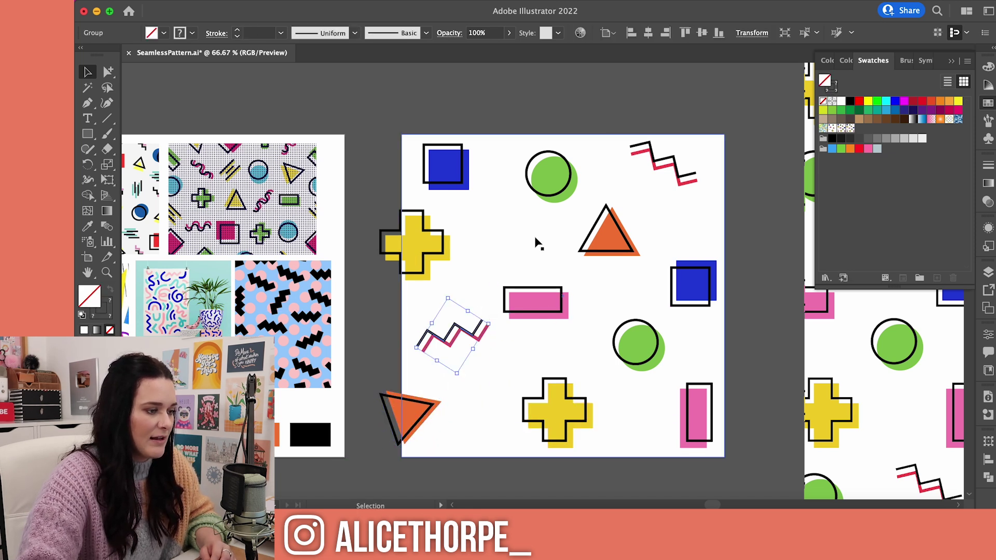
left_click_drag(446, 172, 463, 168)
left_click_drag(442, 249, 441, 264)
left_click_drag(452, 332, 455, 348)
Step: Remove the right-edge blue square and pink rectangle, then select the left-edge cross and triangle
left_click(496, 256)
scroll(359, 219, "right", 1)
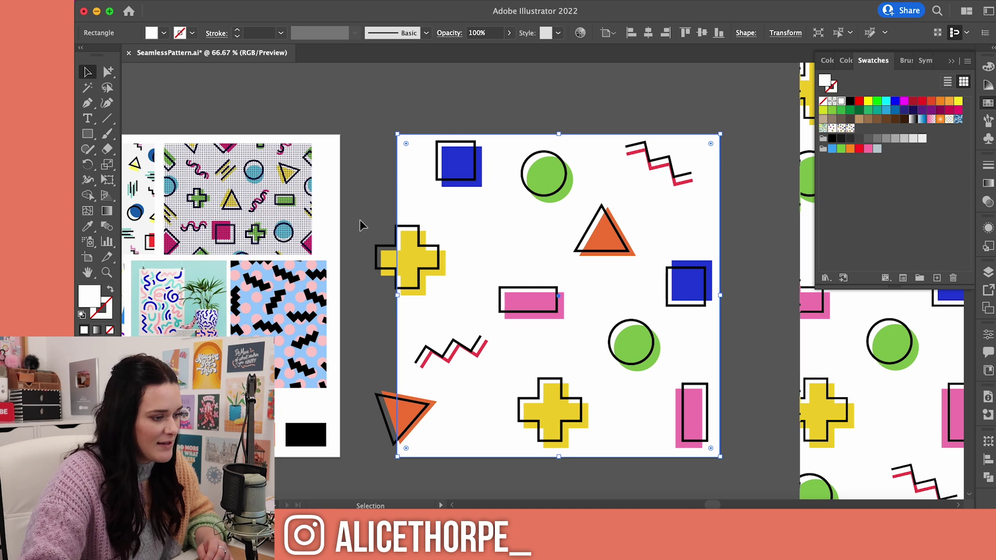
left_click_drag(362, 227, 397, 464)
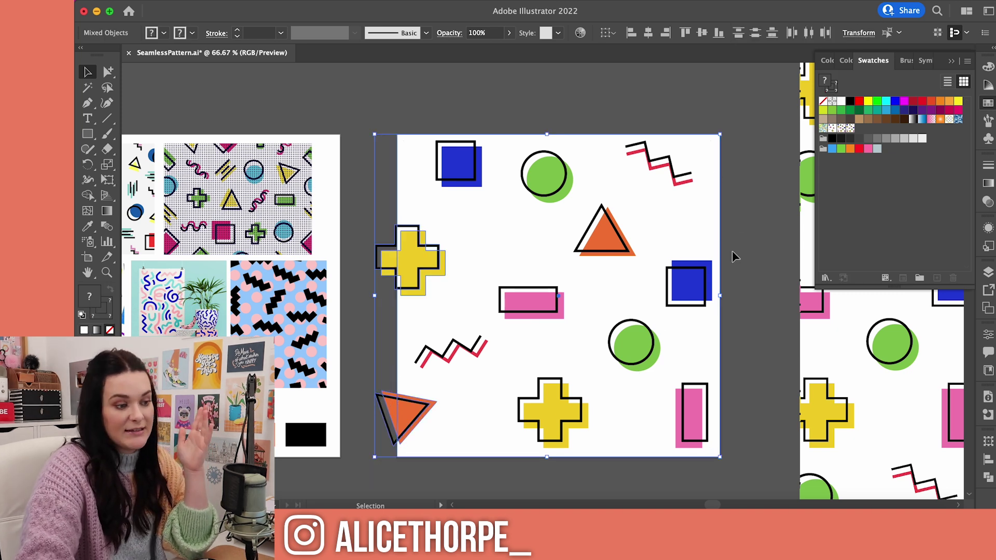
left_click(745, 333)
key("ctrl+z")
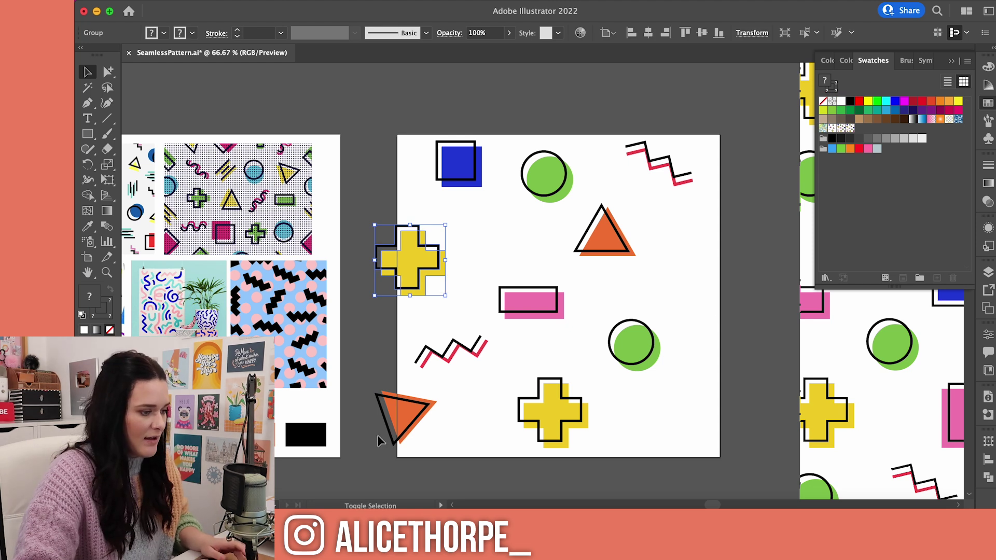
left_click(410, 391, "shift")
left_click(372, 365)
left_click(402, 418)
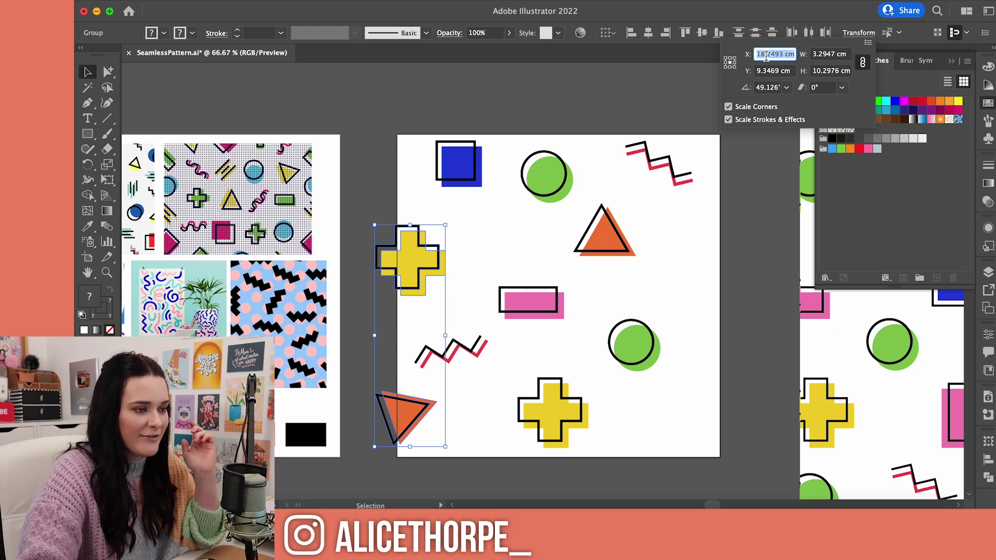
Step: Copy the left-edge cross and triangle 15 cm right onto the tile's right edge
left_click(793, 54)
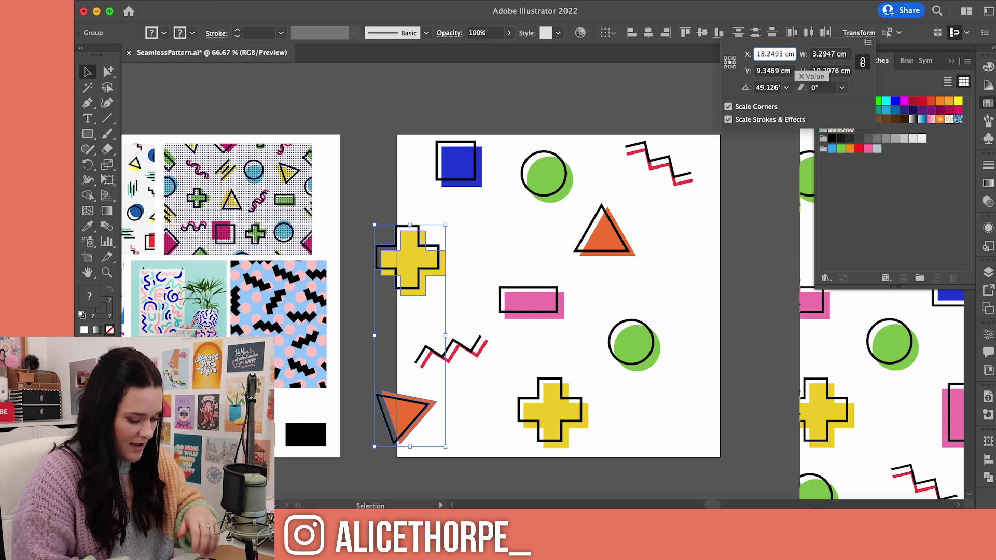
type("+")
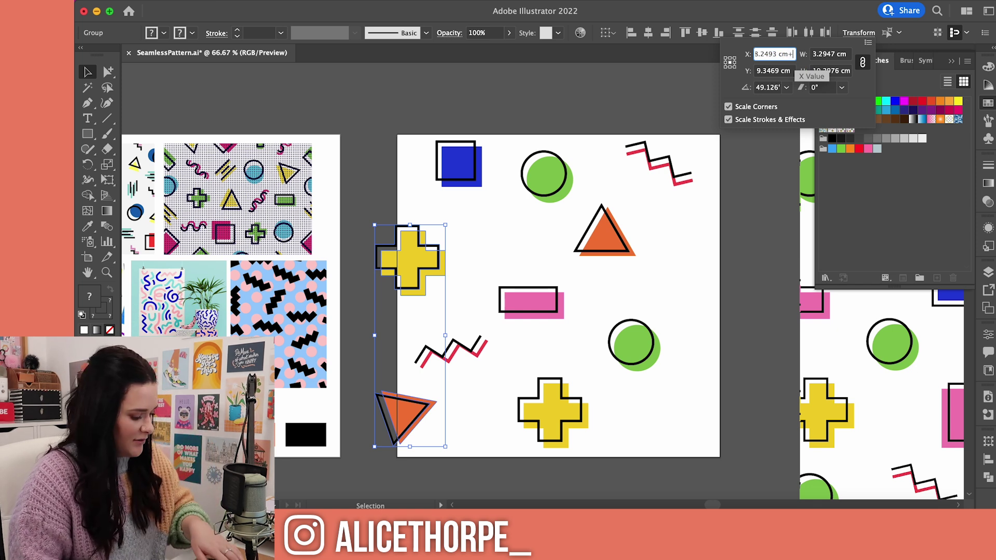
type("15")
key("Return")
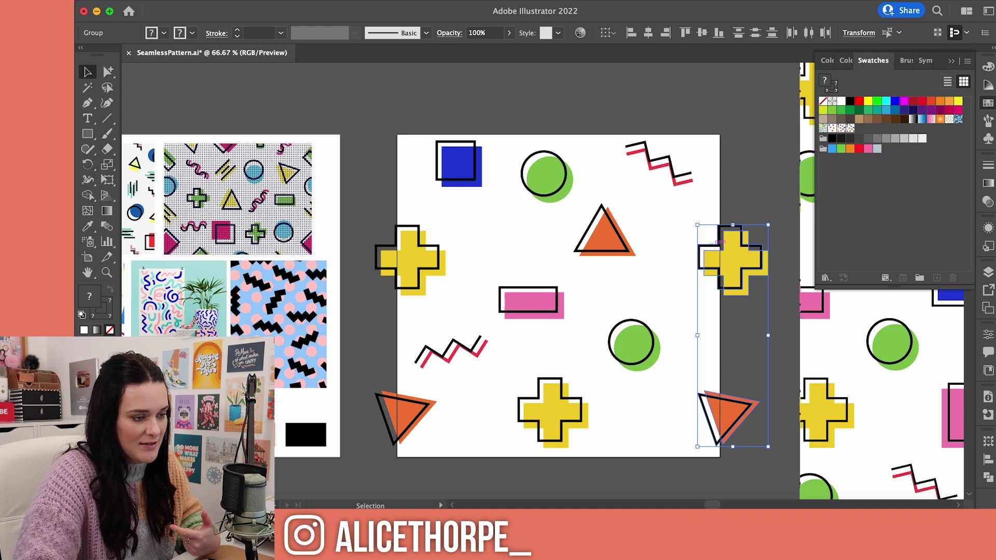
left_click(746, 184)
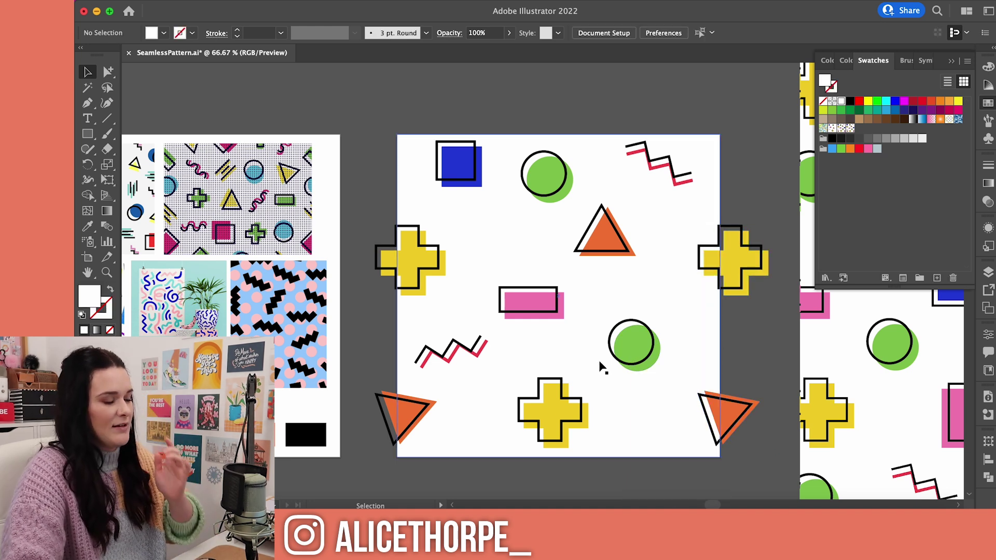
Step: Move the blue square and zigzag up over the top edge; nudge the green circle and yellow cross
left_click_drag(456, 160, 450, 137)
left_click_drag(544, 172, 541, 174)
left_click_drag(664, 151, 656, 132)
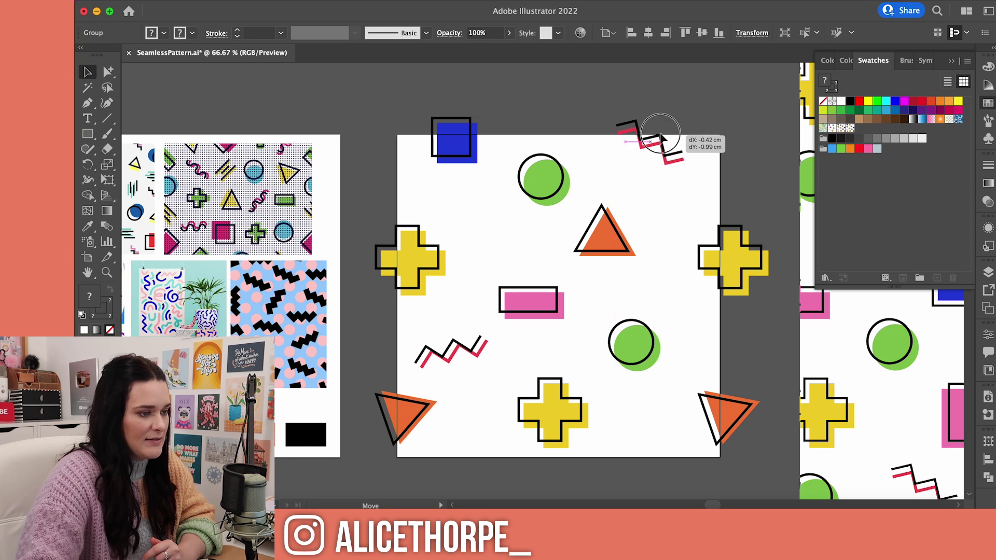
left_click(601, 353)
left_click_drag(575, 397, 572, 373)
Step: Shift the top blue square and zigzag by -1 in Y, then copy them +15 cm down
left_click_drag(410, 84, 684, 130)
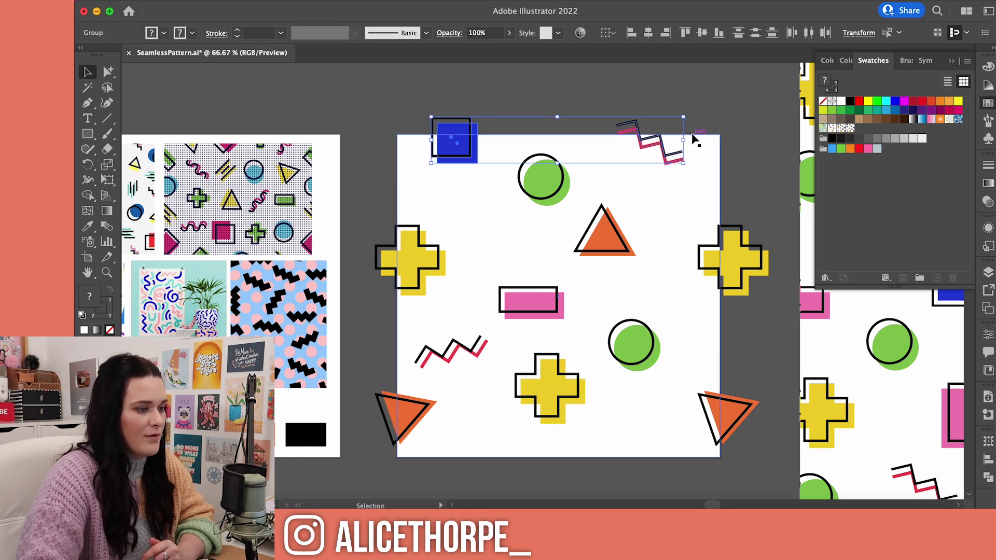
left_click(859, 33)
left_click(768, 71)
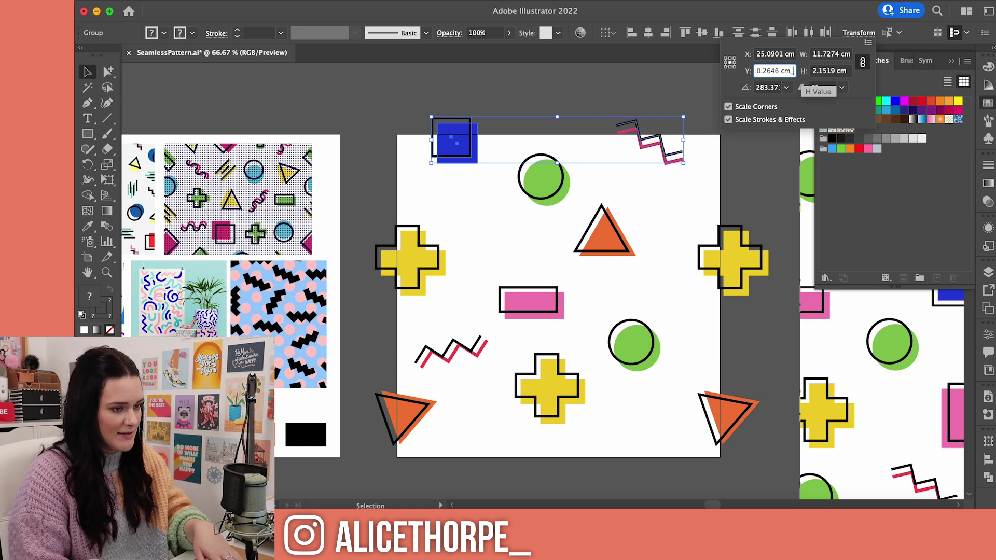
type("-15")
key("Return")
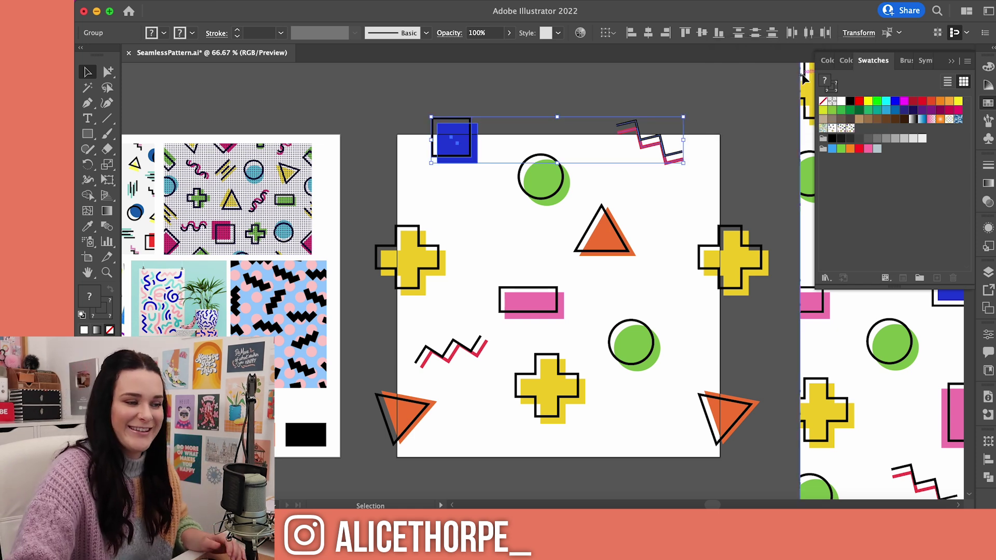
left_click(851, 40)
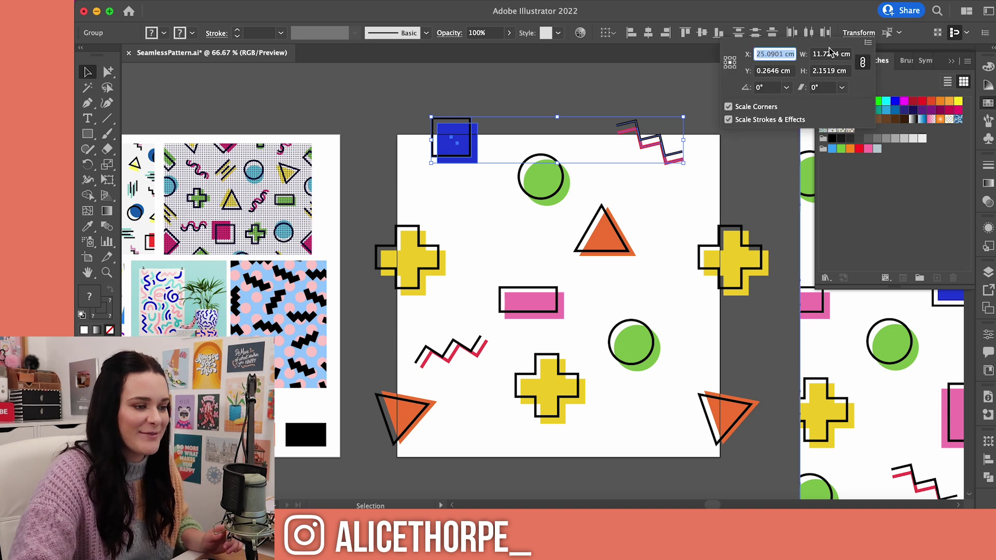
left_click(793, 72)
type("+15")
key("Return")
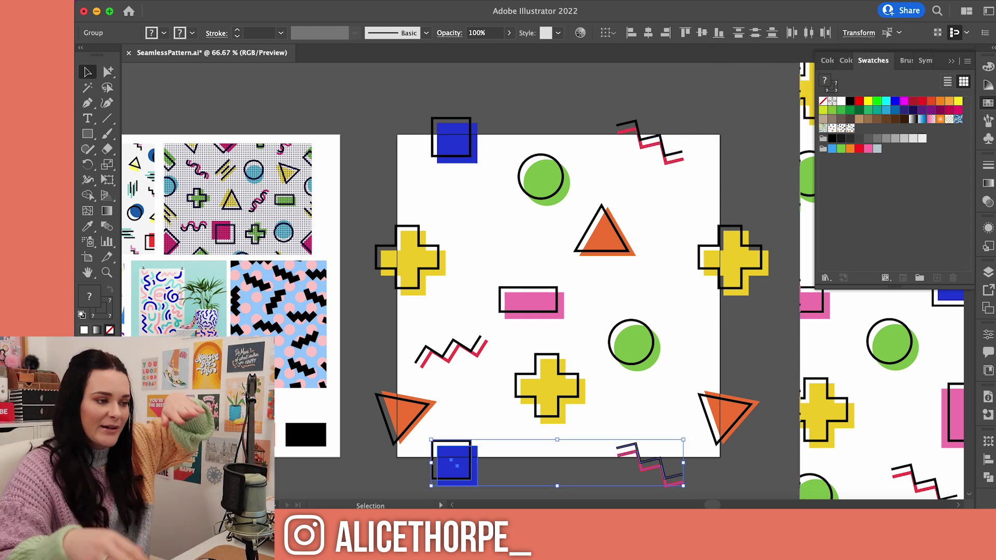
Step: Nudge the bottom blue square one step to the right
left_click(753, 136)
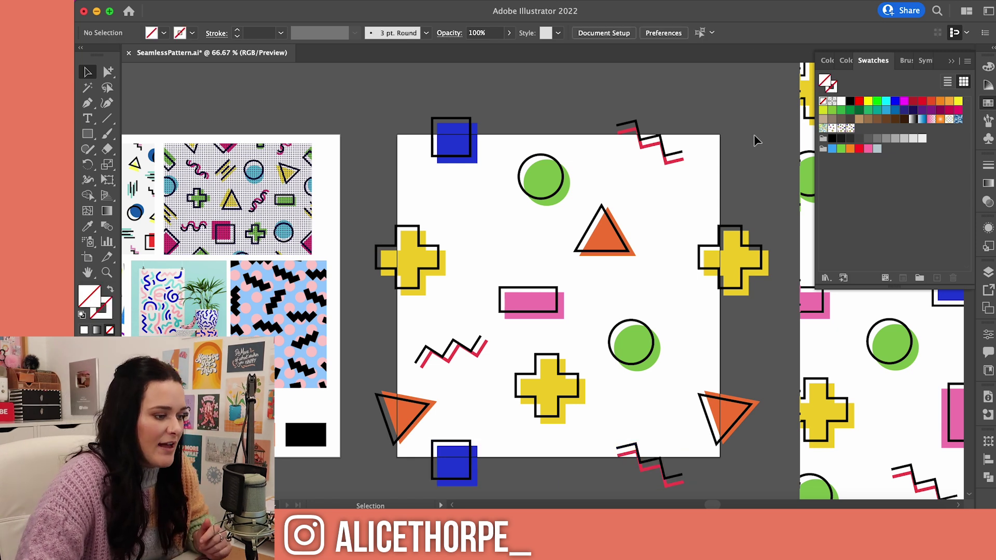
scroll(681, 344, "down", 2)
scroll(681, 386, "down", 1)
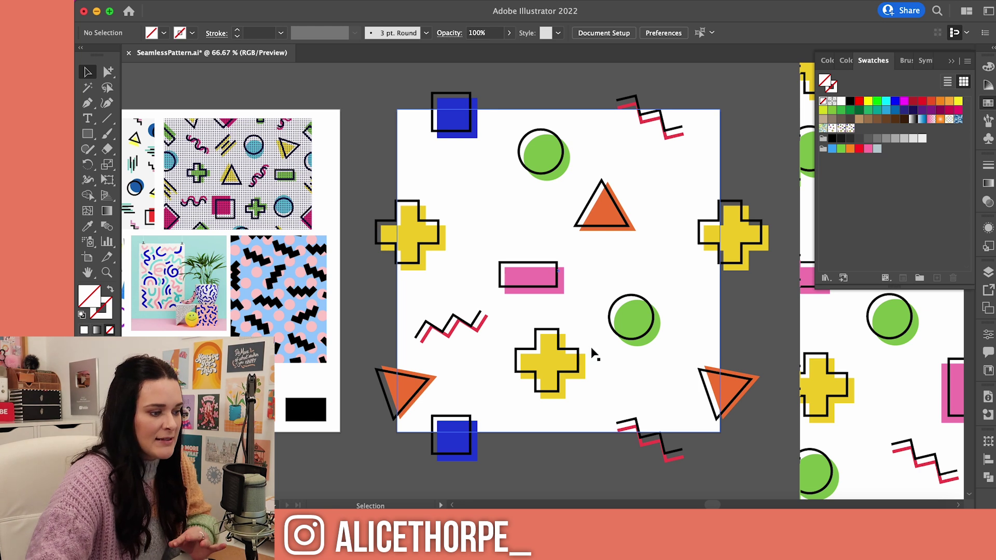
left_click(459, 446)
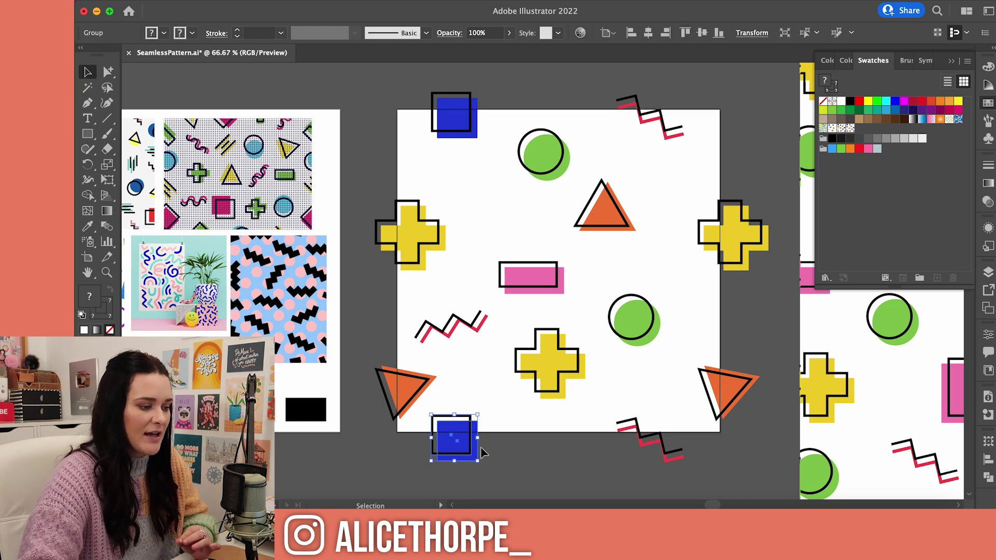
key("Right")
key("Right")
key("Right")
key("Right")
key("Right")
key("Right")
key("Right")
key("Right")
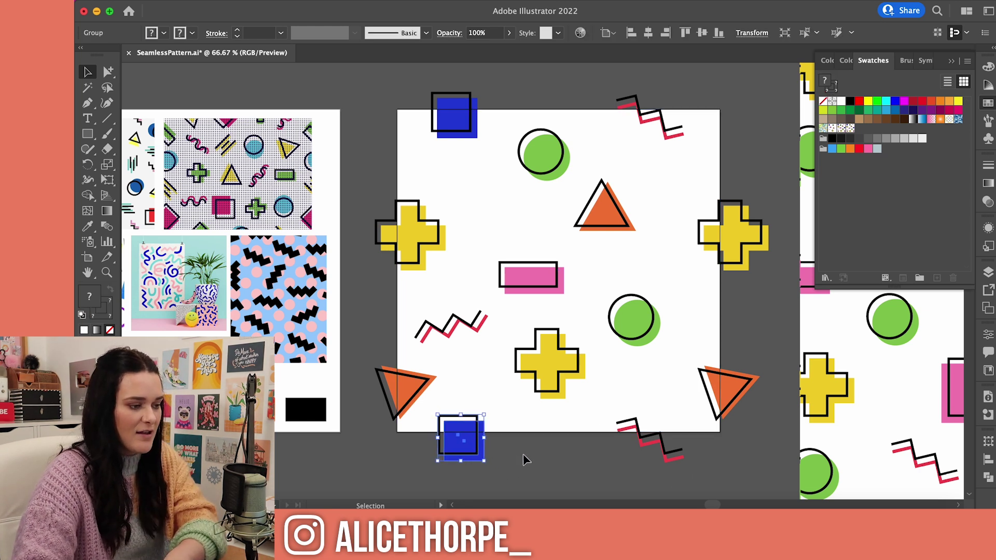
left_click(522, 453)
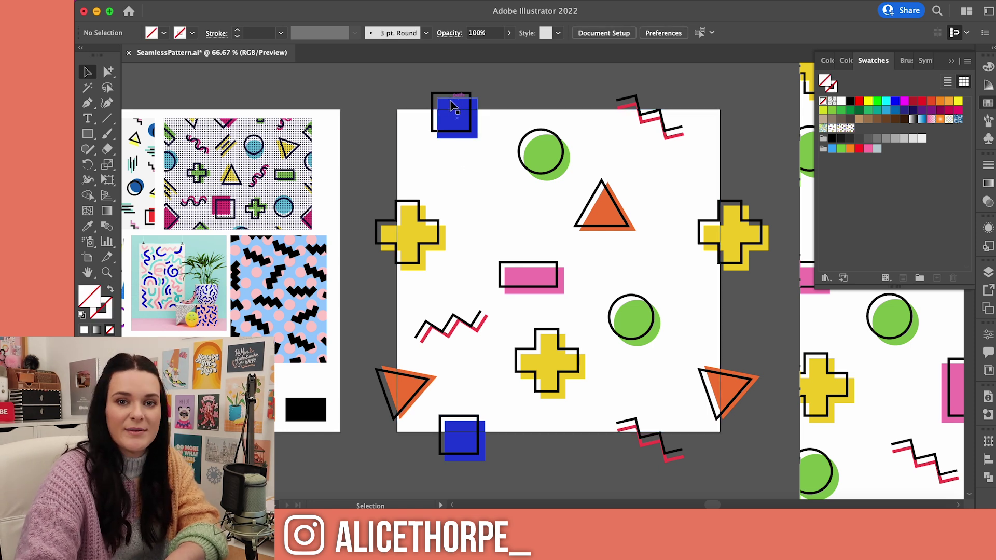
Step: Nudge the top and bottom blue squares together two steps further right
left_click(429, 162)
left_click(507, 466)
left_click(476, 454)
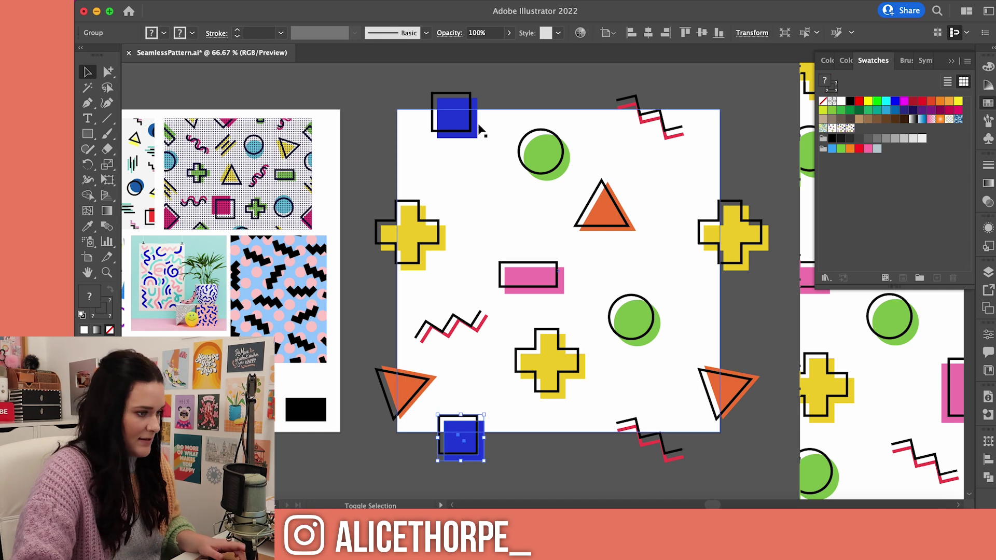
left_click(459, 113, "shift")
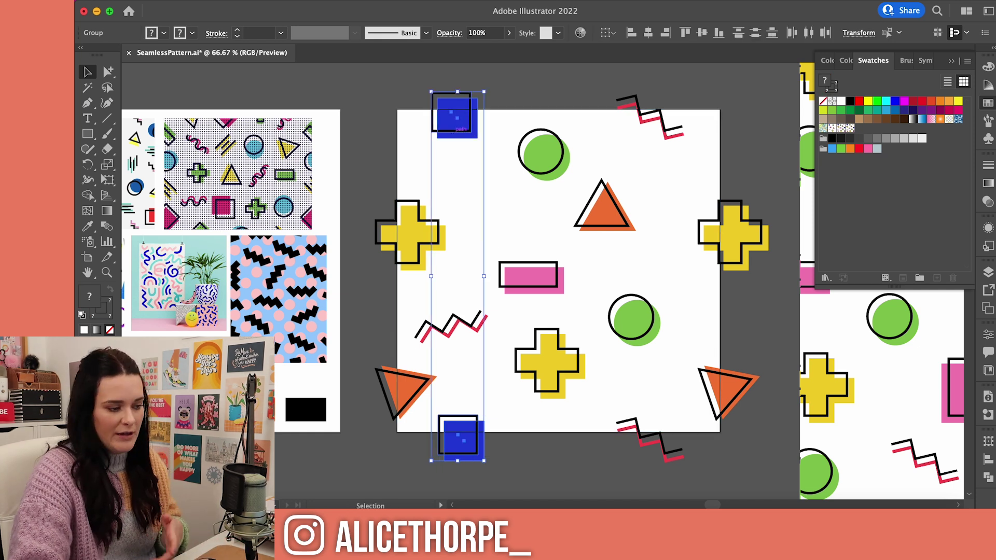
key("Right")
key("Right")
key("Right")
key("Right")
key("Right")
key("Right")
key("Right")
key("Right")
key("Right")
key("Right")
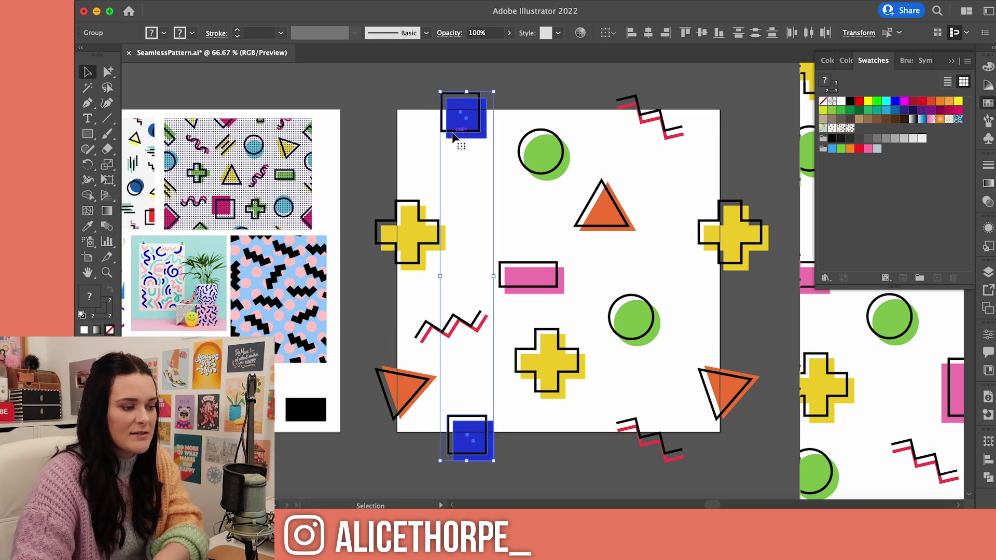
key("Right")
key("Right")
key("Right")
key("Right")
key("Right")
key("Right")
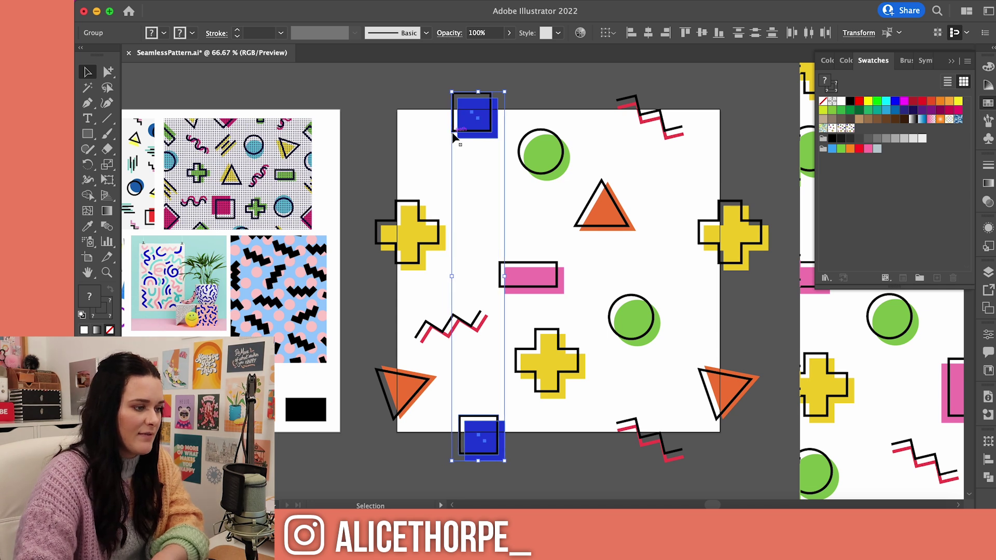
left_click_drag(454, 138, 454, 137)
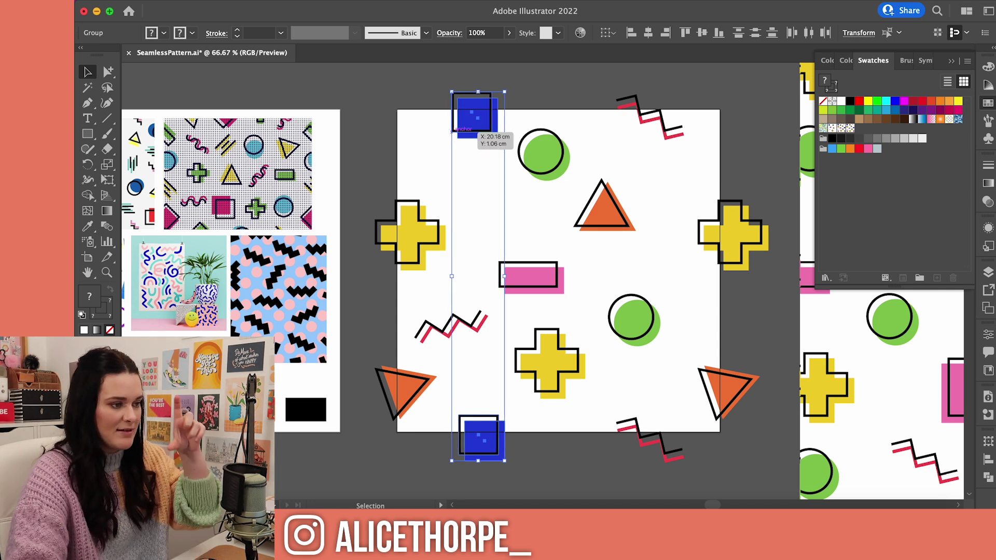
left_click_drag(454, 138, 454, 137)
Step: Move the green circle down and left and the orange triangle up and right
left_click(382, 100)
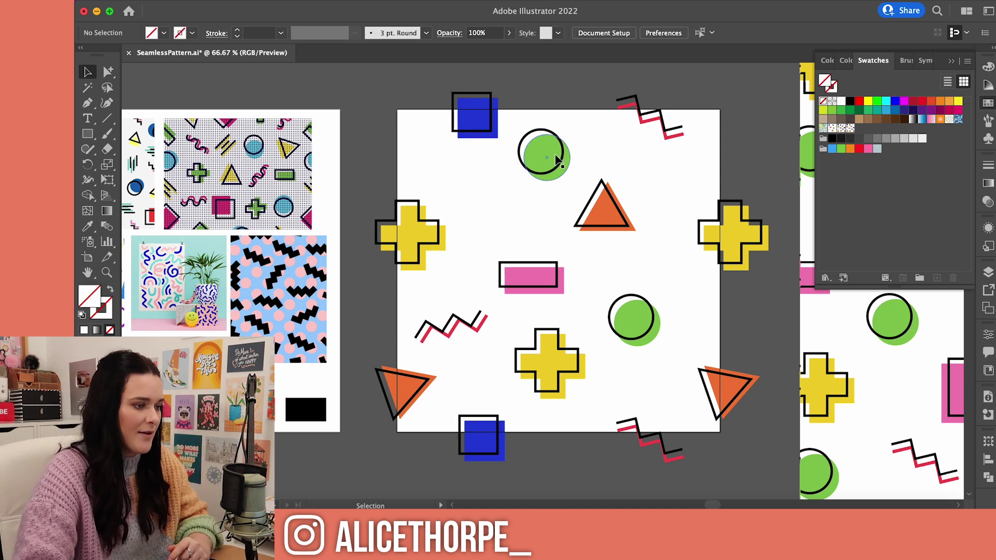
left_click_drag(560, 158, 534, 195)
left_click_drag(614, 214, 629, 196)
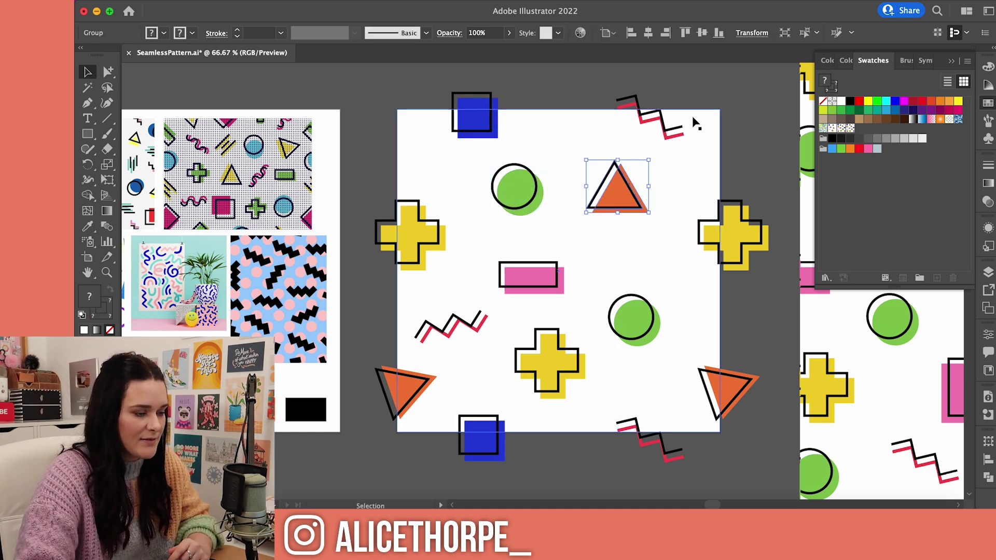
key("super")
Step: Shift the green circle and pink rectangle slightly up and to the right
key("super+minus")
key("super+minus")
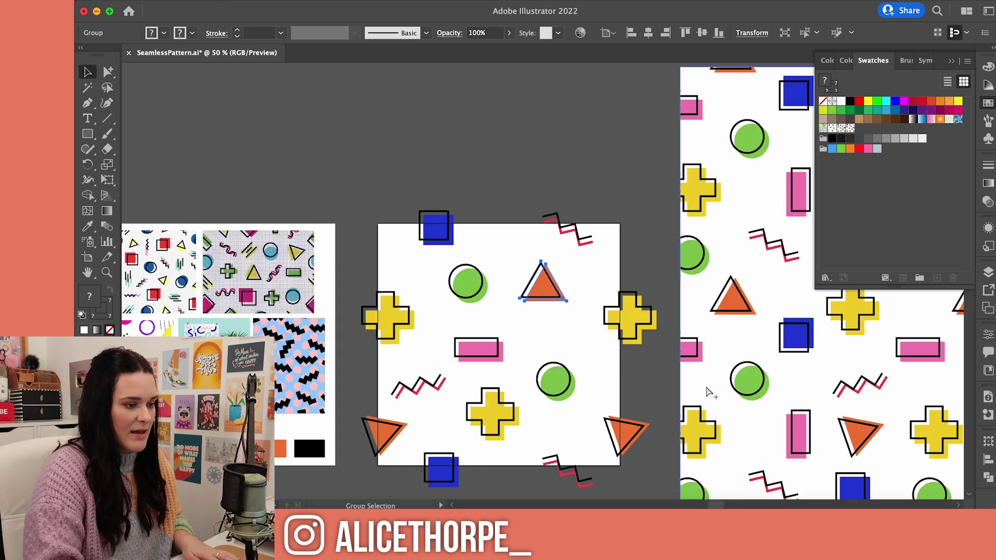
scroll(713, 394, "down", 1)
left_click_drag(551, 331, 557, 327)
left_click_drag(501, 311, 536, 279)
Step: Add all the tile shapes as a new pattern swatch and duplicate the pattern square rightward
left_click_drag(423, 202, 580, 338)
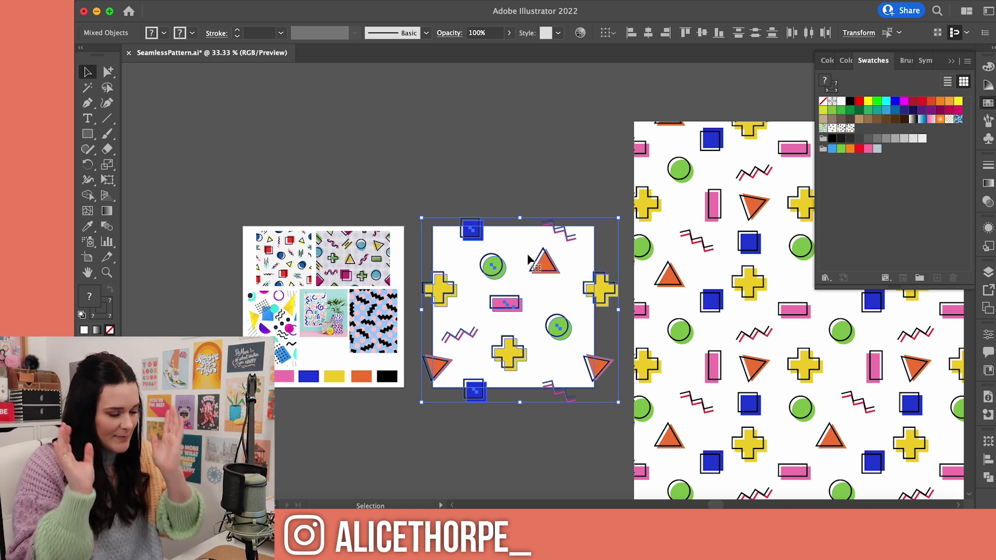
left_click_drag(528, 259, 912, 173)
left_click_drag(863, 136, 862, 136)
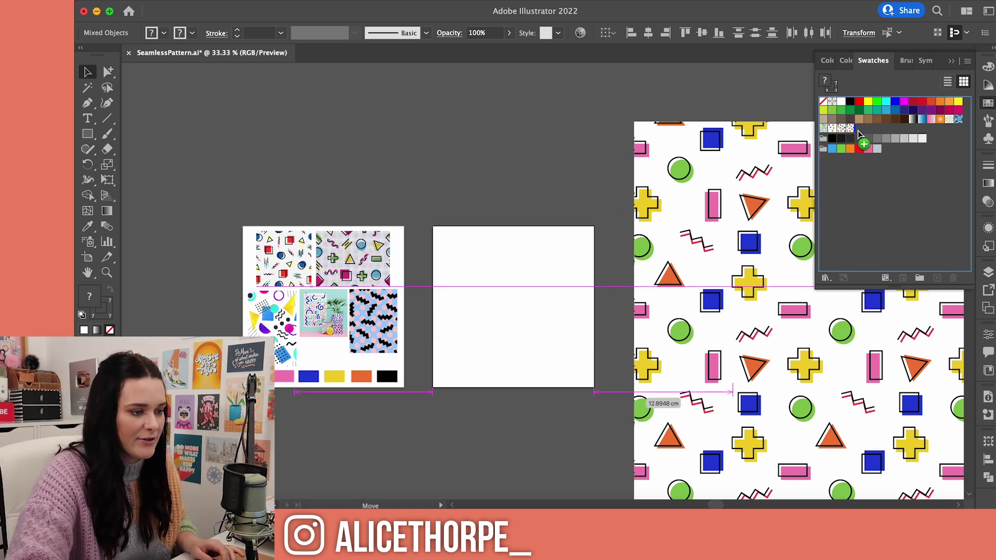
key("super+minus")
left_click_drag(412, 264, 634, 265)
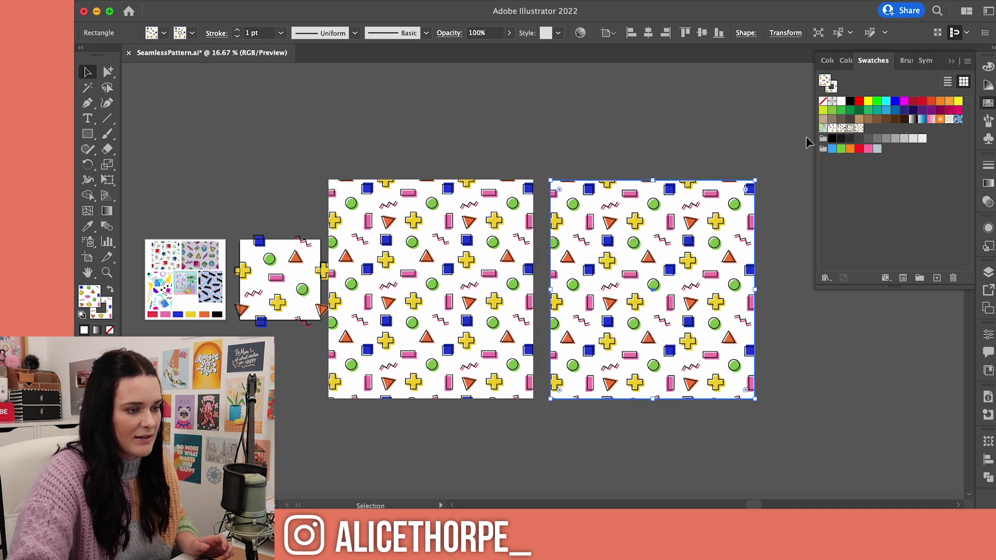
Step: Apply the newest pattern swatch to the copied square, revealing grey gaps between tiles
left_click(861, 129)
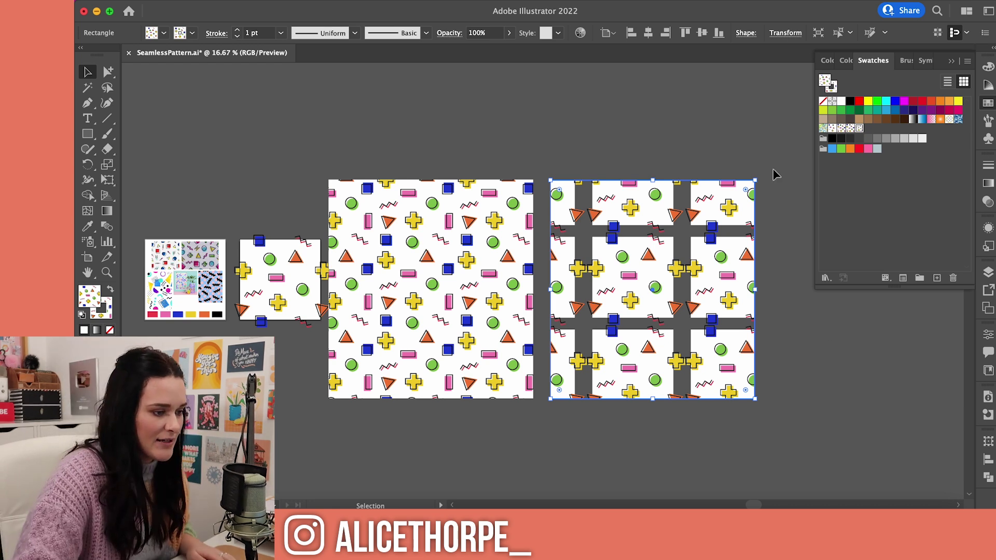
left_click(245, 216)
left_click(265, 259)
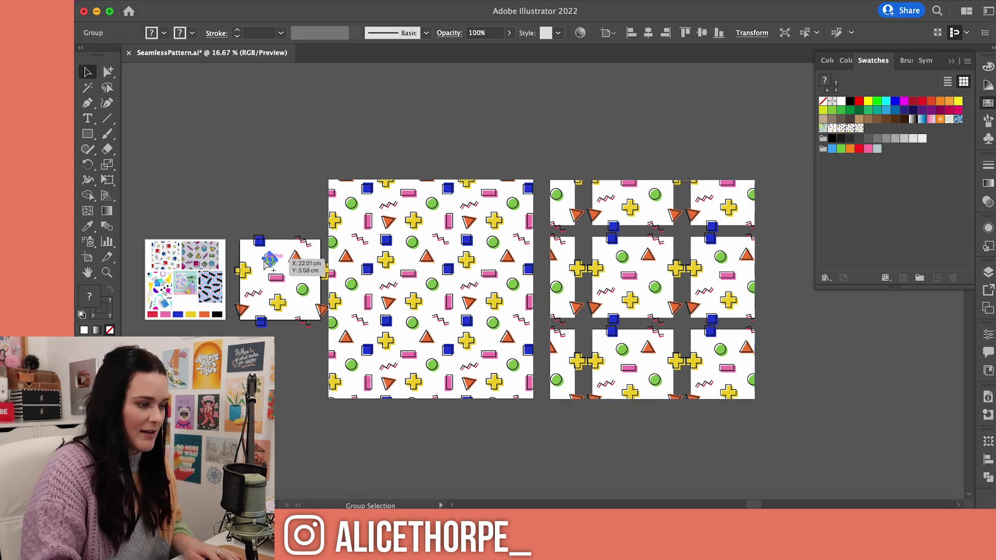
key("super+equal")
key("super+equal")
key("super+equal")
key("super+equal")
Step: Move the background rectangle and align it to the artboard's right and top edges
scroll(517, 195, "down", 4)
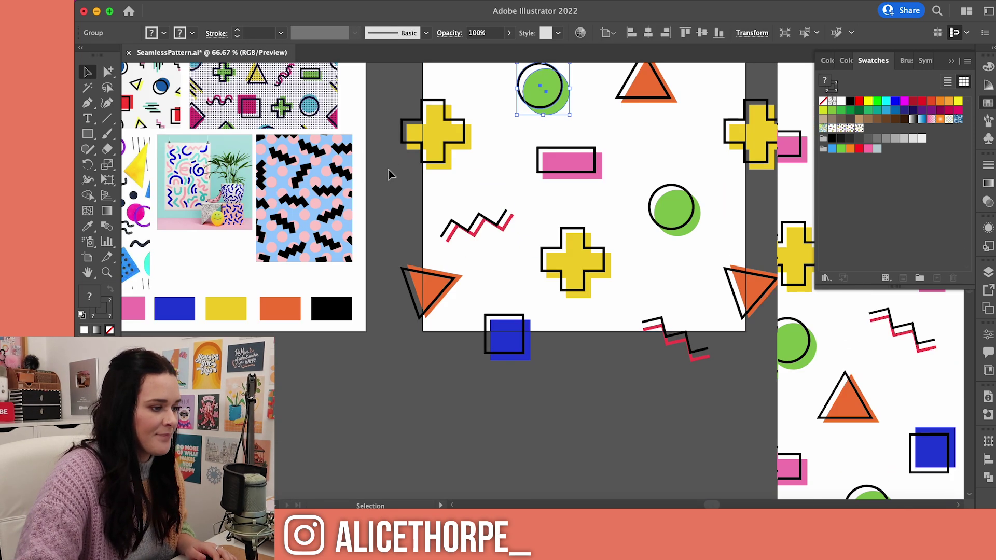
scroll(394, 192, "up", 2)
left_click(407, 110)
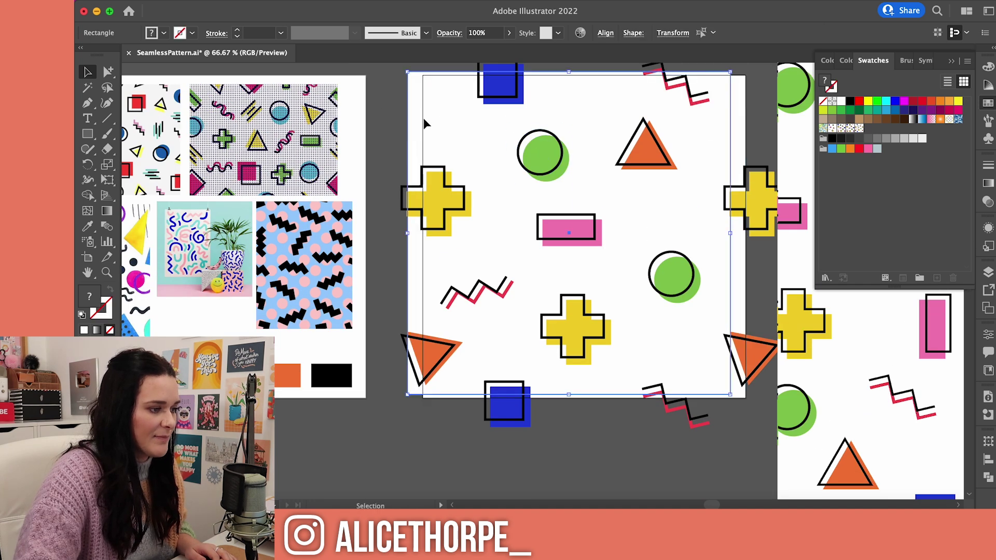
scroll(387, 119, "up", 2)
left_click_drag(415, 110, 396, 123)
left_click(665, 33)
left_click(685, 33)
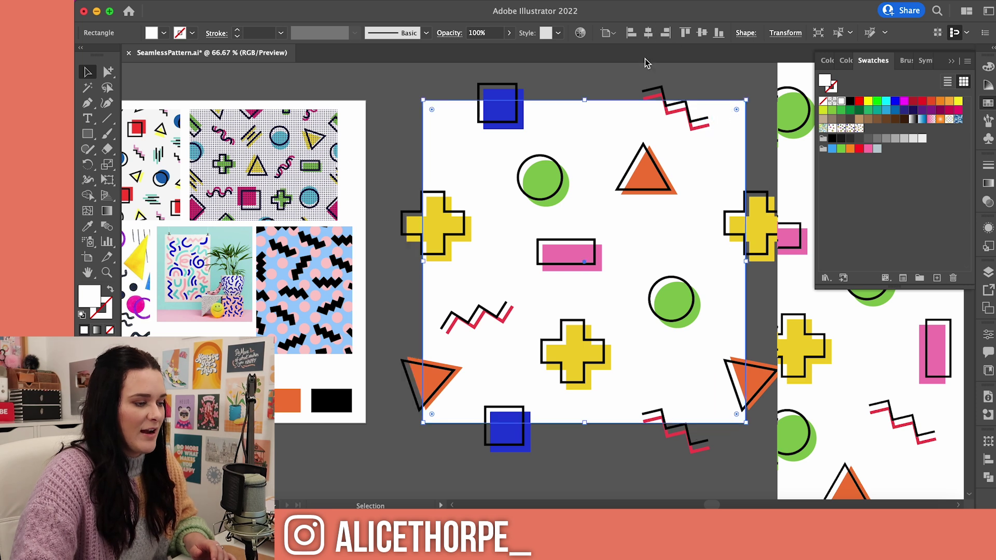
Step: Bring the white background rectangle to the front and set its fill to None
key("a")
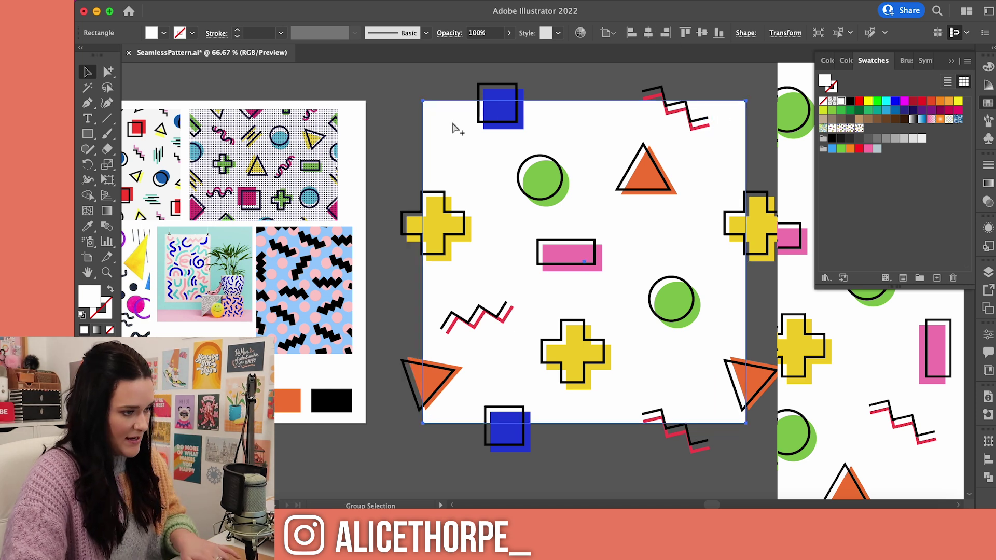
key("v")
key("super+shift+bracketright")
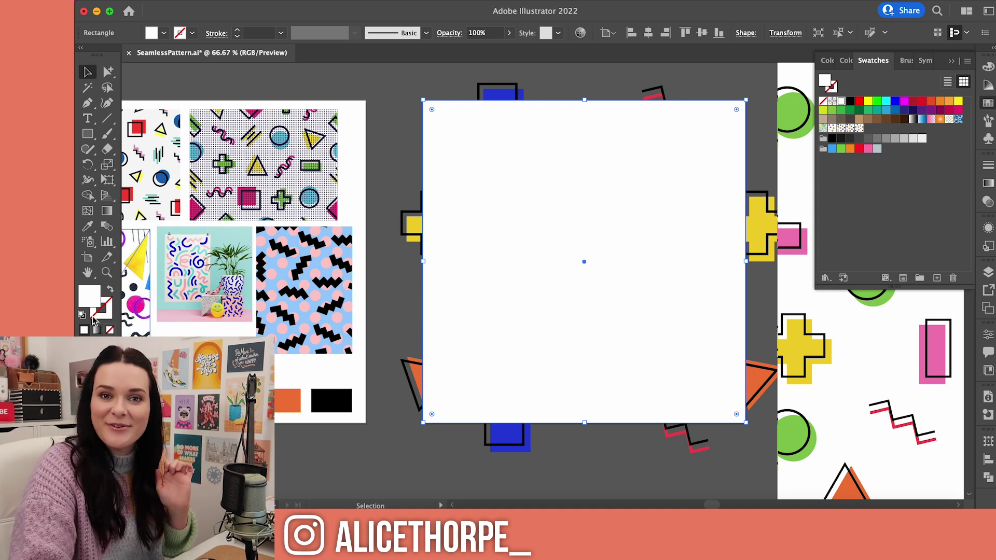
left_click(109, 330)
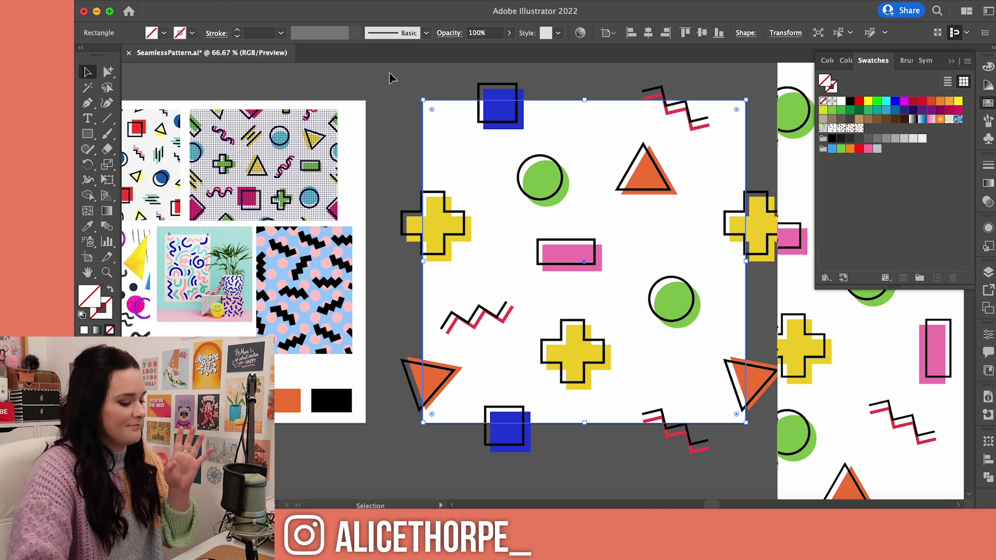
Step: Drag all the tile shapes, including the unfilled square, into Swatches as a new pattern
left_click_drag(393, 76, 741, 426)
left_click_drag(654, 309, 877, 131)
key("super+minus")
key("super+minus")
key("super+minus")
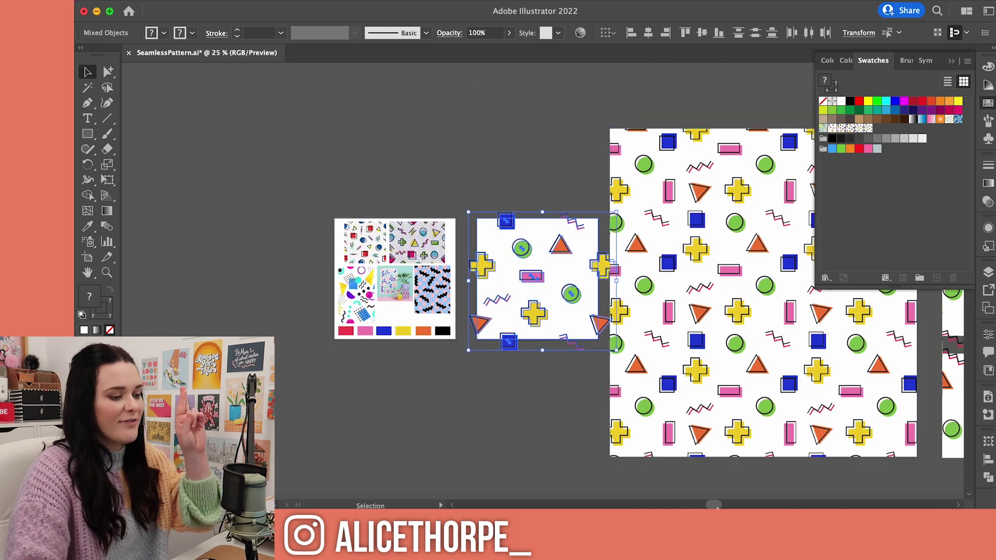
scroll(643, 291, "right", 10)
scroll(591, 293, "right", 5)
key("shift+super+a")
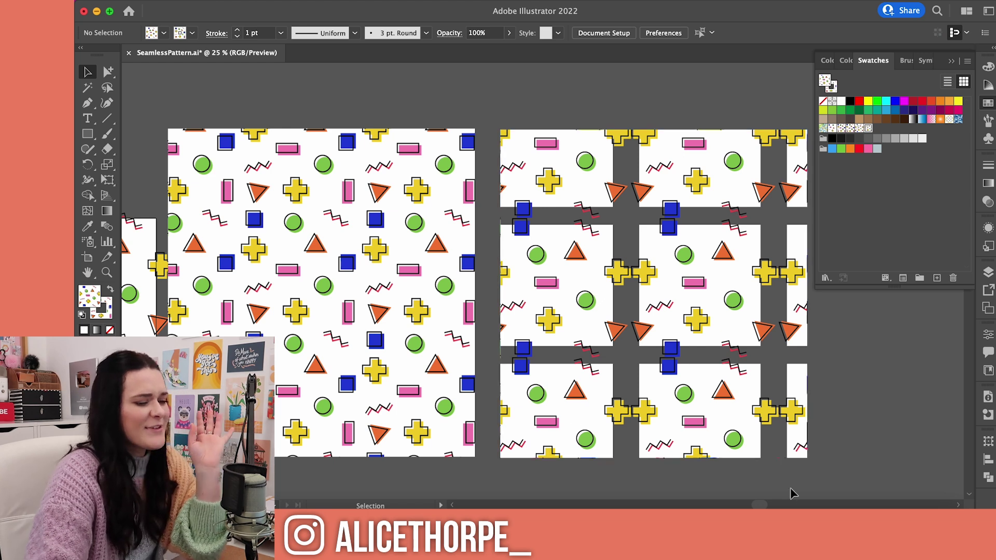
scroll(760, 507, "left", 8)
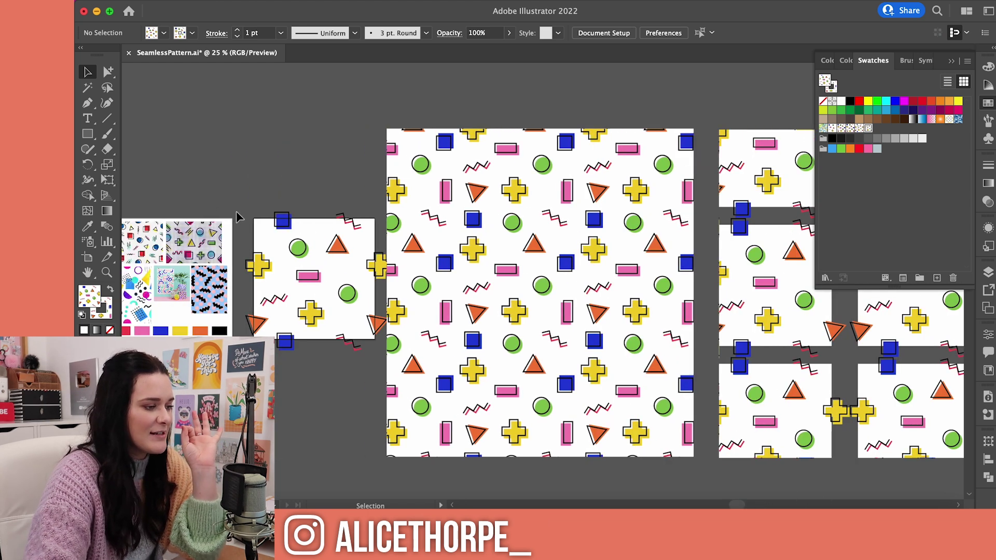
left_click(255, 229)
key("super+equal")
key("super+equal")
key("super+equal")
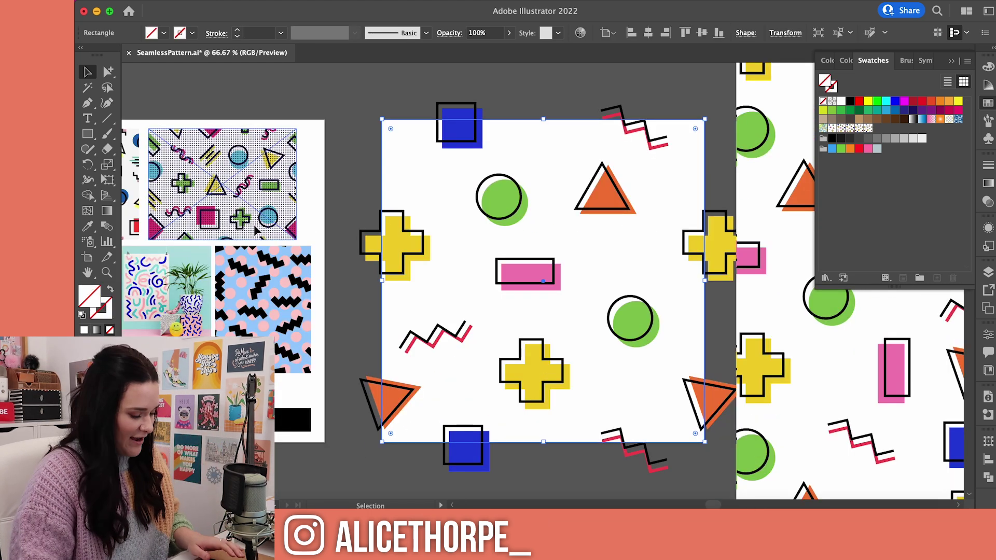
Step: Centre the empty square horizontally and vertically on the artboard
left_click_drag(377, 162, 342, 169)
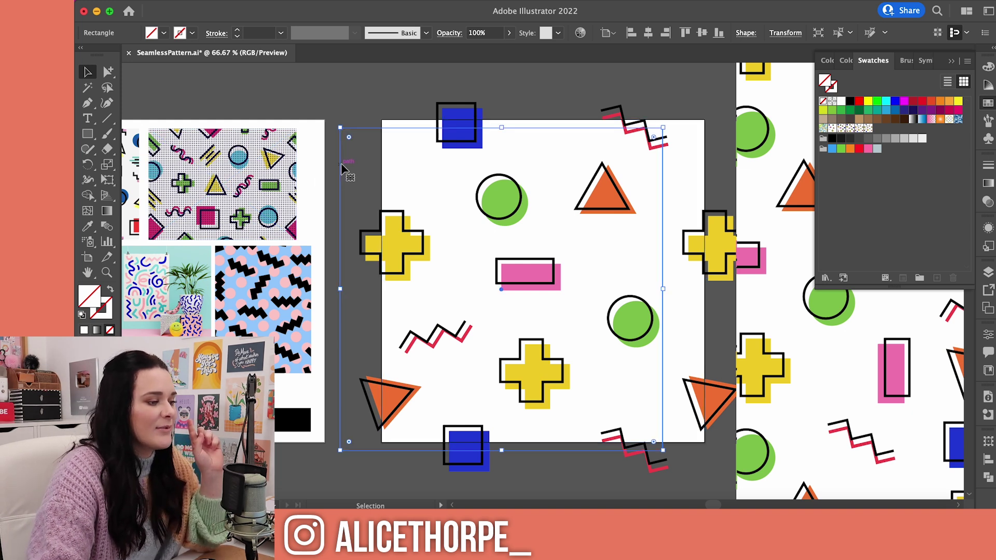
left_click(648, 33)
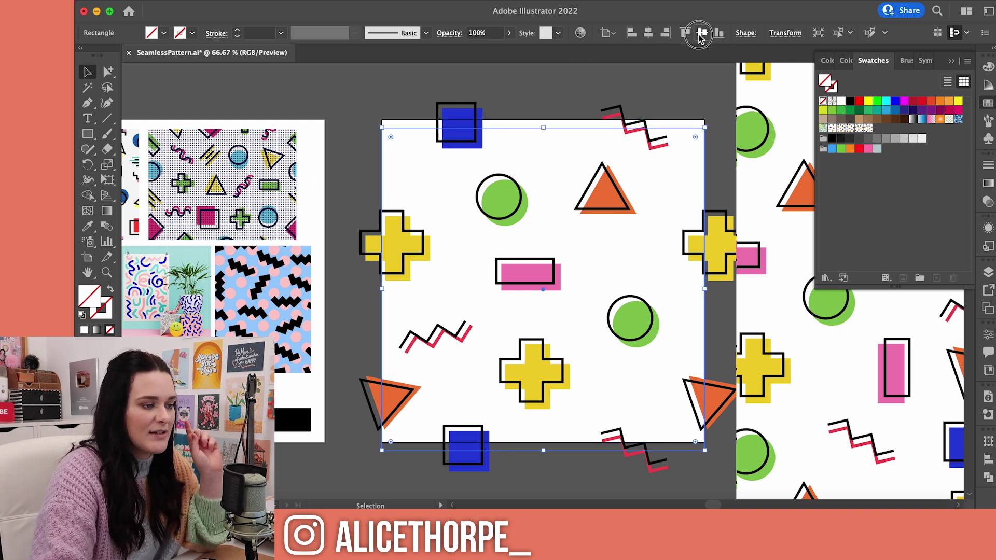
left_click(702, 33)
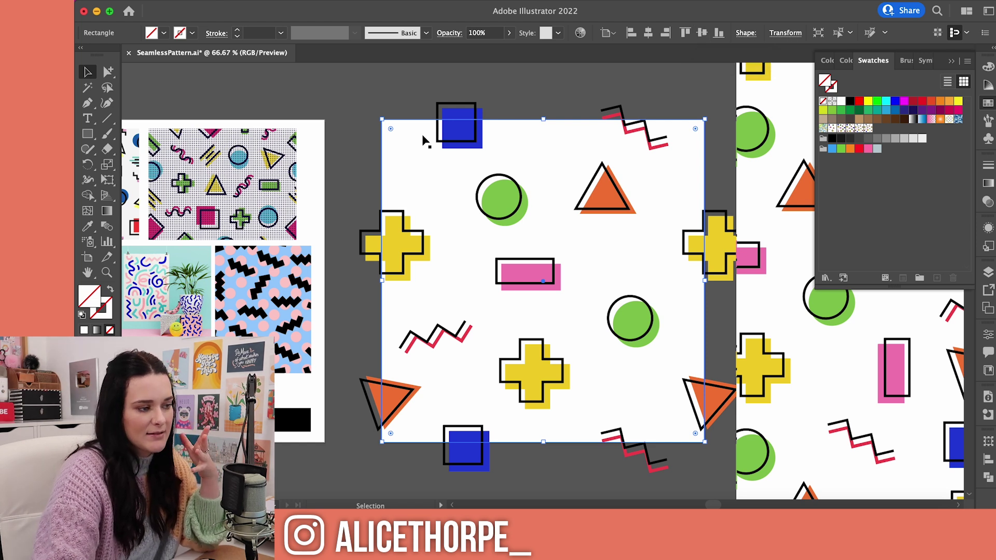
Step: Clip all shapes to the square with Cmd+7 and add the clipped tile as a pattern swatch
left_click_drag(359, 92, 713, 445)
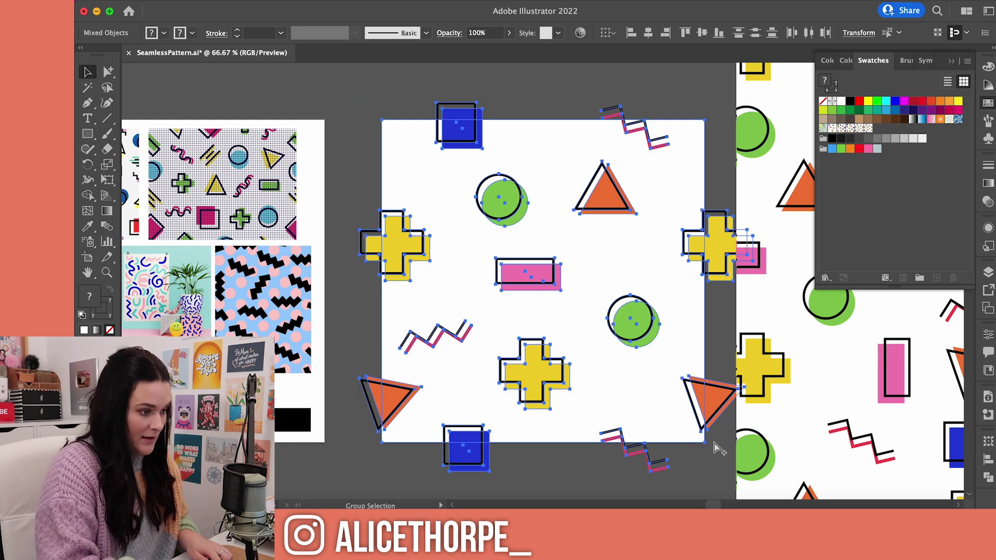
key("super+7")
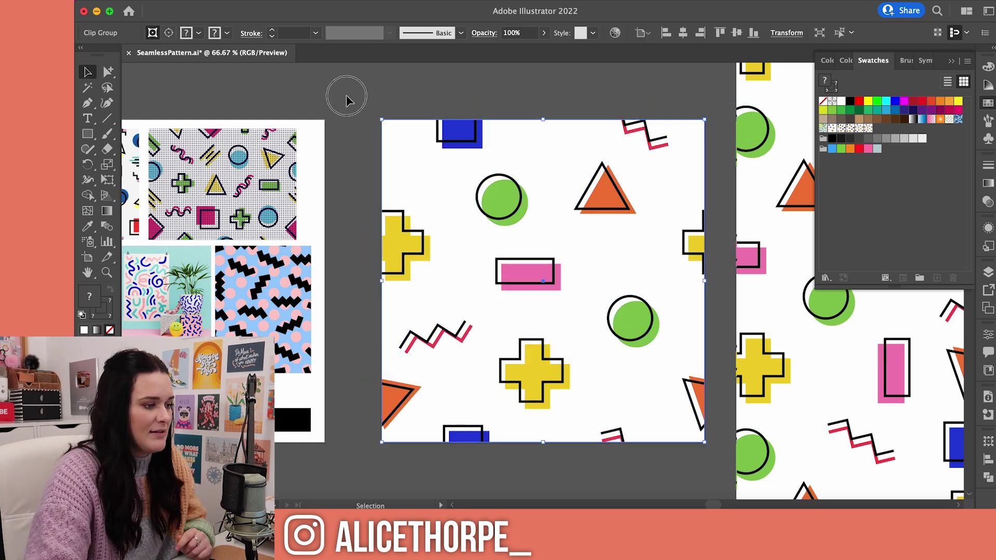
left_click(457, 258)
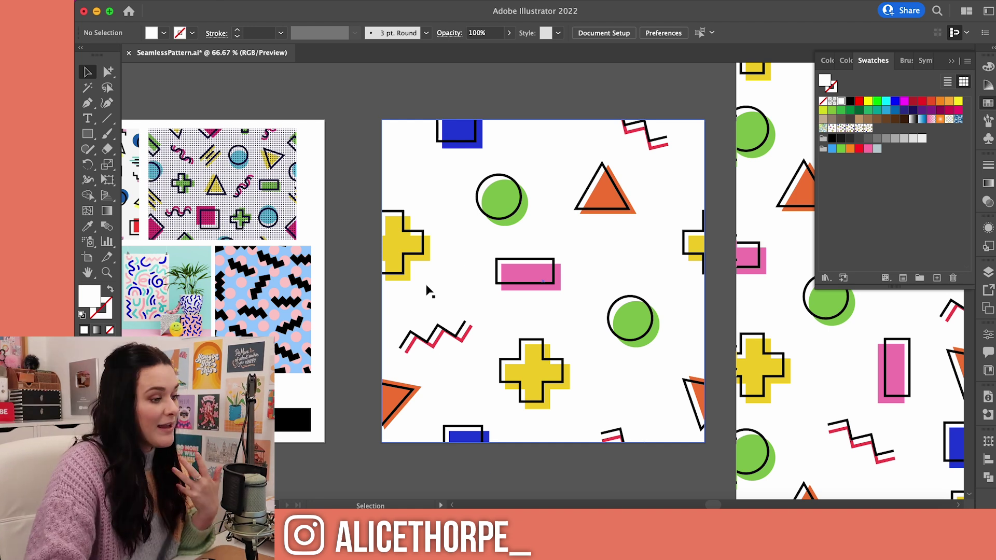
left_click_drag(360, 106, 694, 436)
left_click_drag(465, 275, 947, 138)
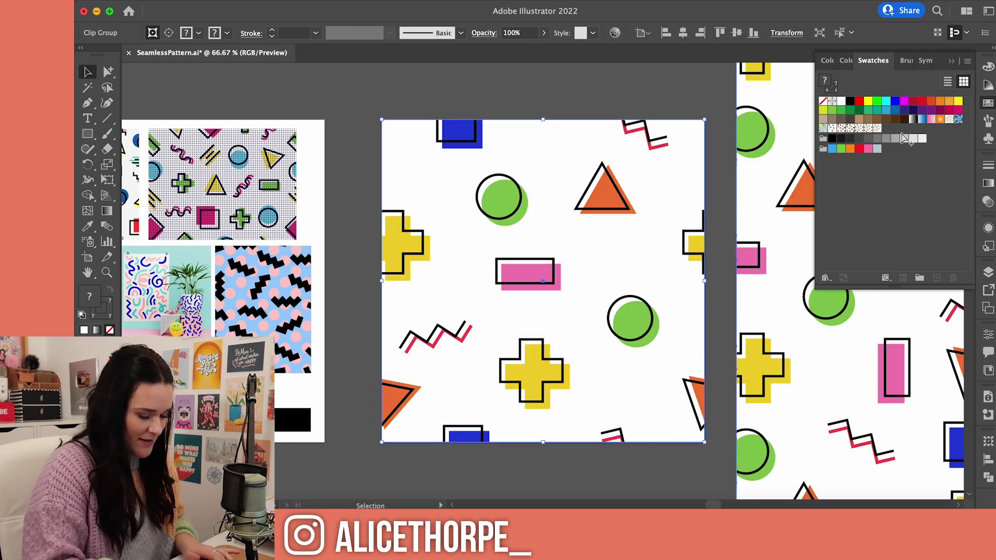
Step: Select the pattern-filled rectangle and open New Pattern Swatch 6 in Pattern Editing Mode
key("super+minus")
key("super+minus")
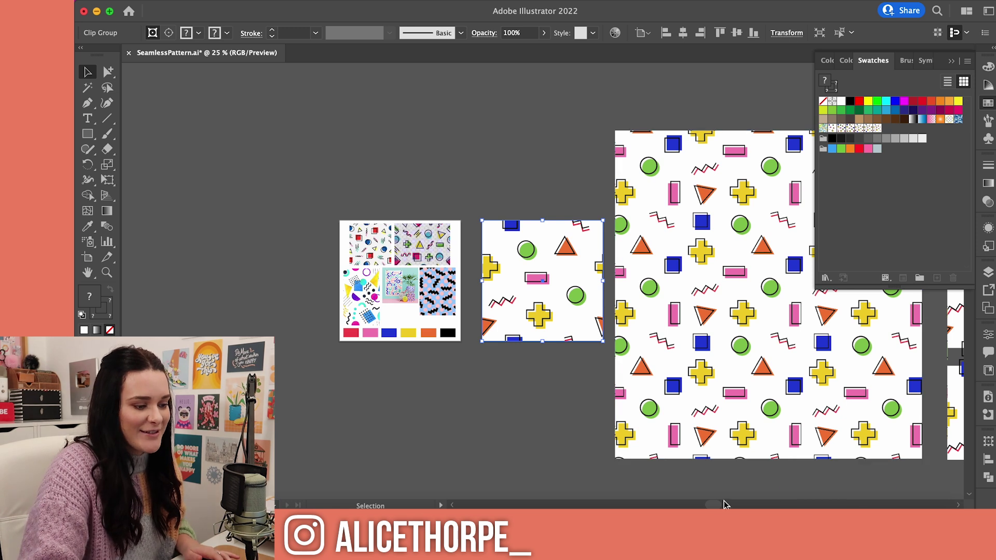
scroll(719, 504, "right", 2)
scroll(720, 504, "right", 10)
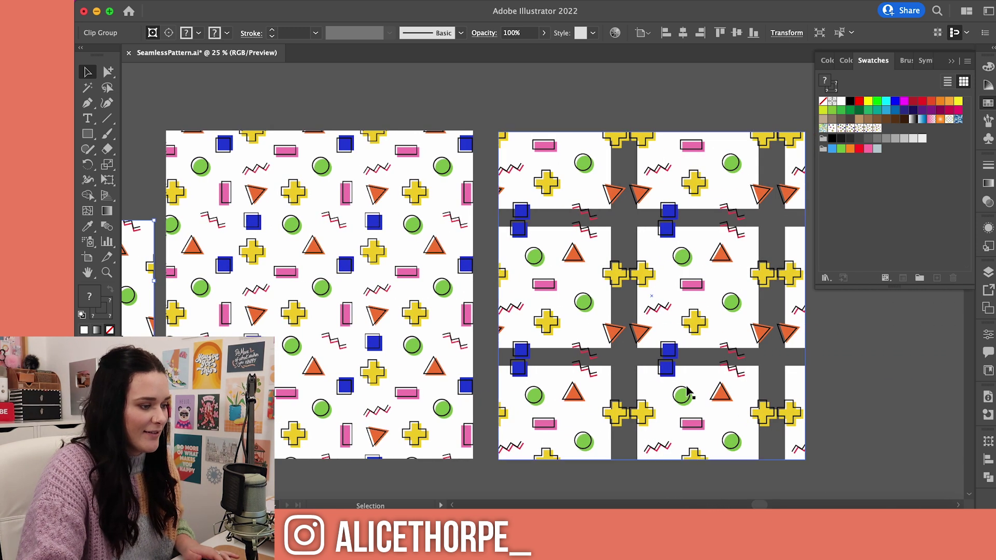
left_click(638, 265)
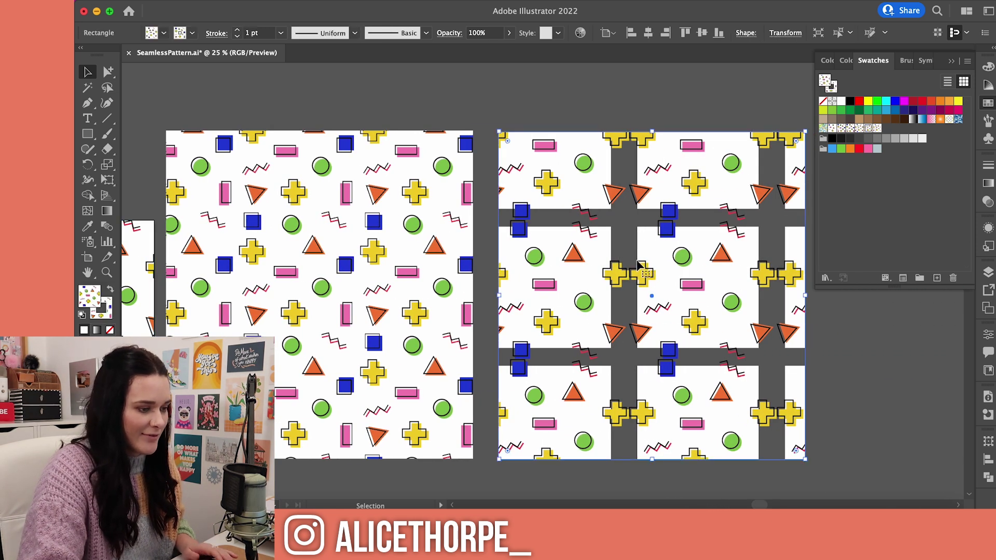
double_click(863, 131)
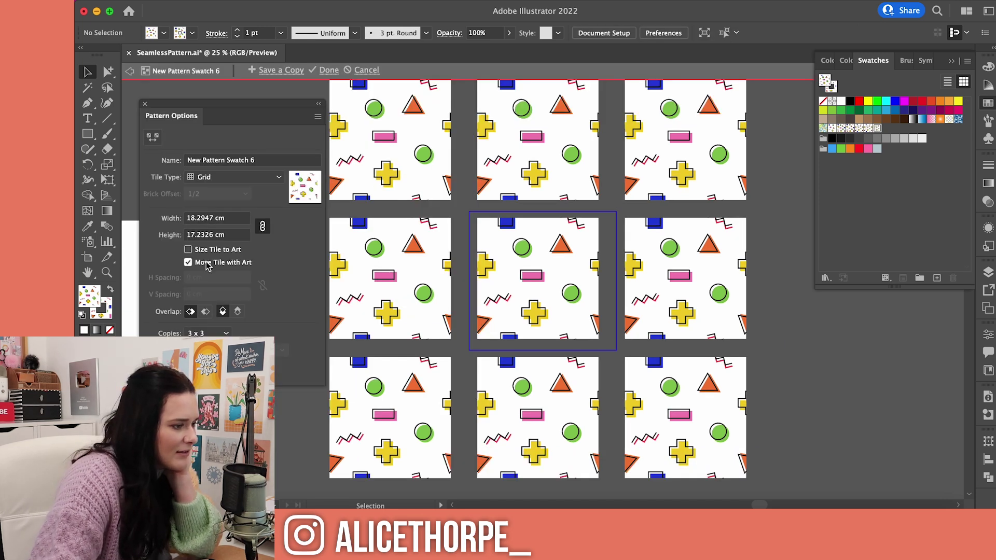
Step: Keep New Pattern Swatch 6 at a fixed 15 cm tile size and exit pattern editing
left_click(187, 252)
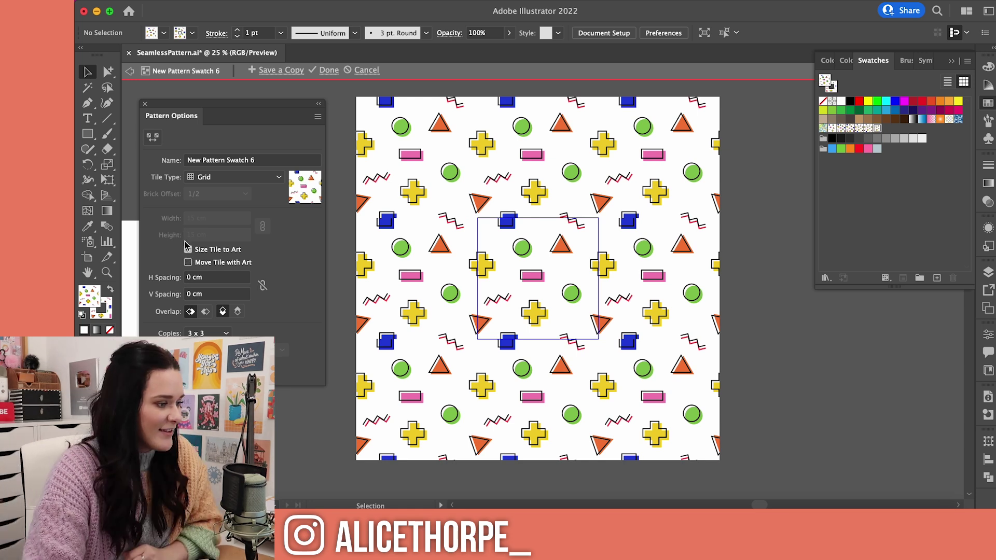
left_click(188, 249)
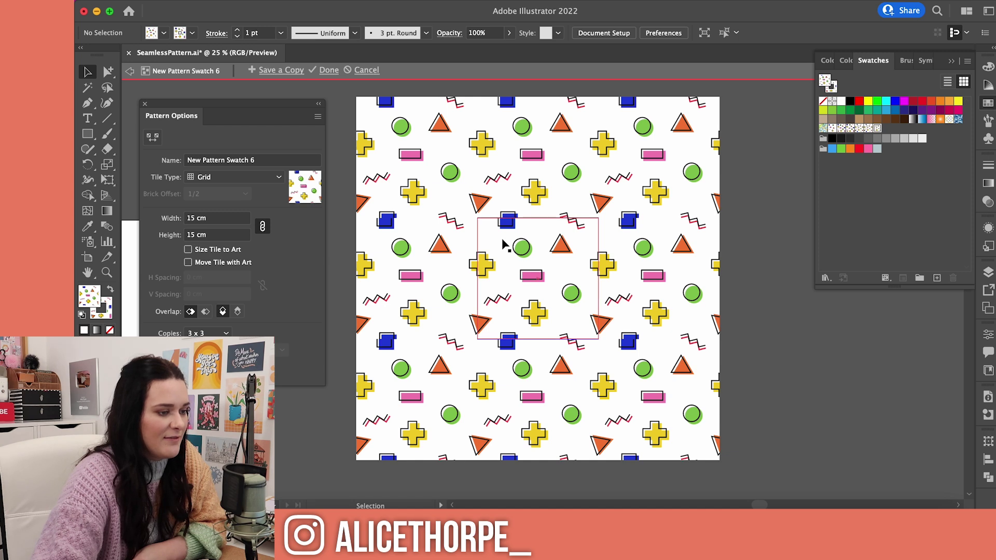
left_click(868, 129)
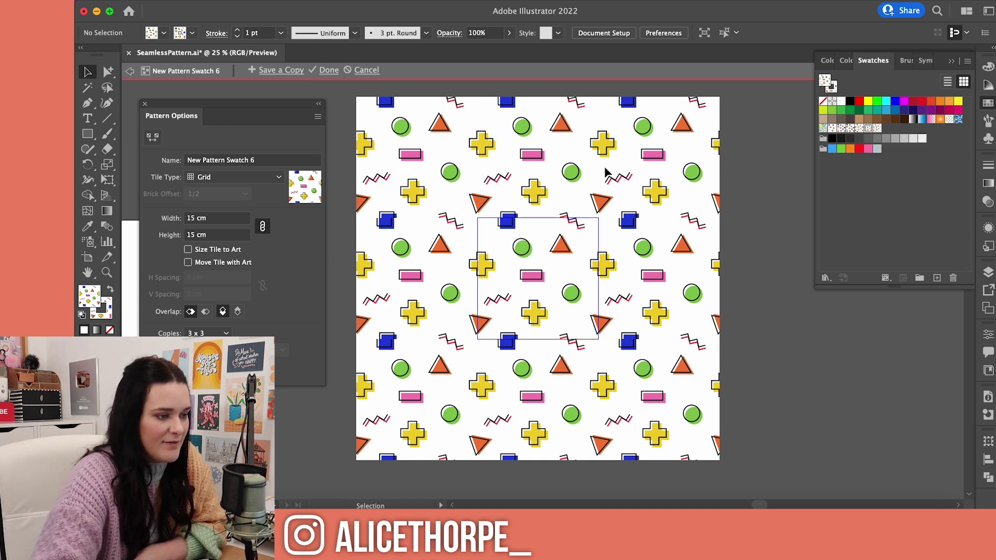
left_click(327, 71)
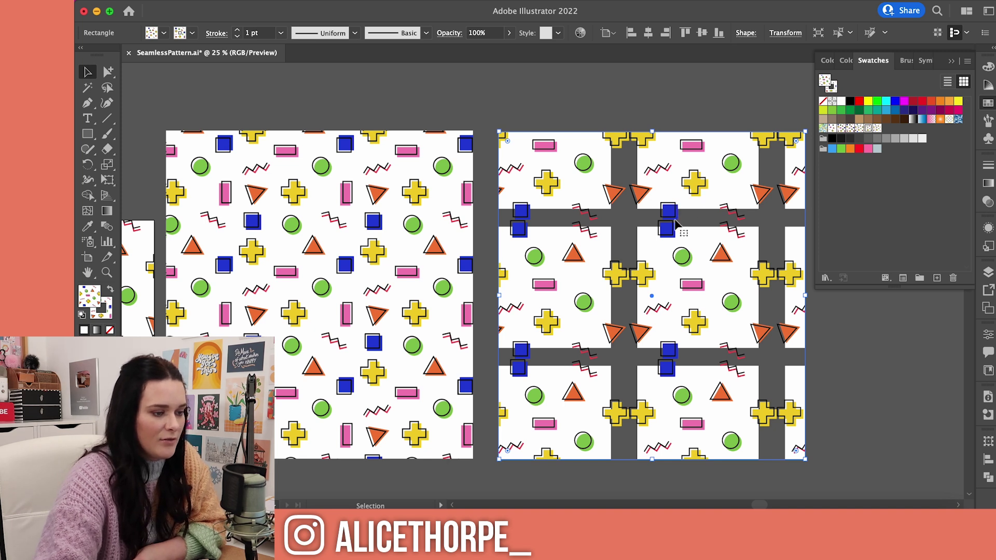
Step: Set New Pattern Swatch 5's tile to 15 × 15 cm with Size Tile to Art off
double_click(867, 128)
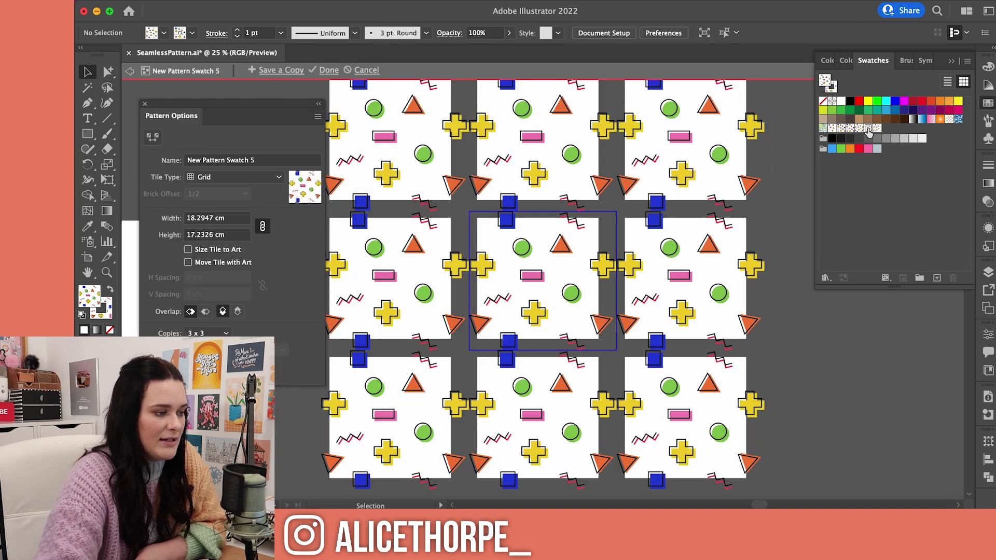
left_click(188, 250)
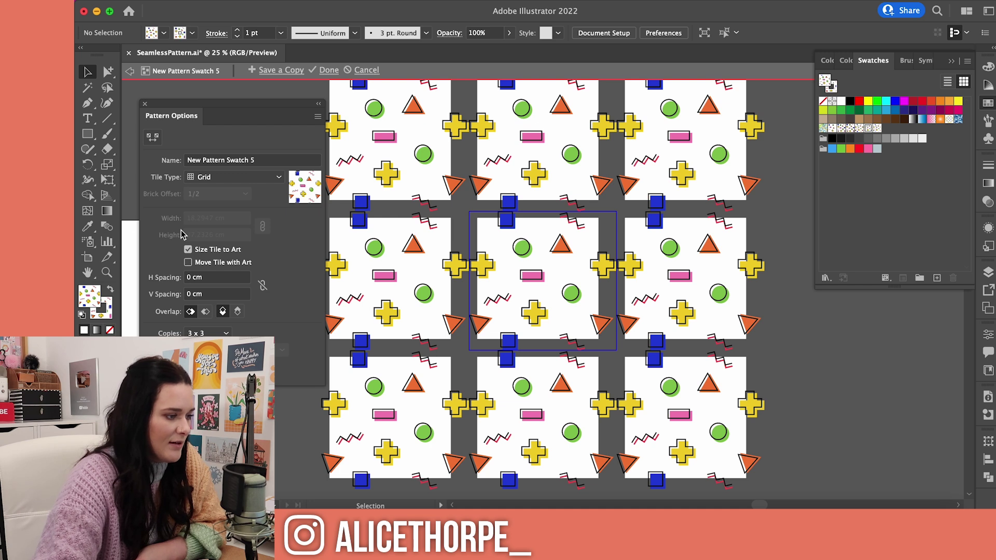
left_click(188, 250)
double_click(213, 218)
type("15")
key("Tab")
type("15")
key("Return")
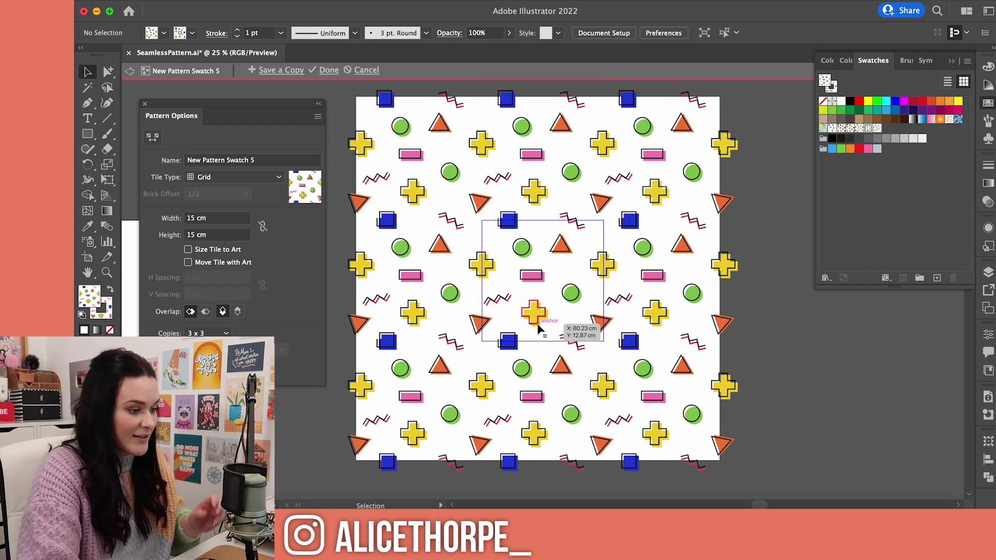
Step: Inspect the blue square on the tile edge and finish pattern editing, keeping the changes
left_click(514, 342)
key("super+equal")
key("super+equal")
key("super+equal")
key("super+equal")
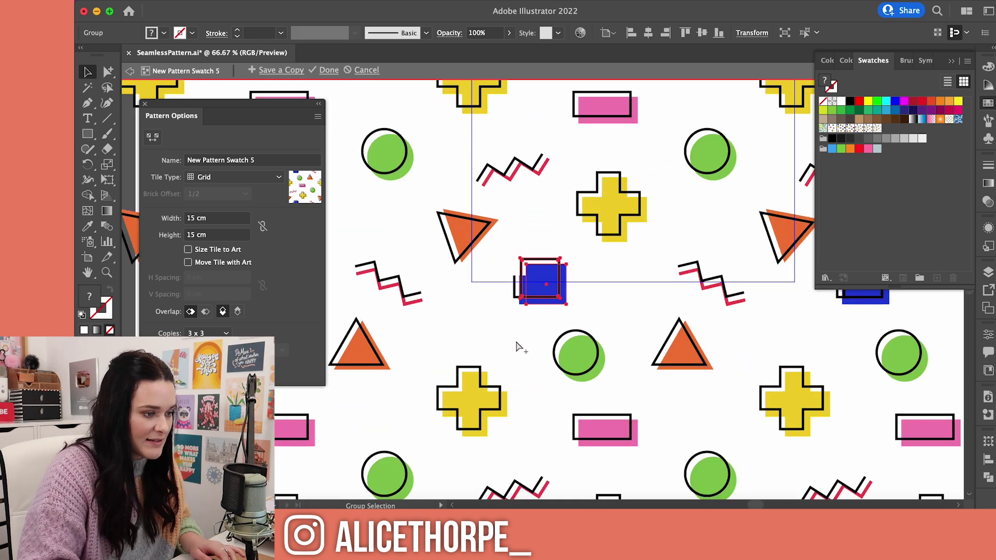
left_click(487, 334)
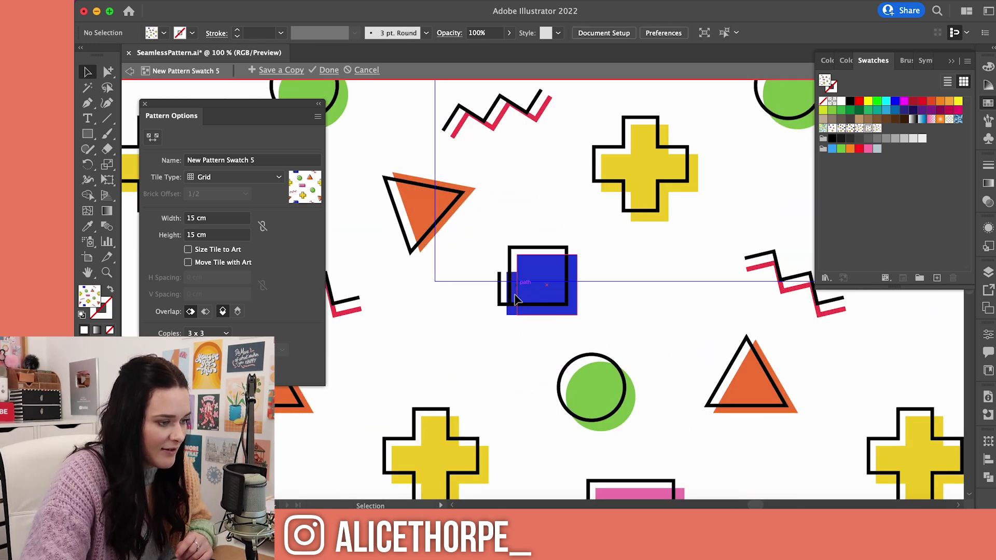
scroll(538, 311, "down", 5)
scroll(551, 309, "up", 5)
scroll(551, 312, "down", 2)
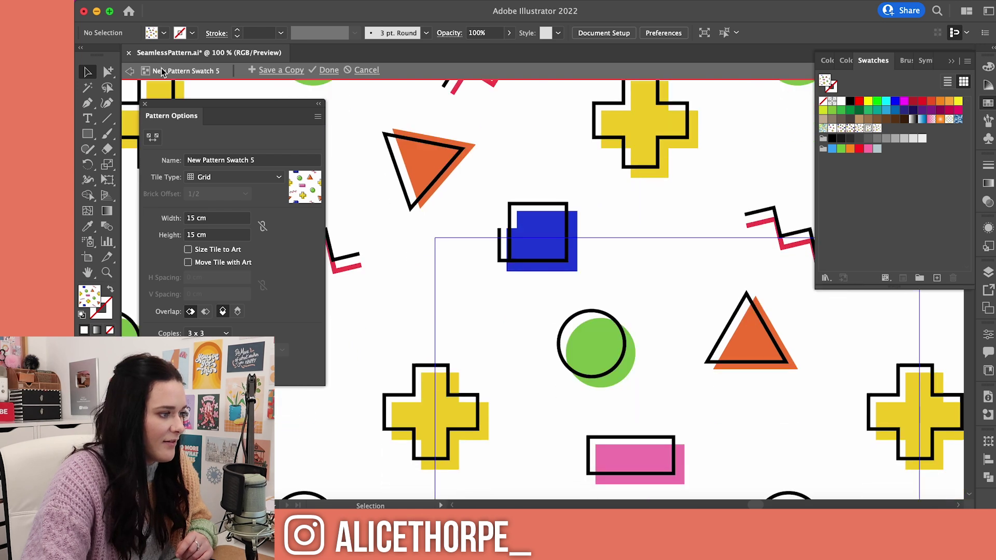
left_click(130, 70)
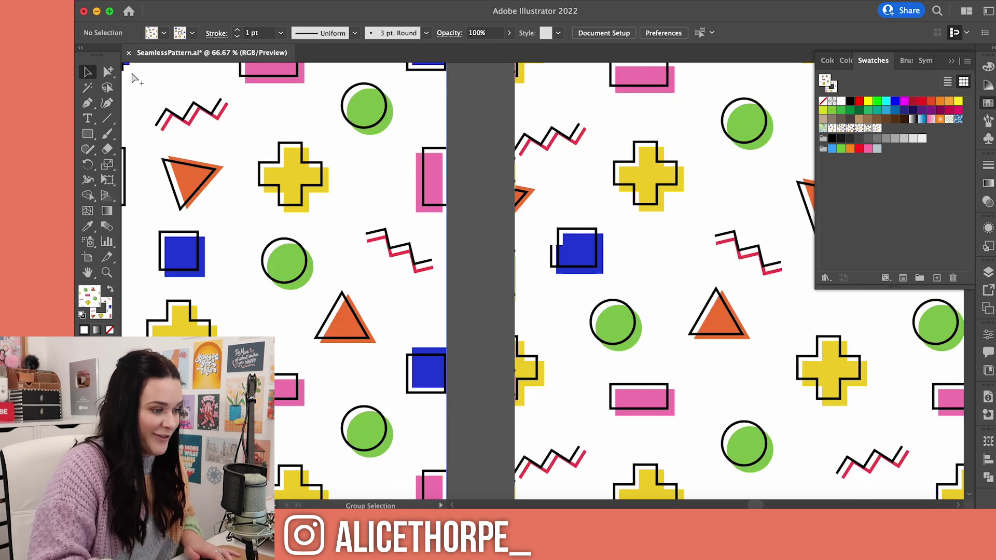
Step: Release the small tile's clipping mask and shift the large pattern rectangle slightly right
key("ctrl+minus")
key("ctrl+minus")
key("ctrl+minus")
key("ctrl+minus")
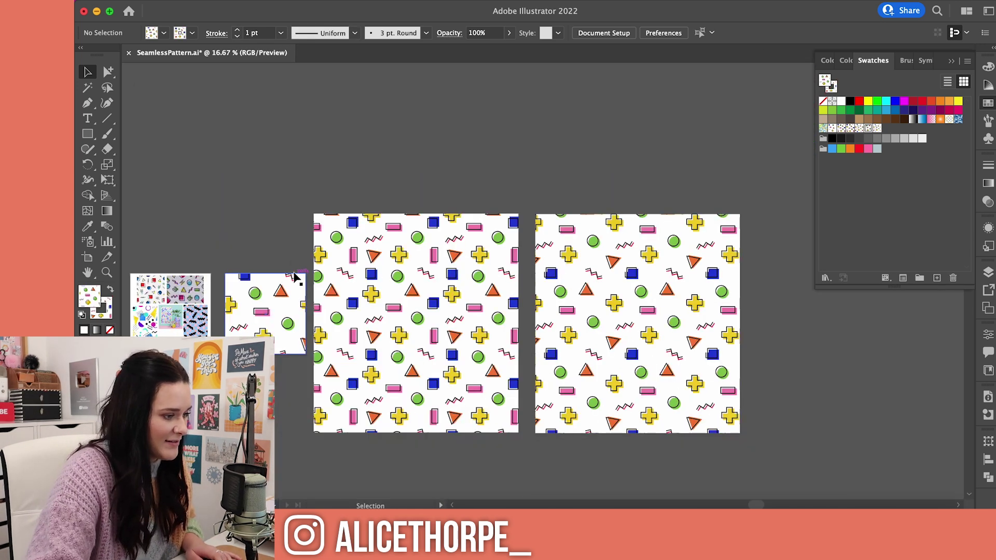
left_click(290, 282)
key("ctrl+plus")
key("ctrl+plus")
key("ctrl+plus")
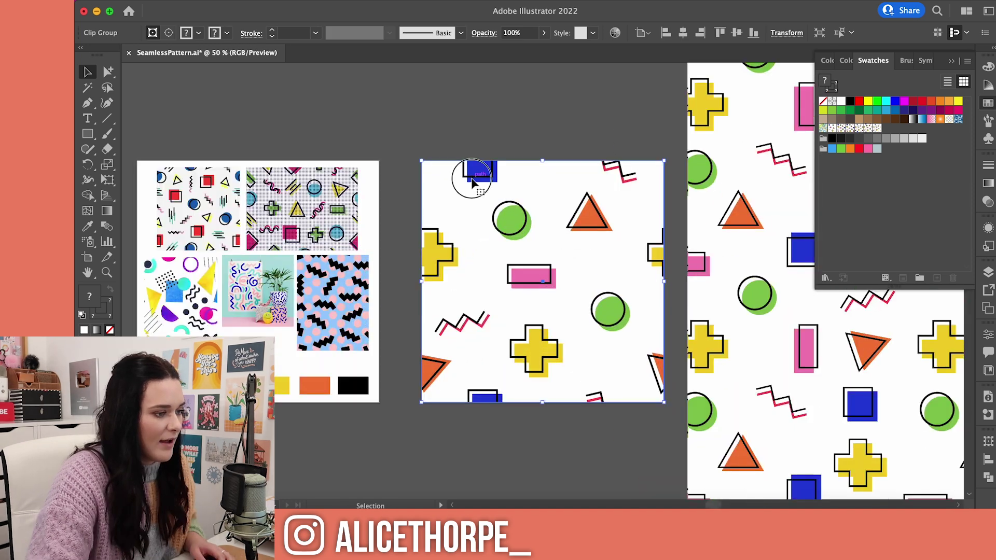
right_click(509, 166)
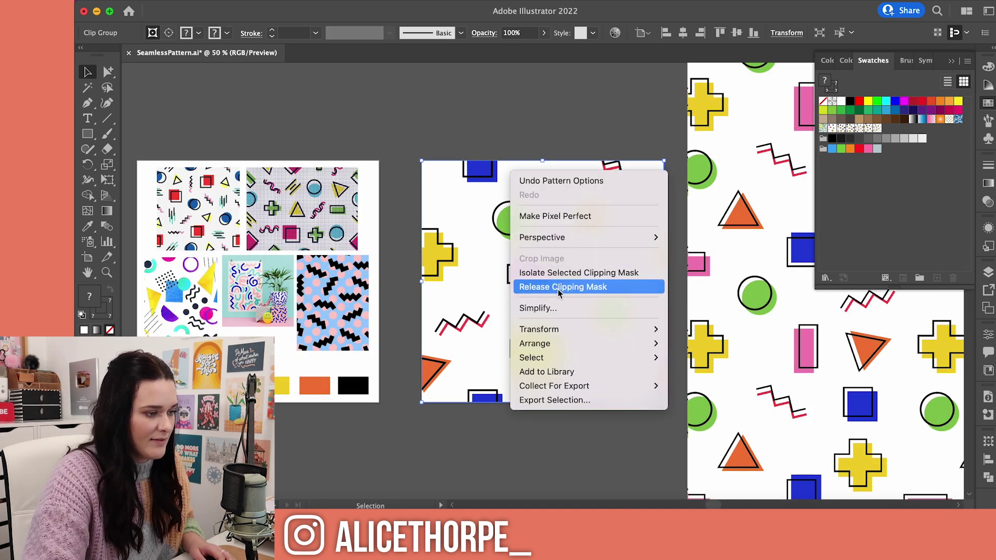
left_click(558, 287)
left_click(527, 446)
left_click_drag(788, 307, 815, 304)
left_click(495, 128)
Step: Copy the top blue square +15 cm in Y onto the tile's bottom edge
left_click(488, 157)
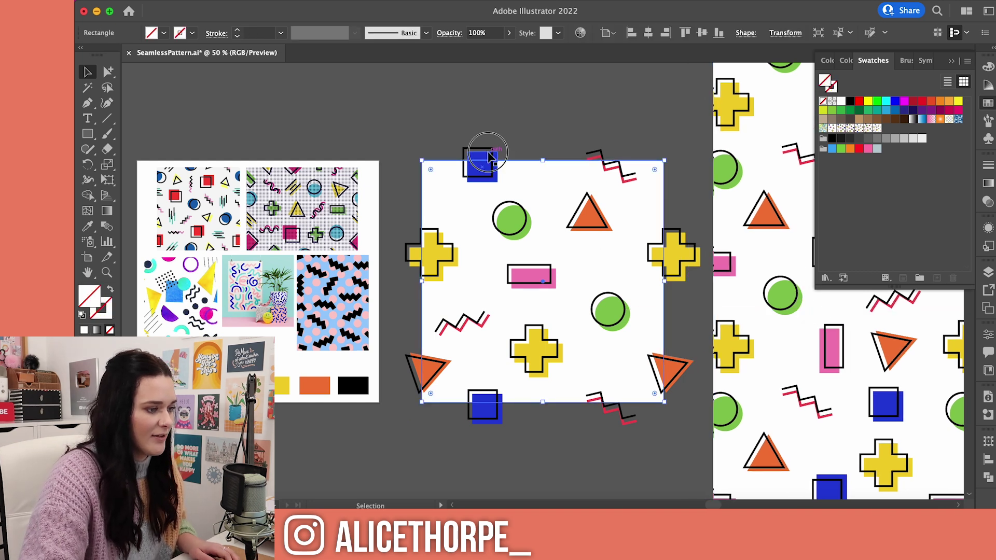
left_click(484, 407)
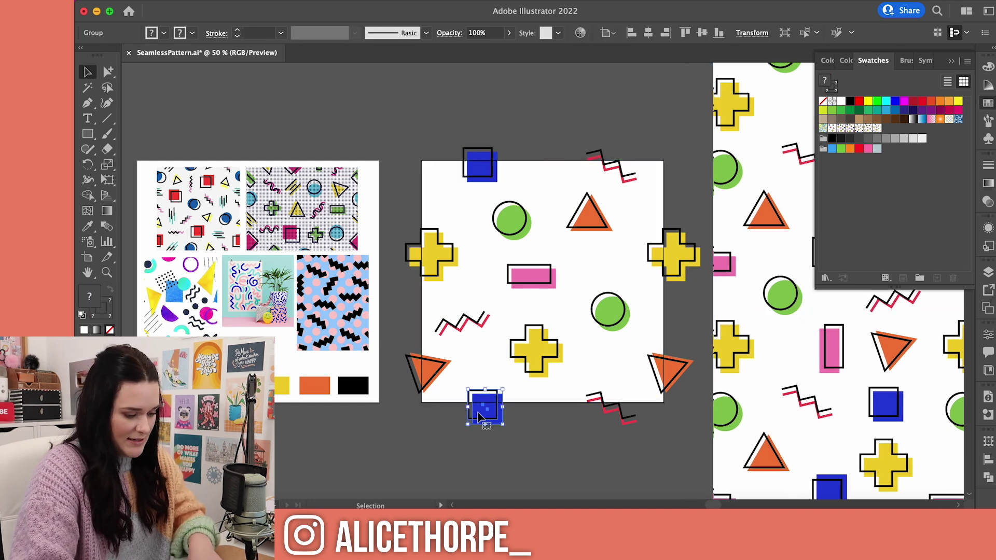
left_click(495, 321)
left_click(490, 157)
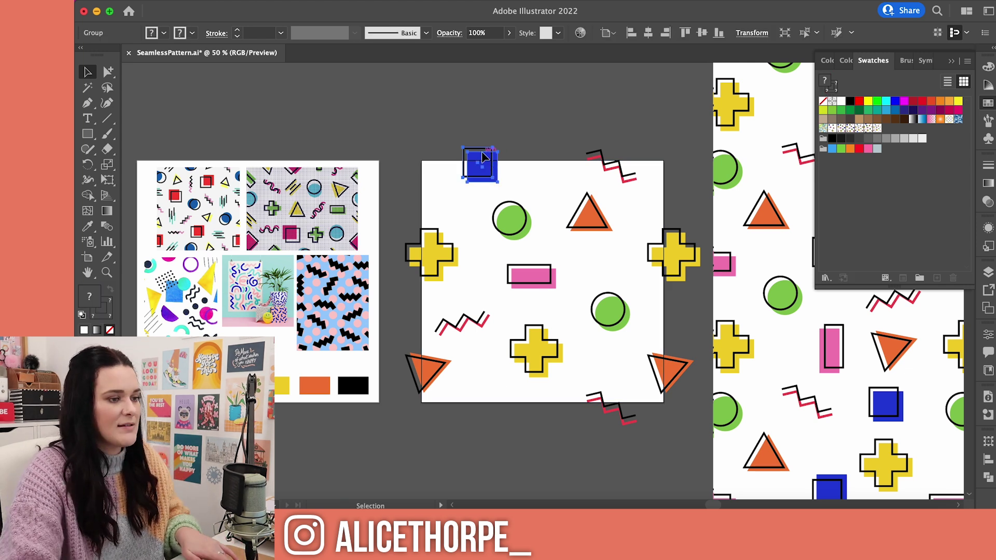
left_click(751, 33)
key("Tab")
type("+15")
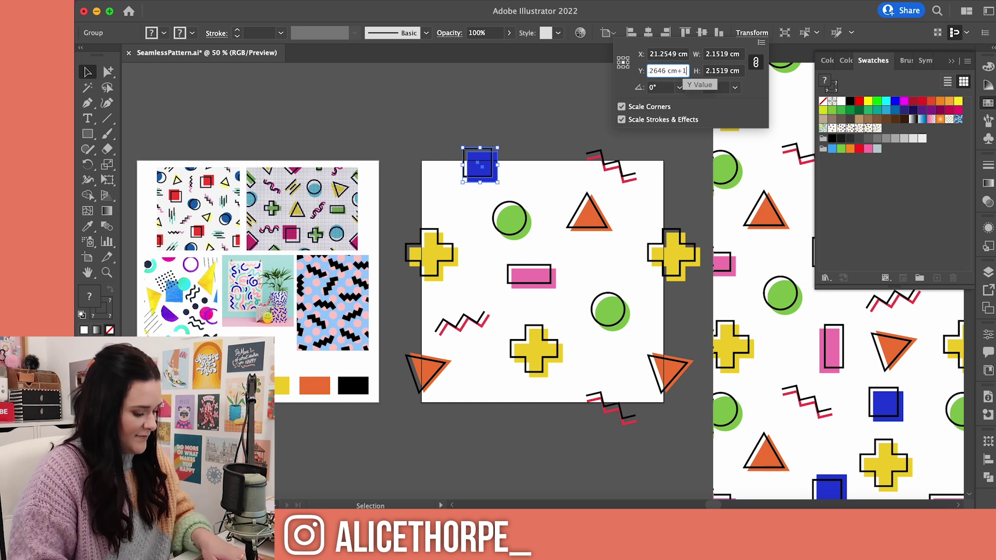
key("alt+Return")
Step: Select all the tile's shapes and drag them into Swatches as a new pattern
double_click(422, 160)
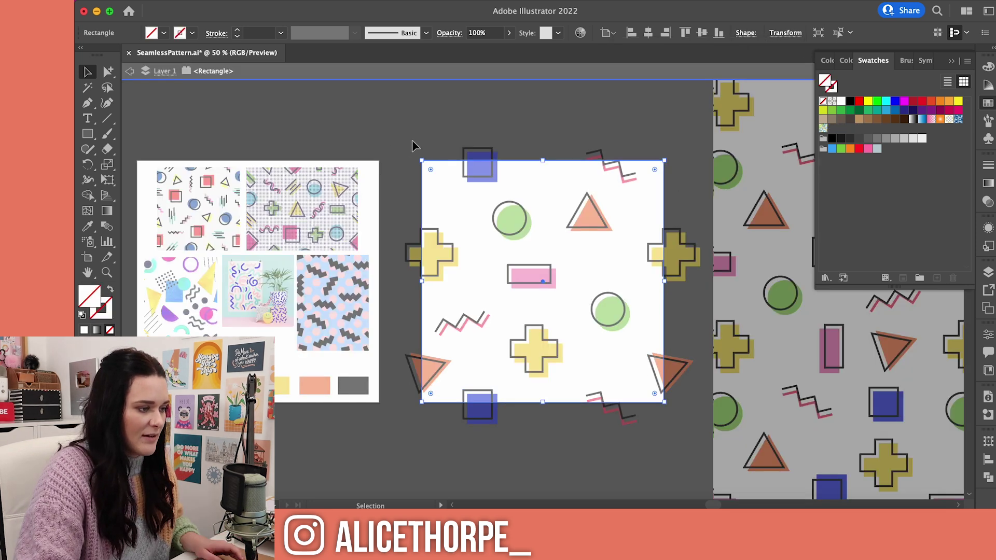
left_click(131, 72)
left_click_drag(433, 162, 405, 131)
left_click(401, 127)
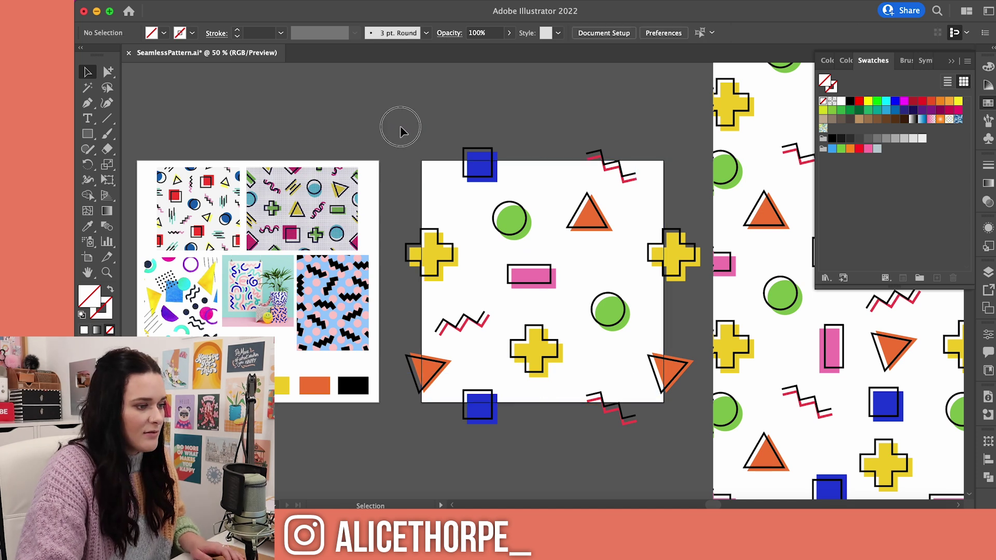
left_click_drag(704, 419, 401, 143)
left_click_drag(511, 220, 843, 133)
Step: Fill the right-hand rectangle with New Pattern Swatch 7 and give it a 15 × 15 cm tile
key("super+minus")
key("super+minus")
key("super+minus")
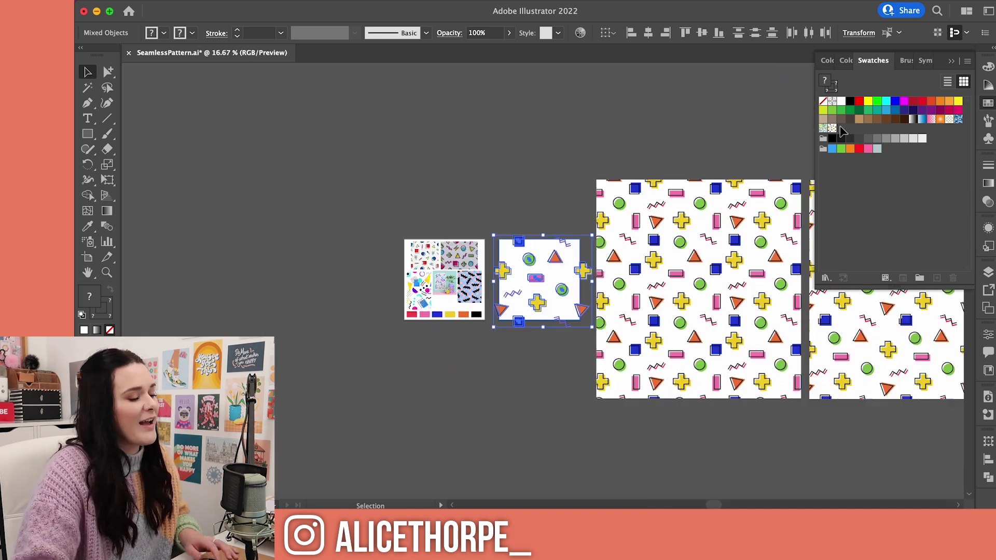
scroll(571, 291, "right", 5)
left_click(749, 353)
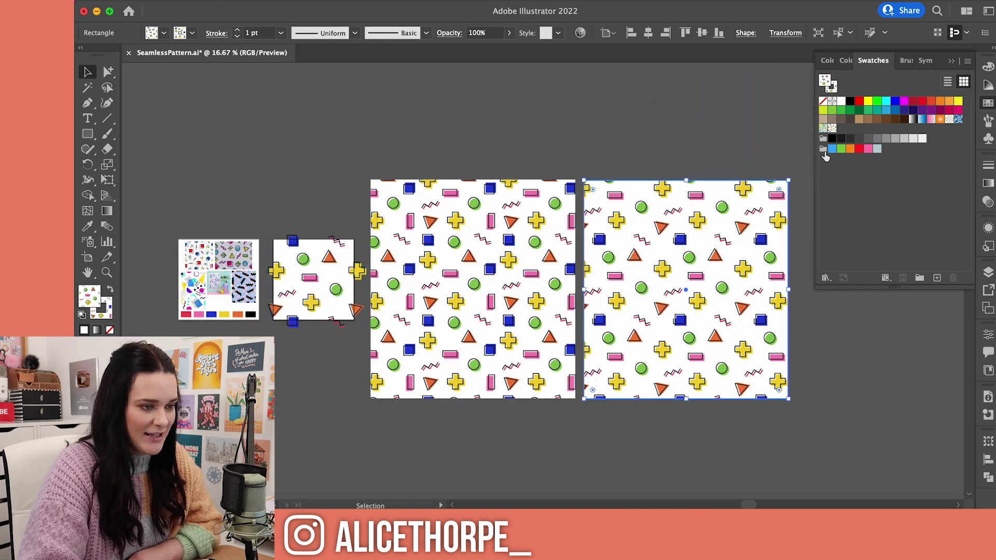
double_click(831, 130)
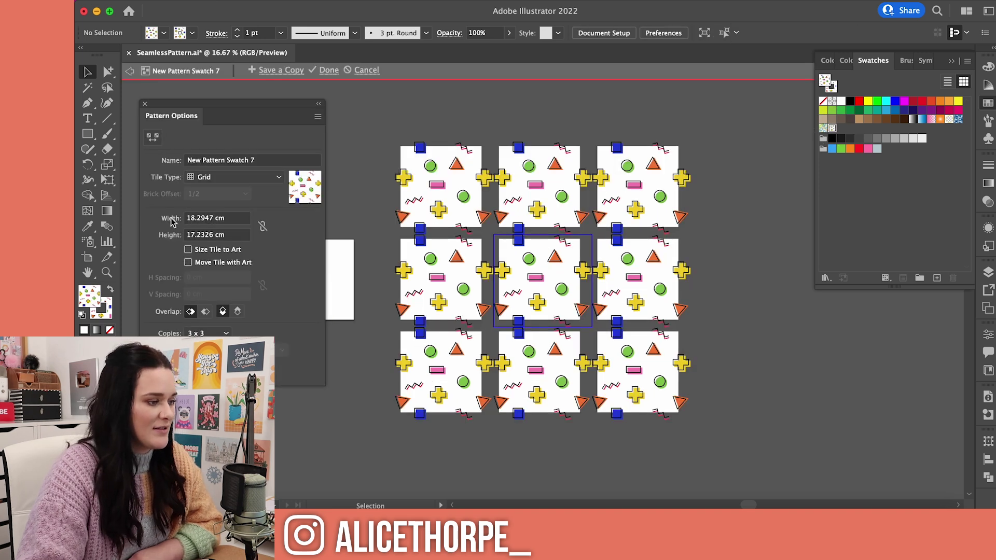
left_click(197, 220)
left_click(189, 251)
left_click(198, 220)
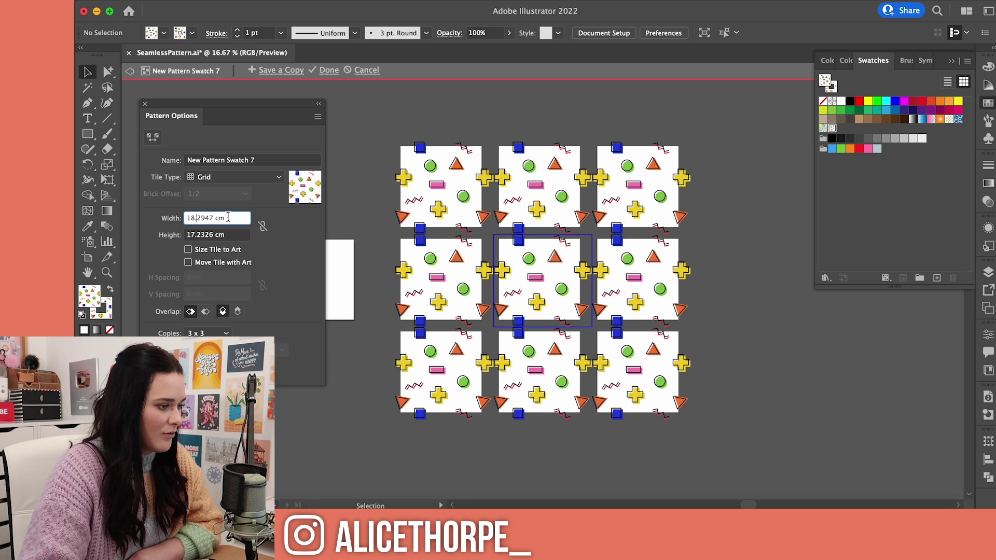
key("Tab")
type("1")
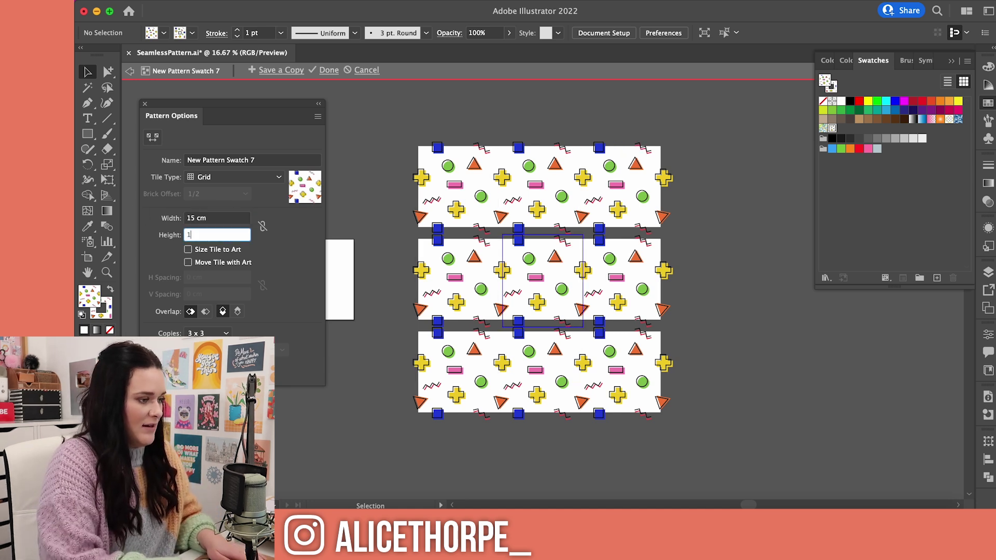
key("Tab")
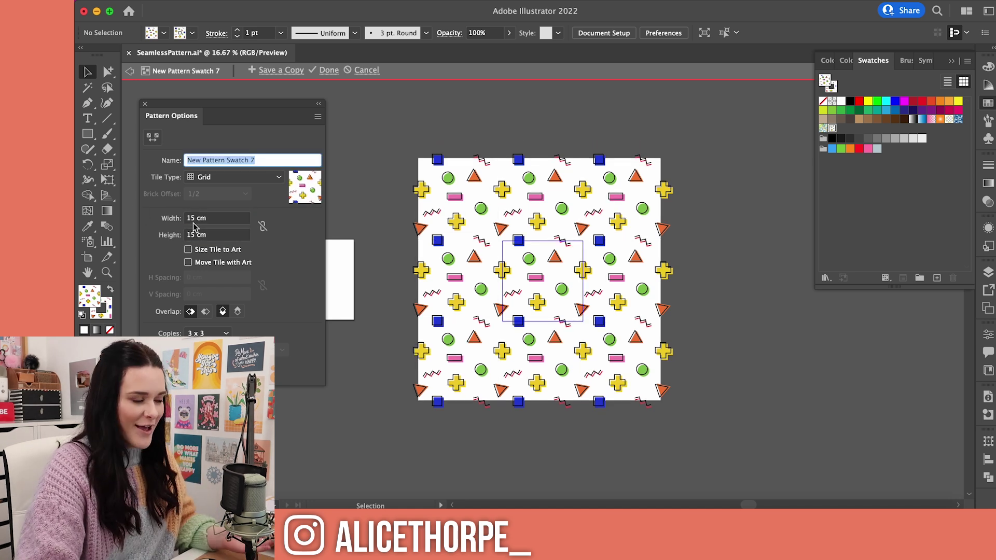
left_click(326, 71)
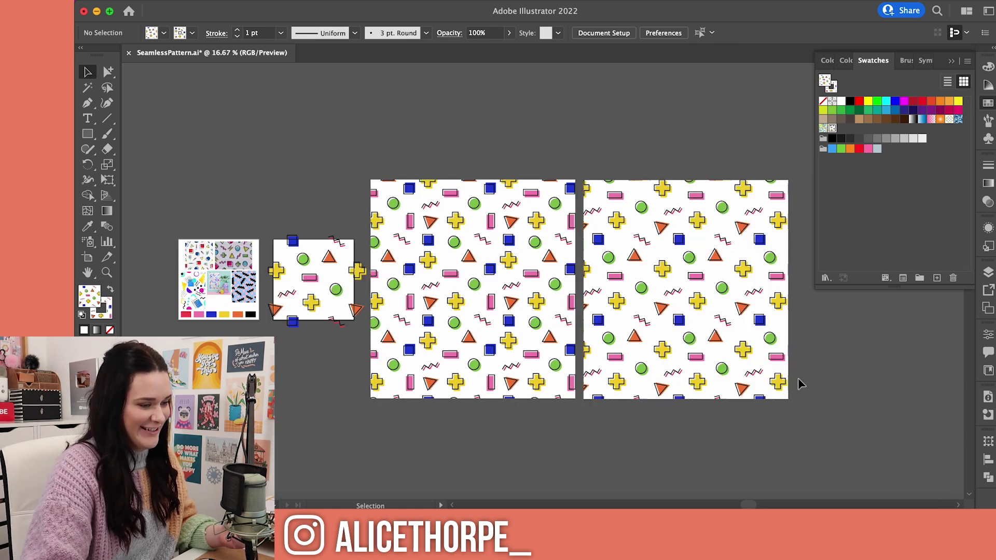
Step: Shift the 15 cm pattern rectangle further right, clear of the other pattern rectangle
left_click(778, 384)
key("super+equal")
key("super+equal")
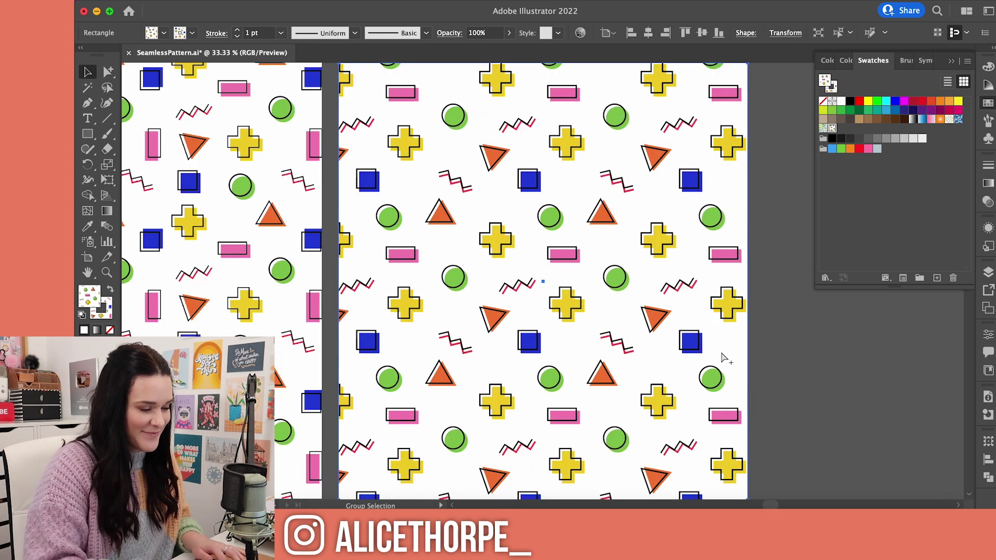
left_click_drag(480, 310, 565, 307)
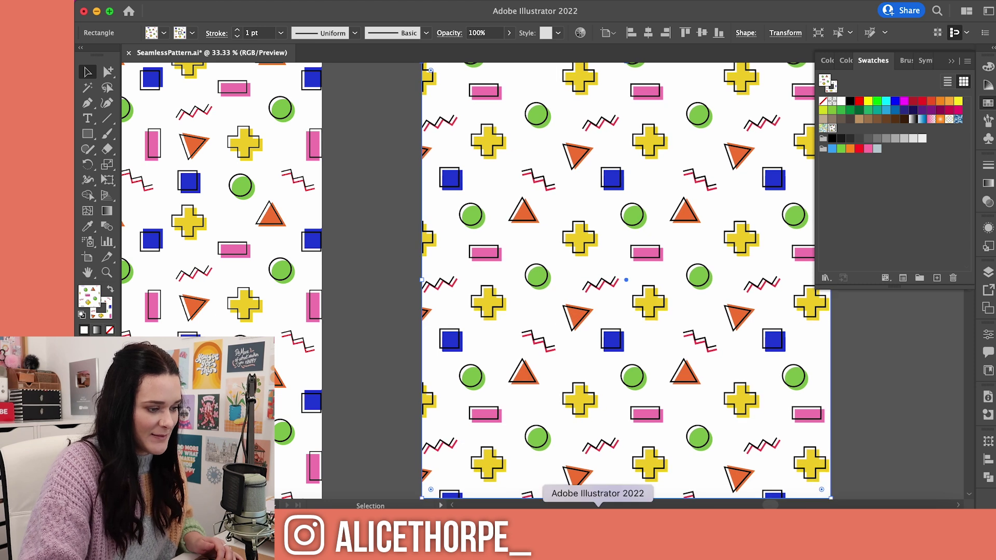
left_click_drag(767, 505, 784, 506)
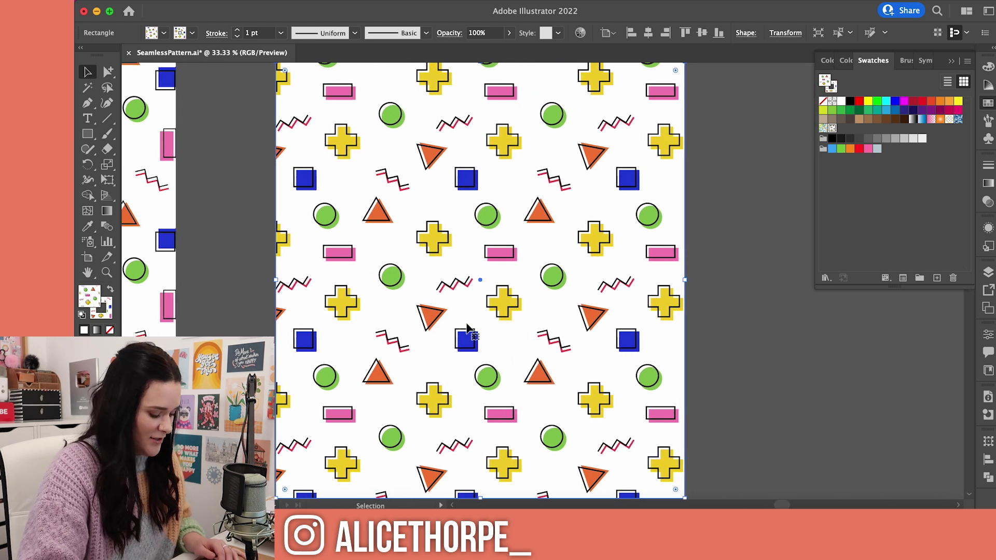
key("super+minus")
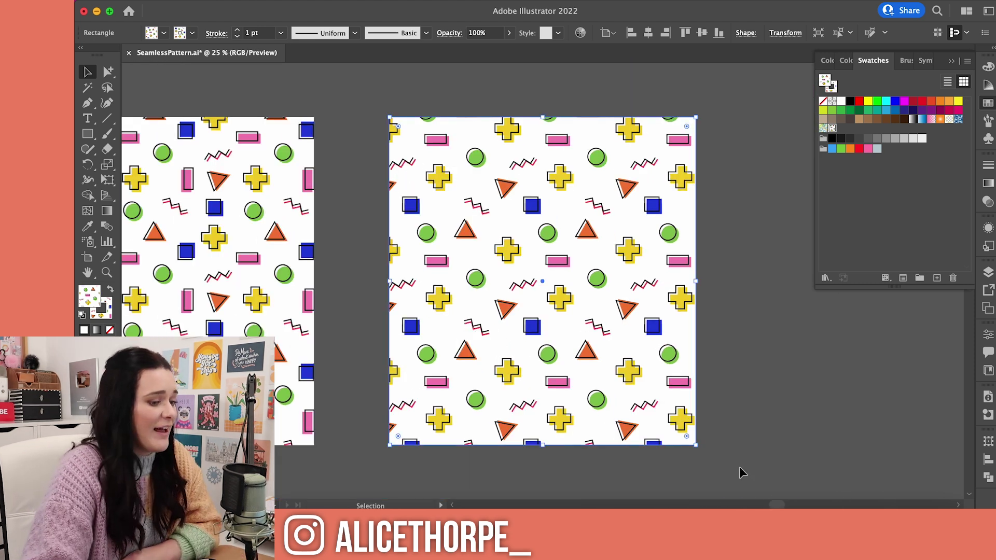
left_click_drag(776, 504, 763, 502)
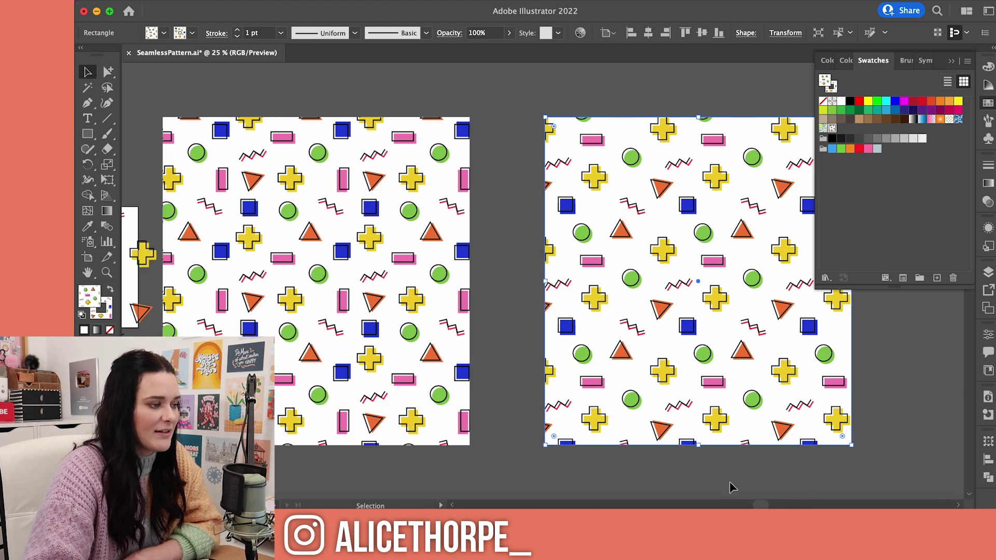
left_click_drag(759, 505, 718, 507)
Step: Compare the new pattern against the Memphis Pattern reference image, then view the whole artwork
left_click(279, 232)
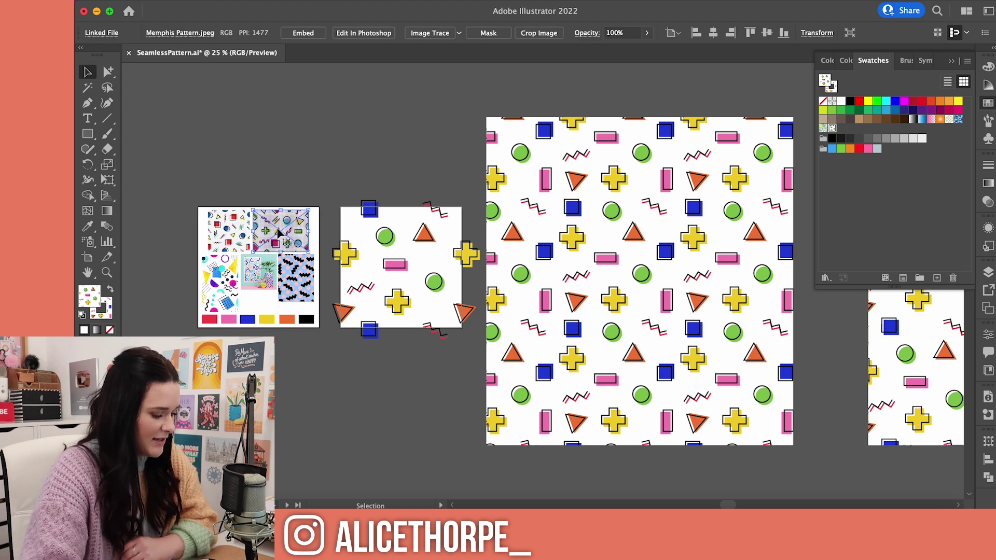
key("super+equal")
key("super+equal")
key("super+equal")
key("super+equal")
key("super+equal")
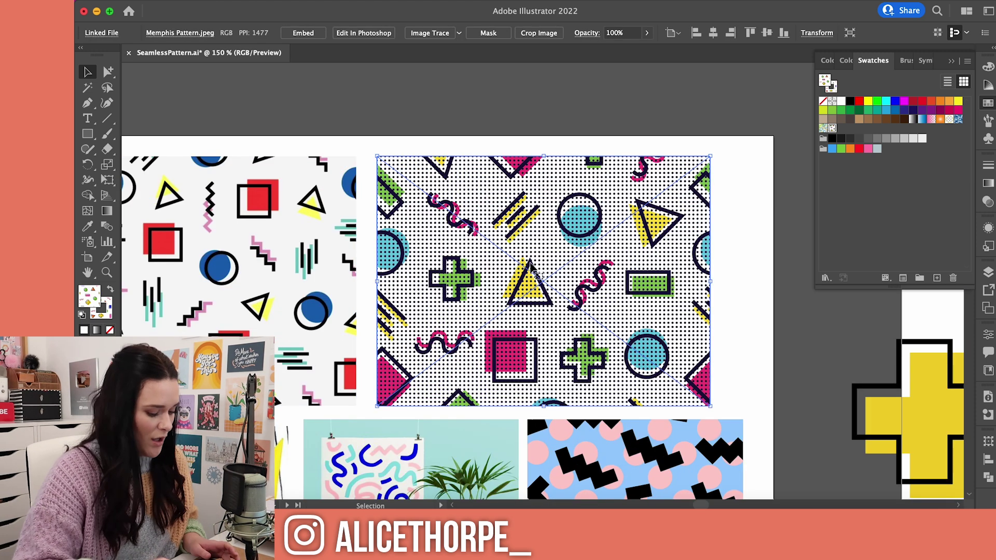
key("super+minus")
key("super+minus")
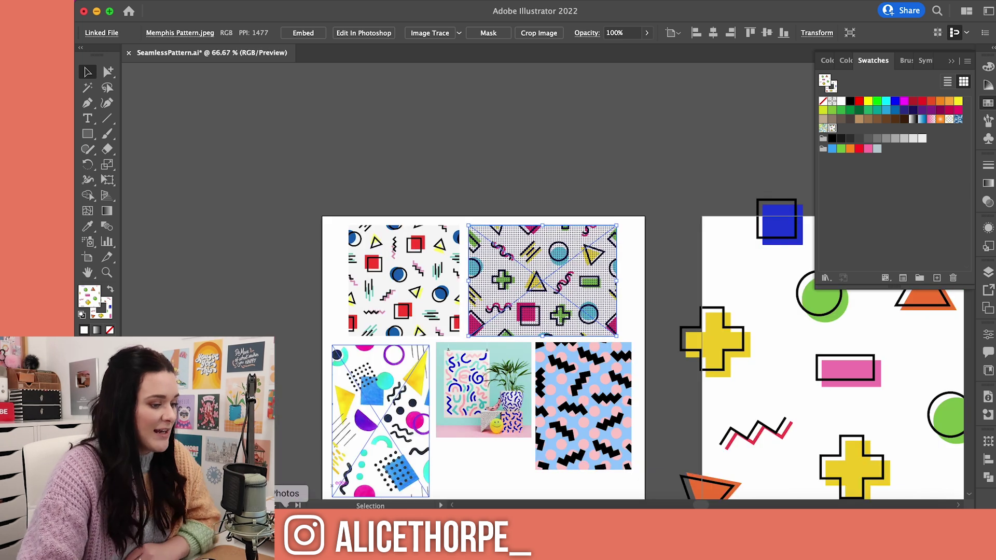
scroll(637, 499, "down", 3)
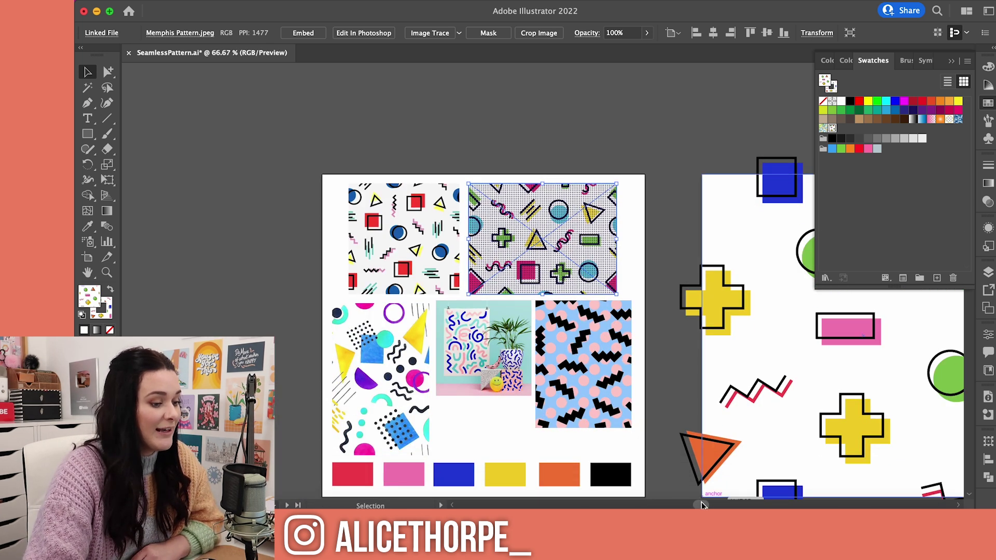
left_click_drag(701, 503, 743, 503)
left_click(667, 427)
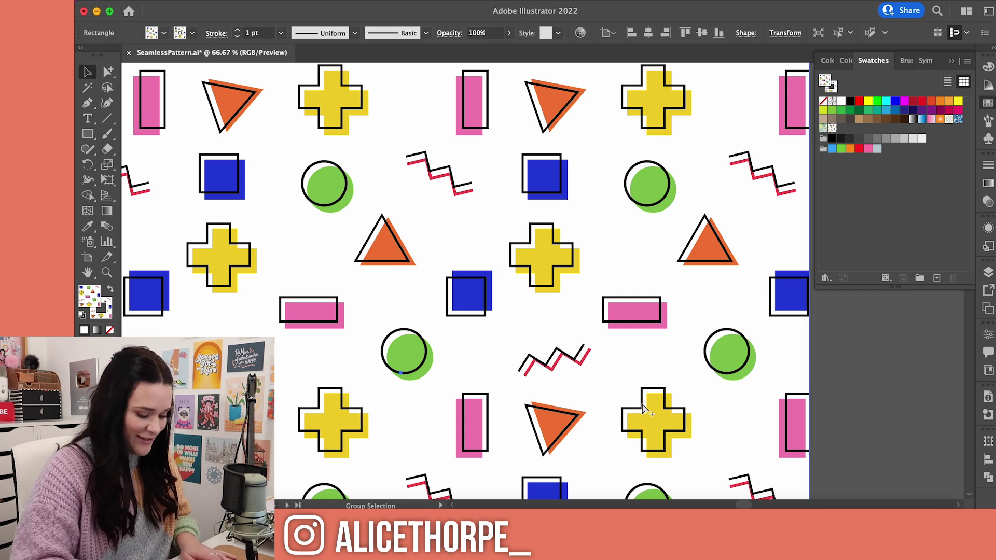
key("super+minus")
key("super+minus")
key("super+minus")
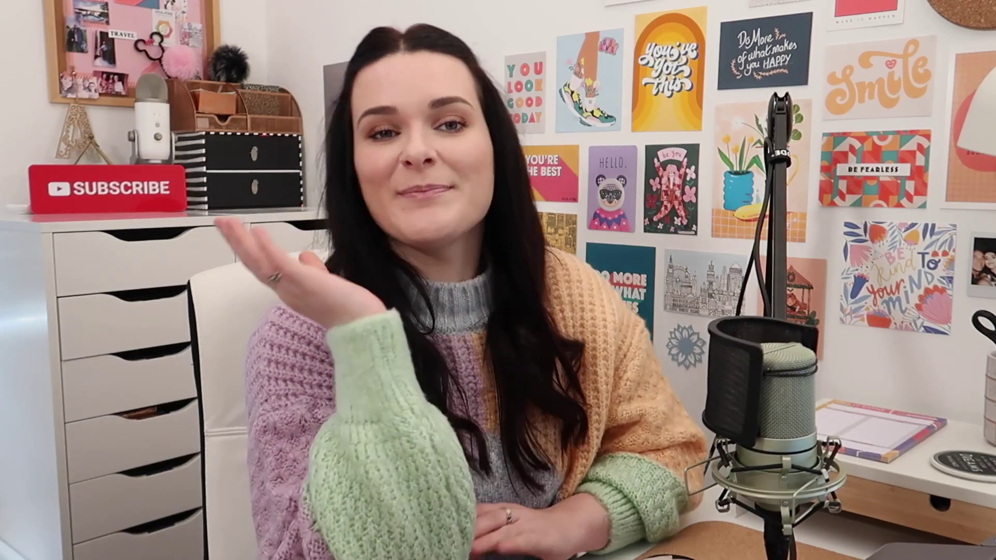